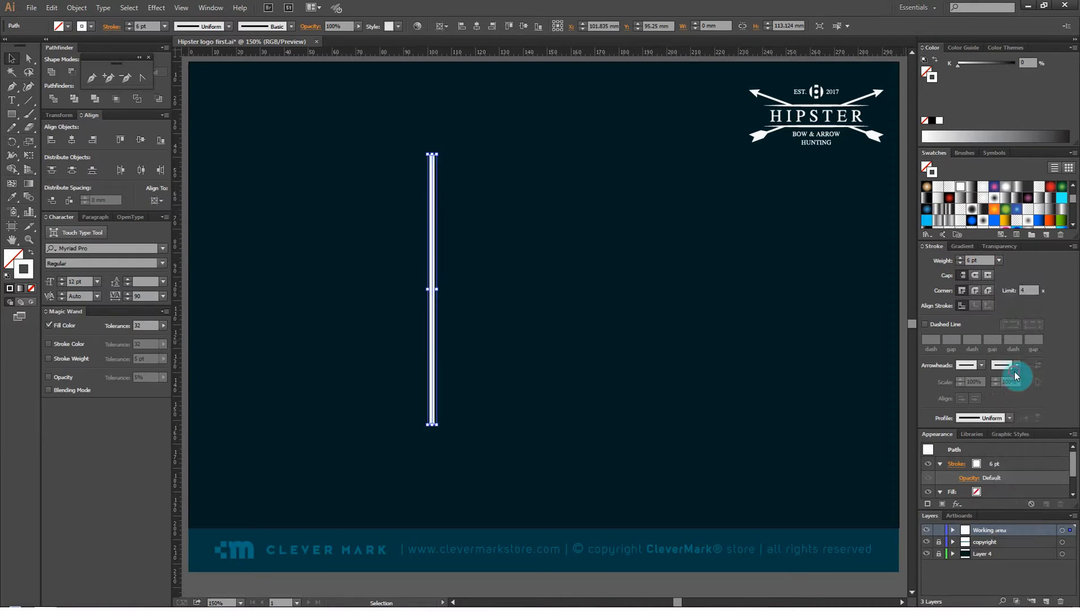
Add an Arrow 5 arrowhead to the upper end of the vertical line
{"action": "left_click", "coordinate": [552, 299]}
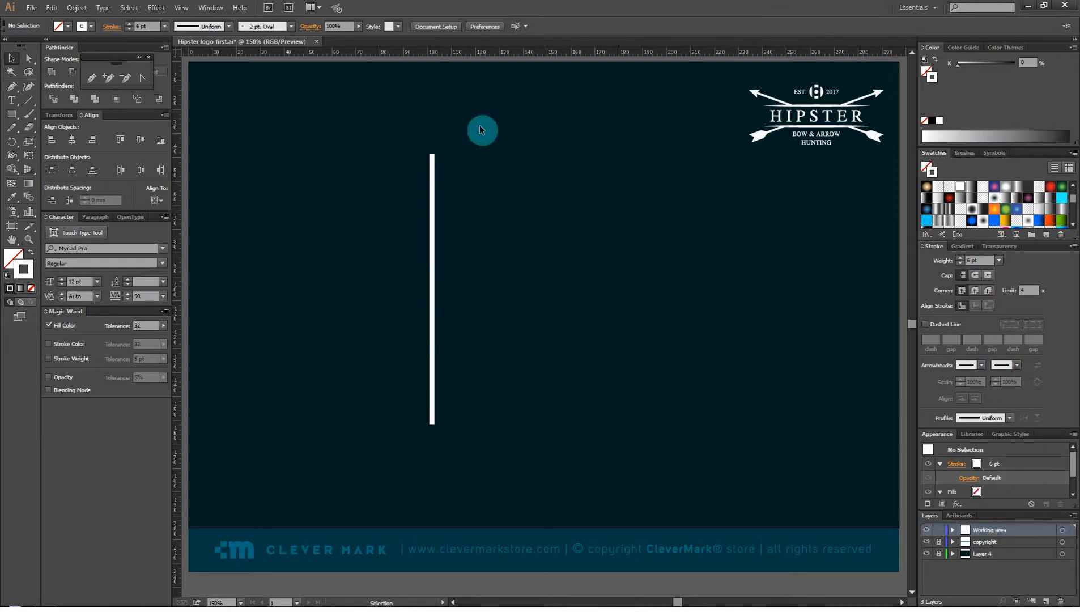
{"action": "left_click_drag", "start_coordinate": [480, 126], "coordinate": [381, 286]}
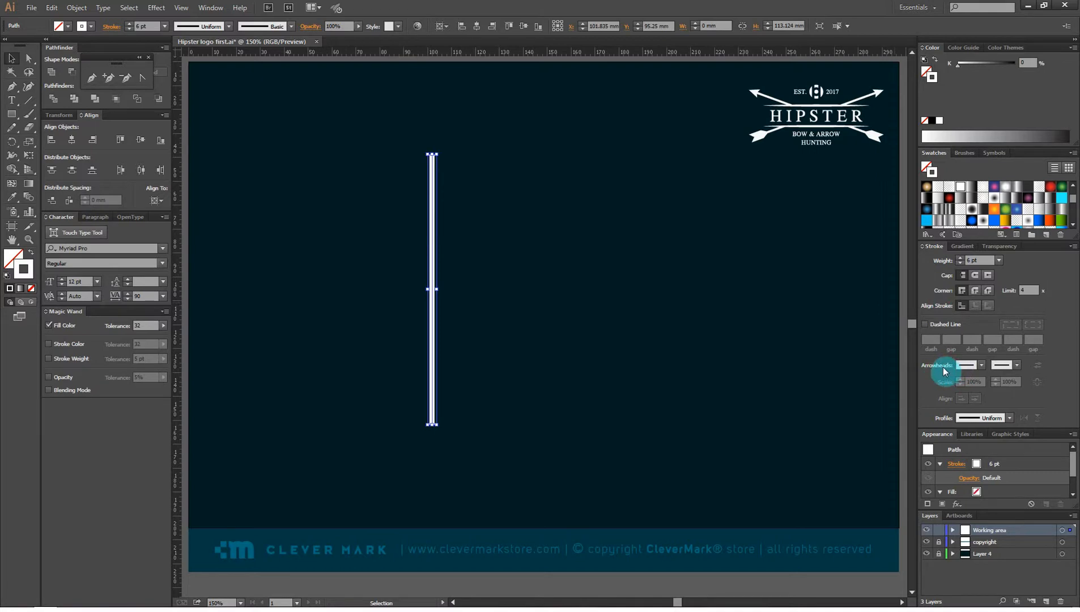
{"action": "left_click", "coordinate": [982, 367]}
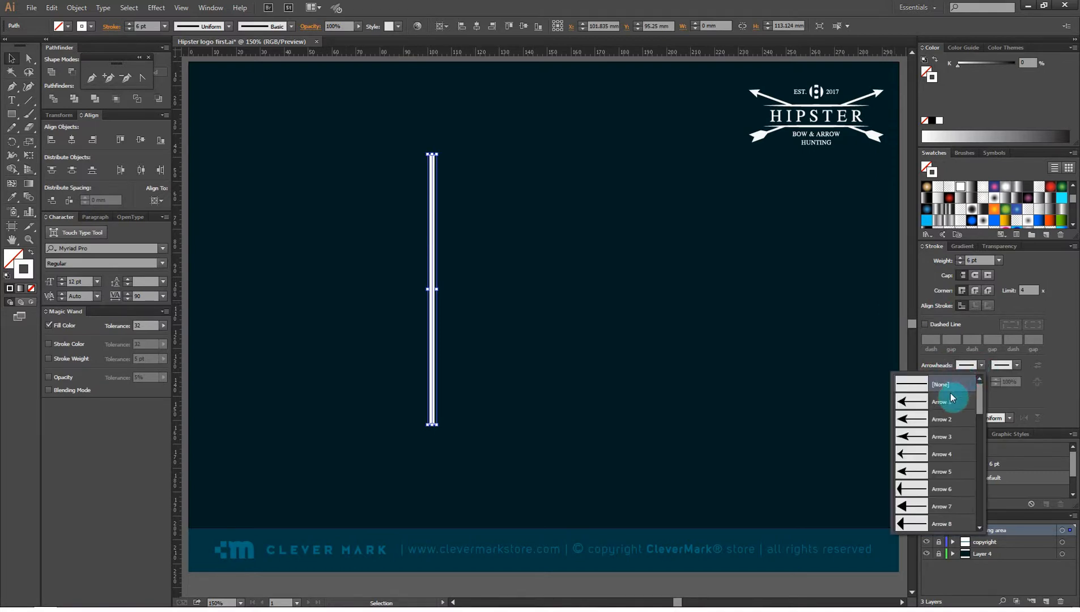
{"action": "left_click", "coordinate": [947, 425]}
{"action": "left_click", "coordinate": [975, 381]}
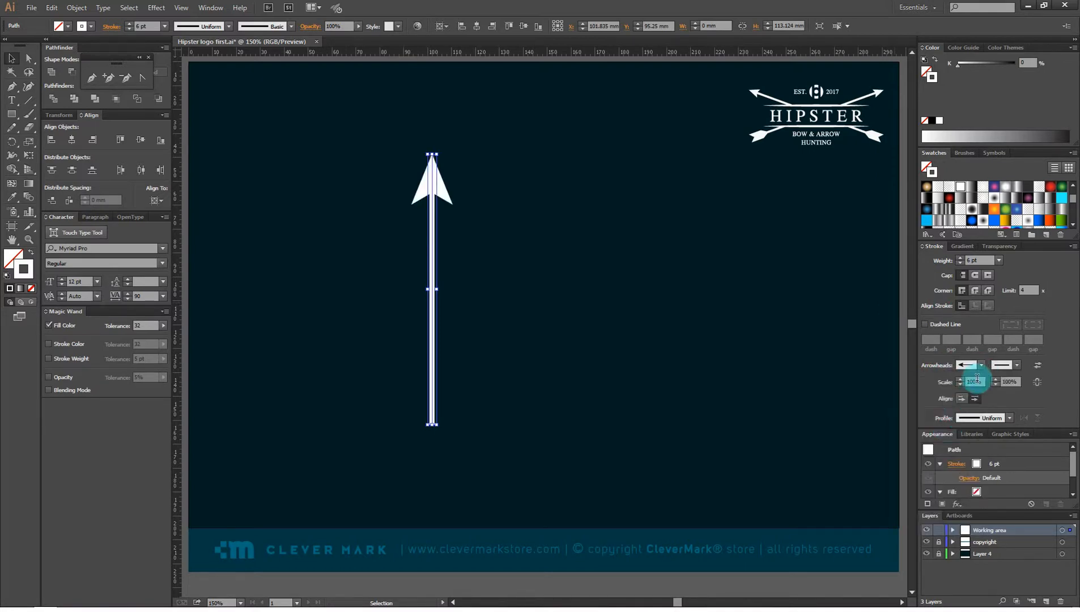
{"action": "left_click", "coordinate": [981, 366]}
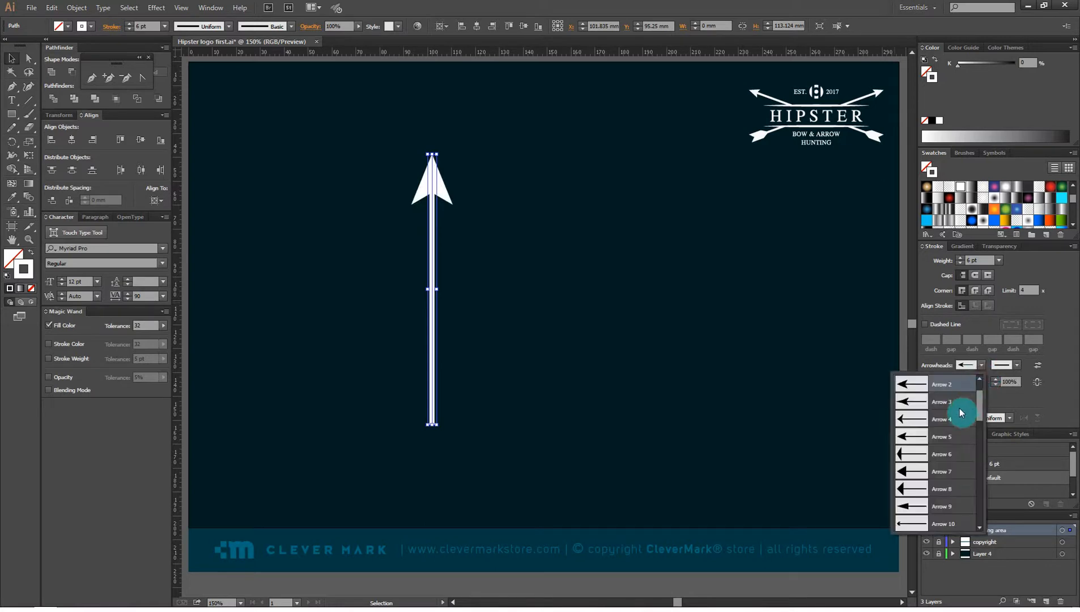
{"action": "left_click", "coordinate": [945, 437]}
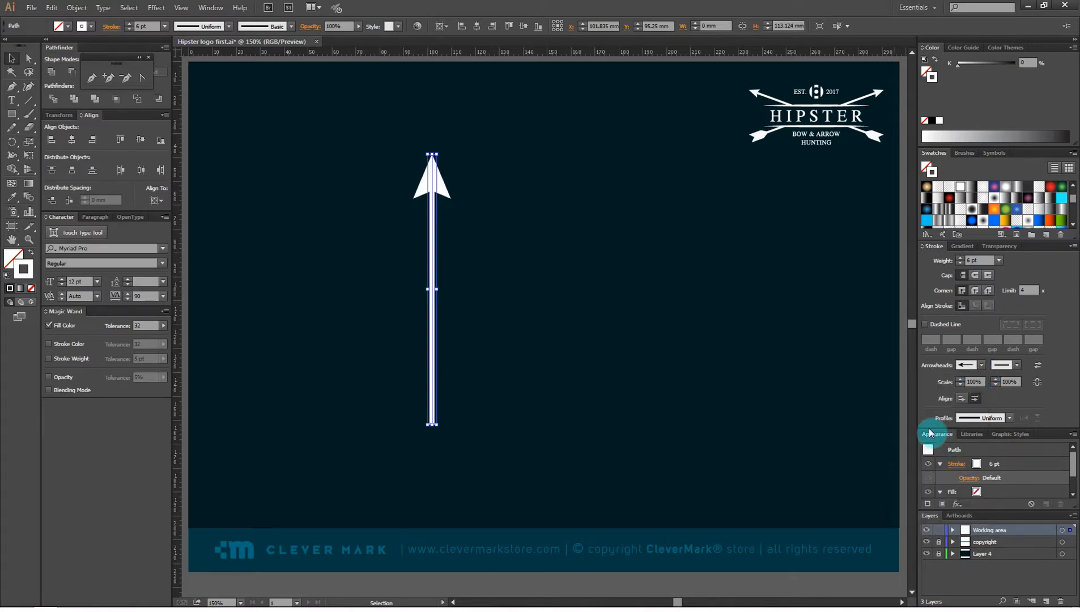
{"action": "left_click", "coordinate": [698, 337]}
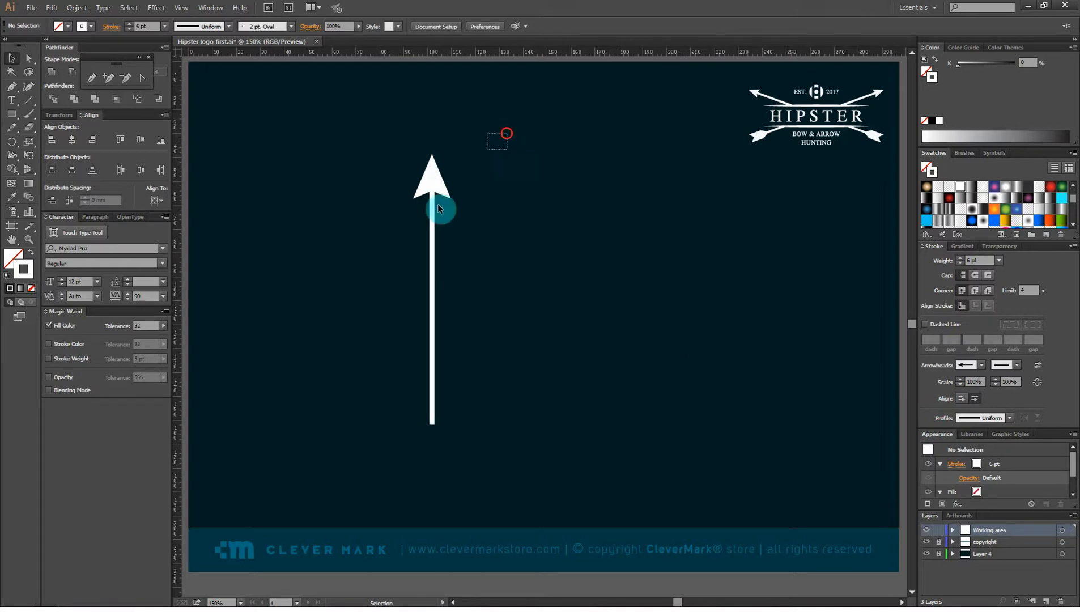
Add a solid feather-shaped arrowhead to the lower end of the vertical line as fletching
{"action": "left_click", "coordinate": [432, 205]}
{"action": "left_click", "coordinate": [1016, 368]}
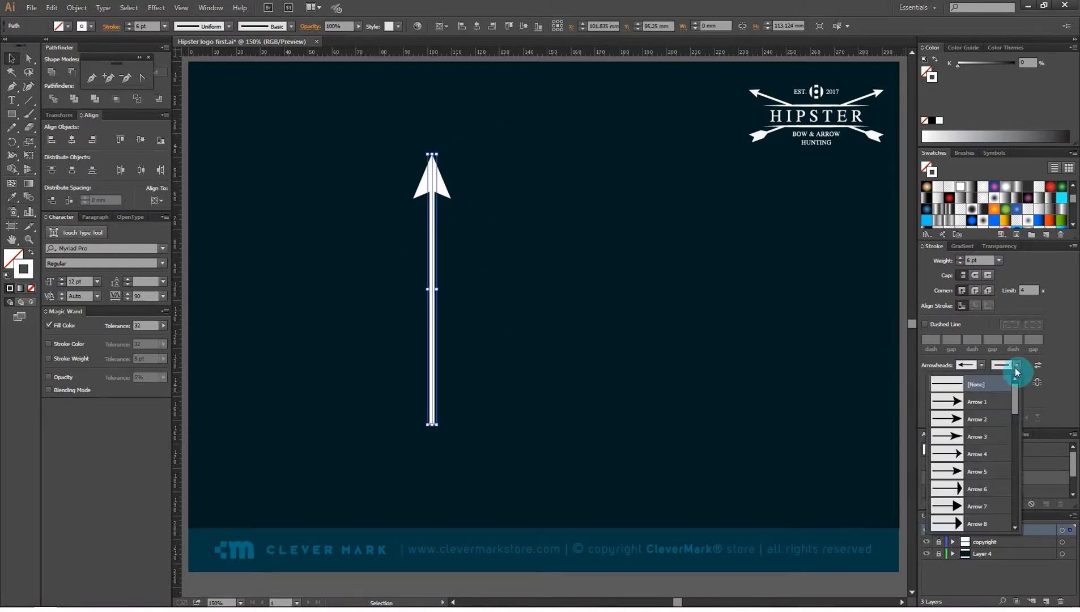
{"action": "scroll", "coordinate": [982, 414], "scroll_direction": "down", "scroll_amount": 3}
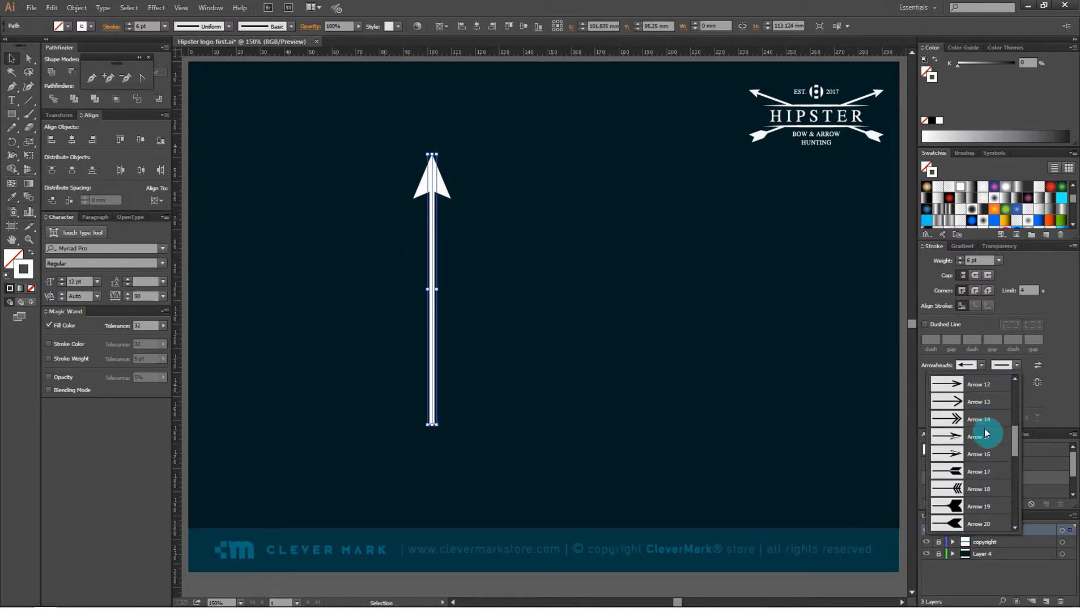
{"action": "scroll", "coordinate": [985, 447], "scroll_direction": "down", "scroll_amount": 1}
{"action": "left_click", "coordinate": [963, 475]}
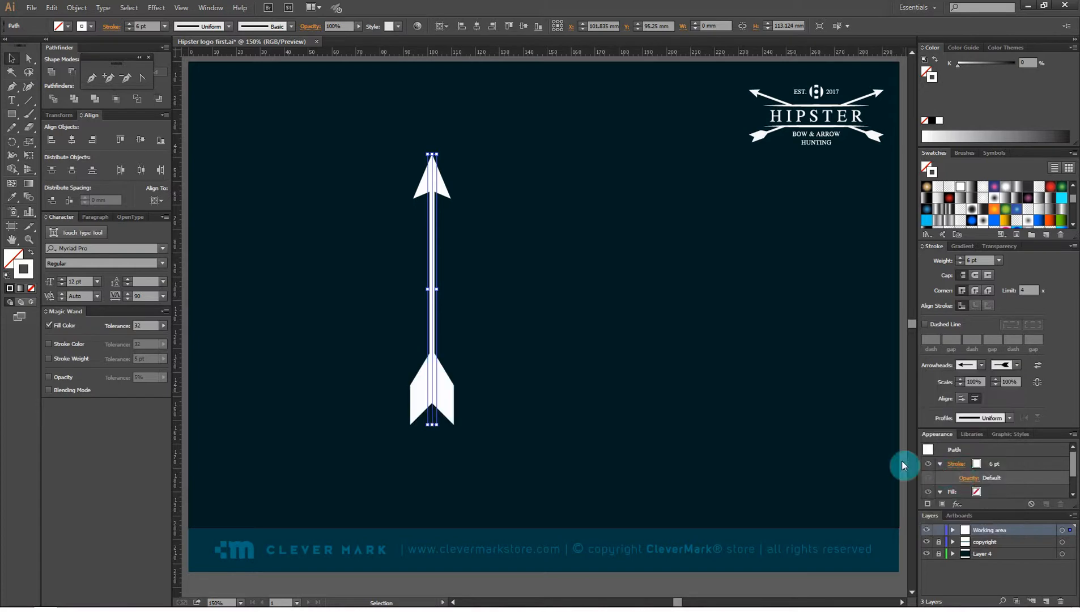
{"action": "left_click", "coordinate": [761, 405]}
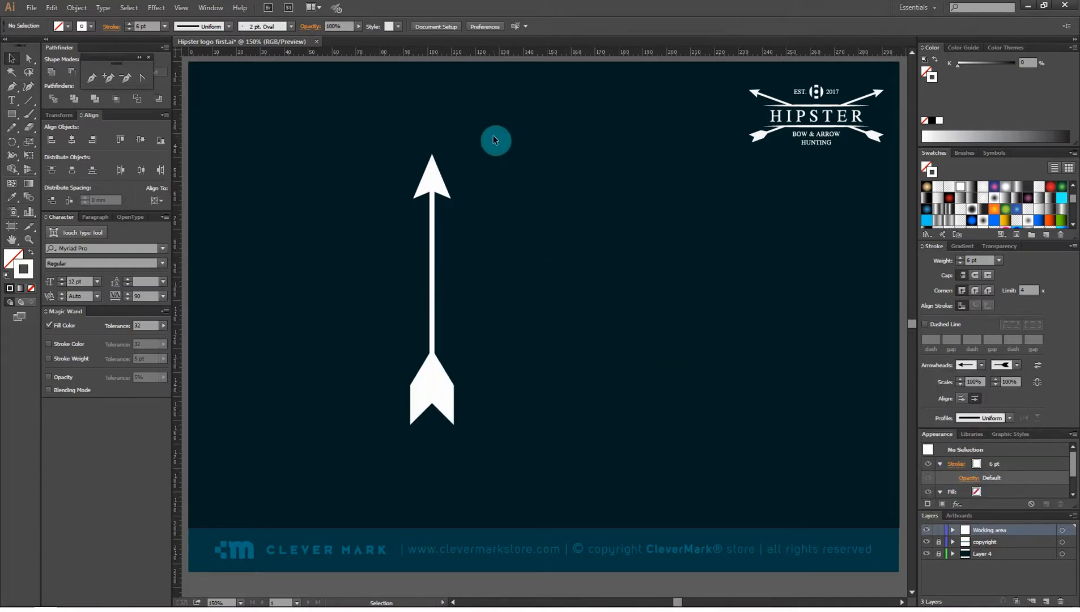
Scale the arrowhead at the upper end of the line to 60%
{"action": "left_click_drag", "start_coordinate": [493, 139], "coordinate": [378, 406]}
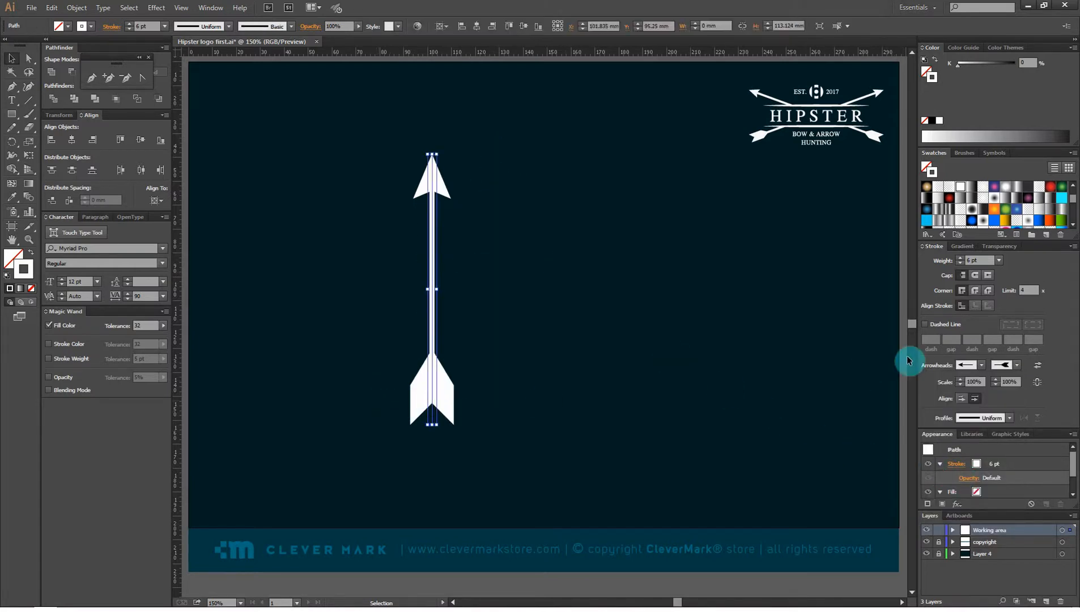
{"action": "left_click", "coordinate": [979, 381]}
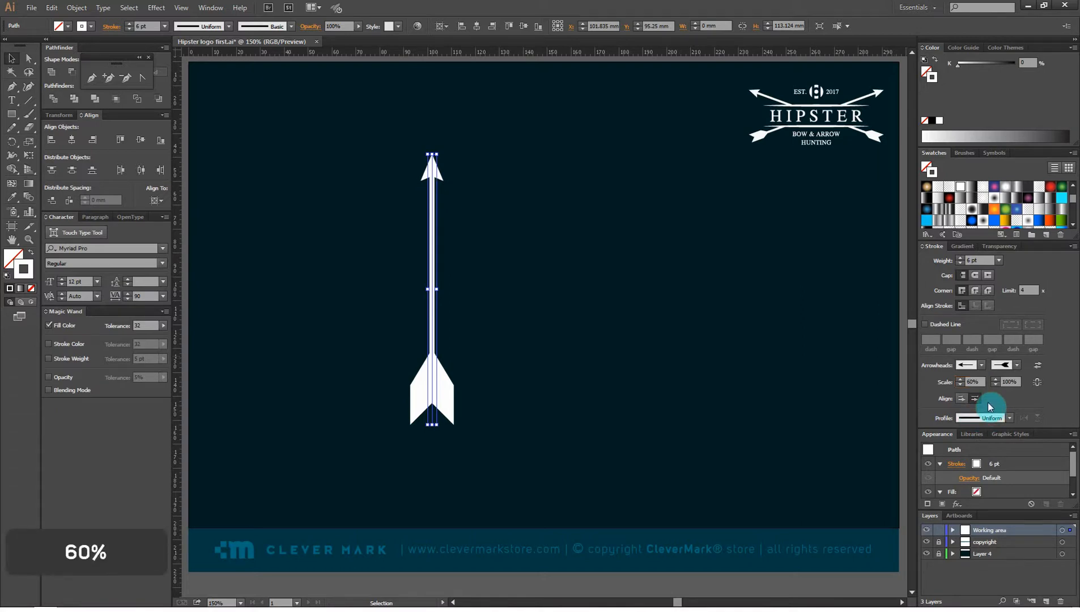
{"action": "left_click", "coordinate": [584, 313]}
Scale the fletching arrowhead at the lower end of the line to 50%
{"action": "left_click_drag", "start_coordinate": [518, 137], "coordinate": [362, 408]}
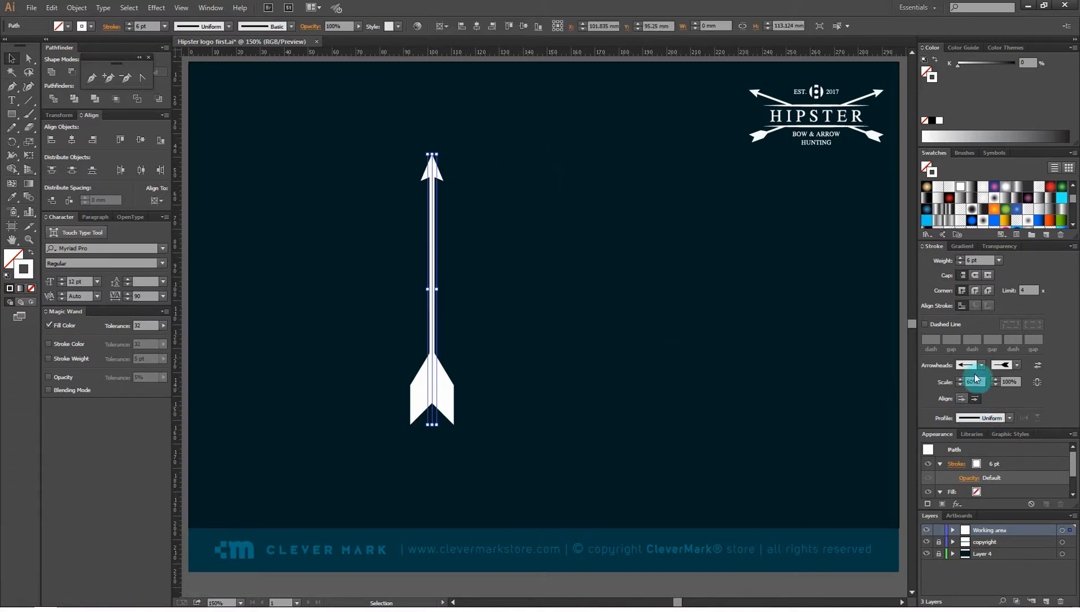
{"action": "mouse_move", "coordinate": [1003, 379]}
{"action": "left_mouse_down"}
{"action": "mouse_move", "coordinate": [1016, 381]}
{"action": "mouse_move", "coordinate": [998, 397]}
{"action": "left_mouse_up"}
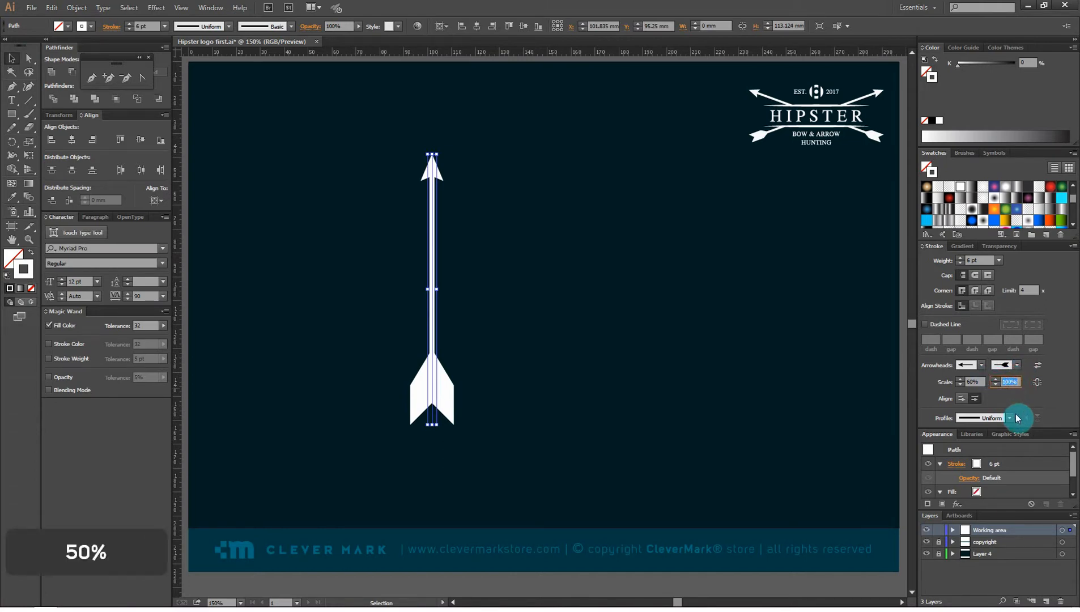
{"action": "type", "text": "50"}
{"action": "key", "text": "Return"}
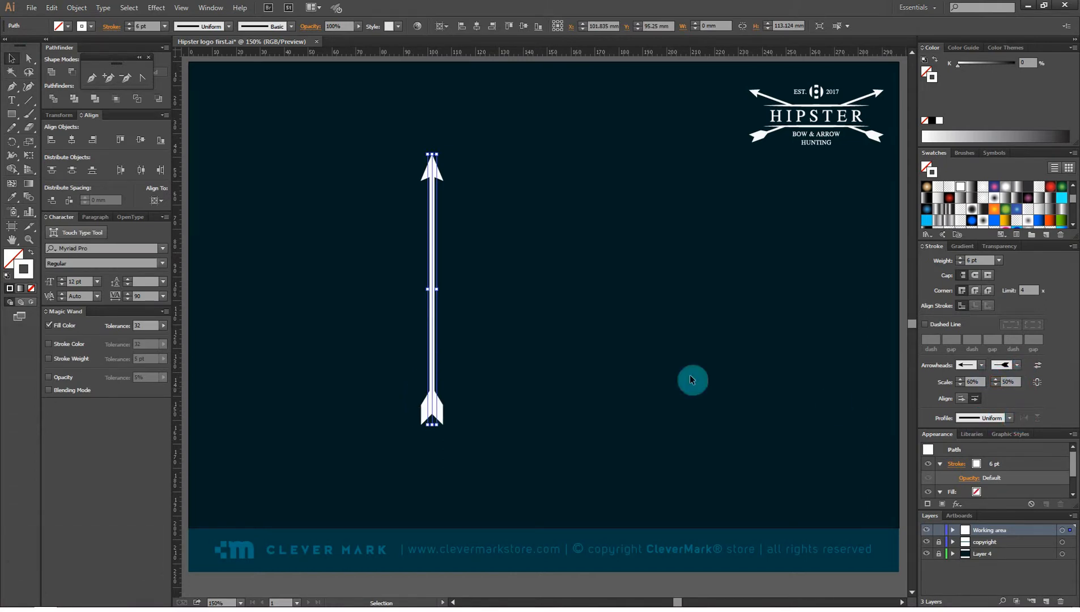
{"action": "left_click", "coordinate": [642, 364]}
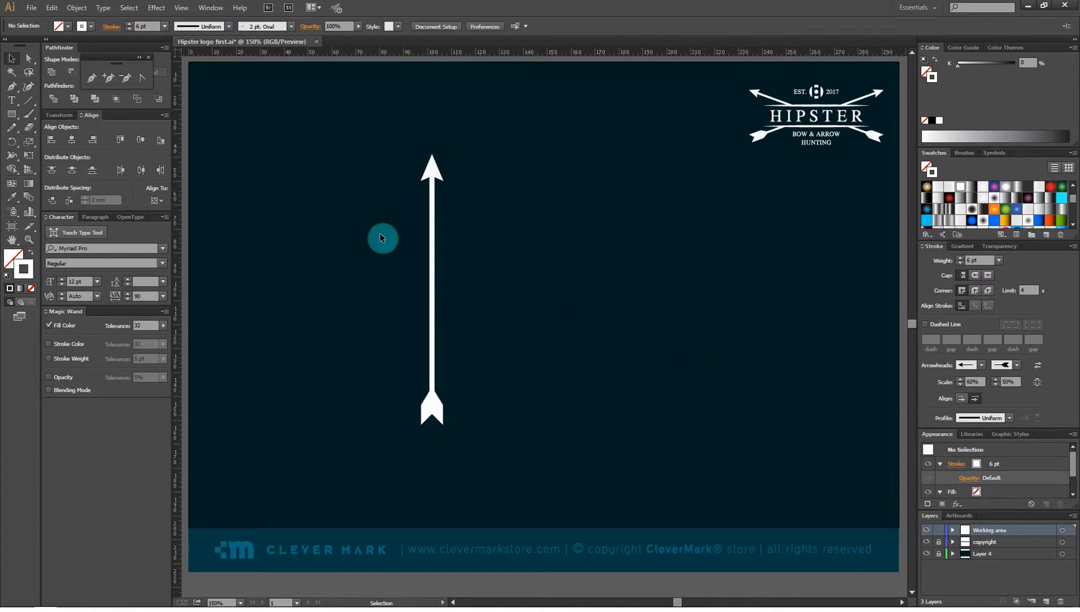
Lengthen the arrow by extending its tip upward and move the whole arrow to the left side of the artboard
{"action": "left_click_drag", "start_coordinate": [397, 155], "coordinate": [429, 115]}
{"action": "left_click", "coordinate": [478, 174]}
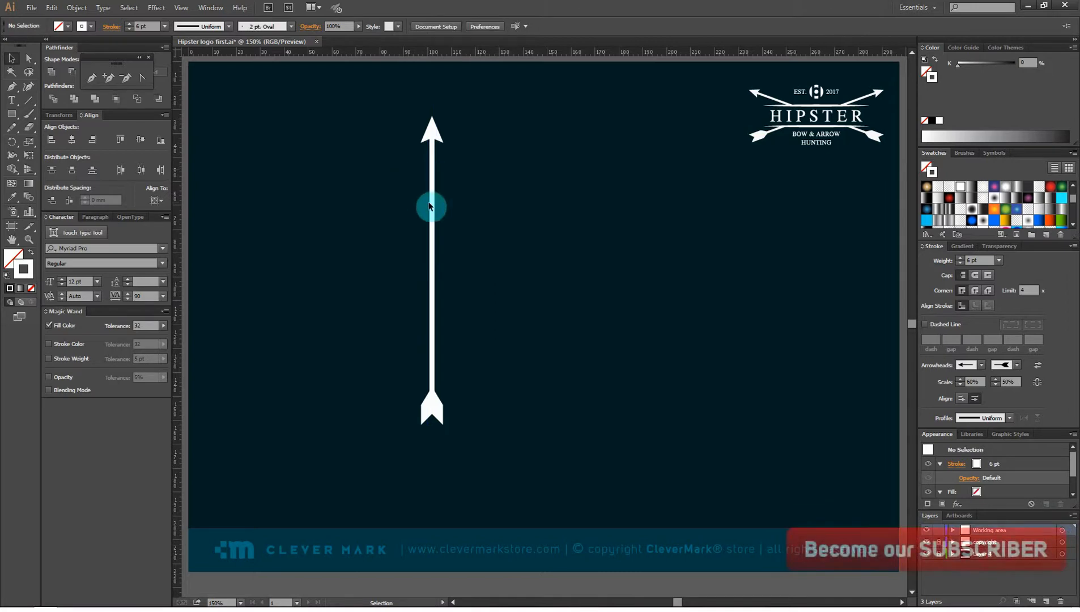
{"action": "left_click_drag", "start_coordinate": [429, 205], "coordinate": [272, 214]}
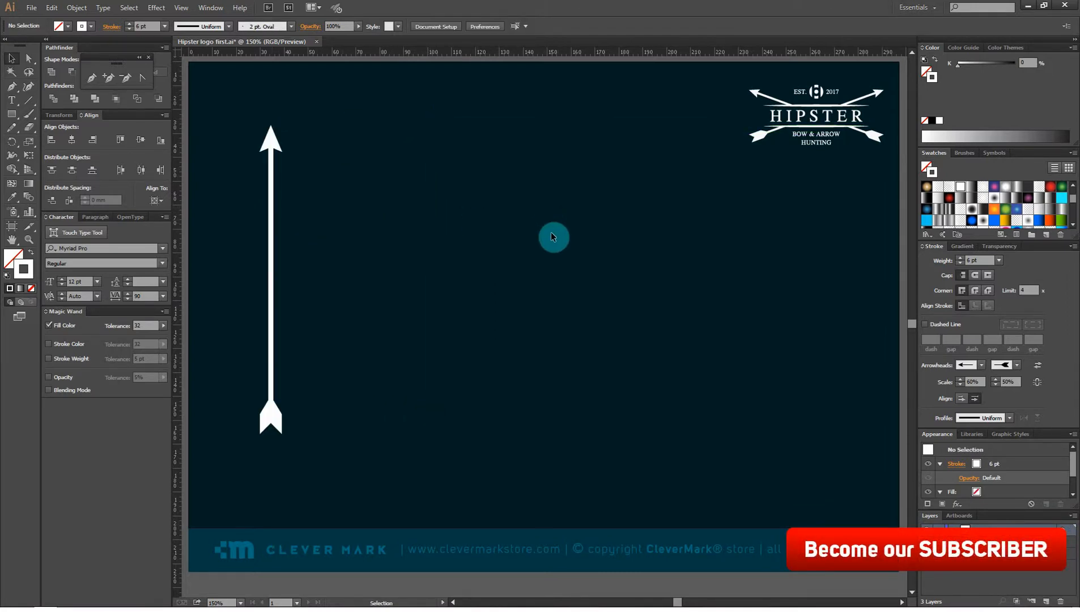
Start a point text object in the open area beside the arrow and give it a white fill
{"action": "left_click", "coordinate": [12, 100]}
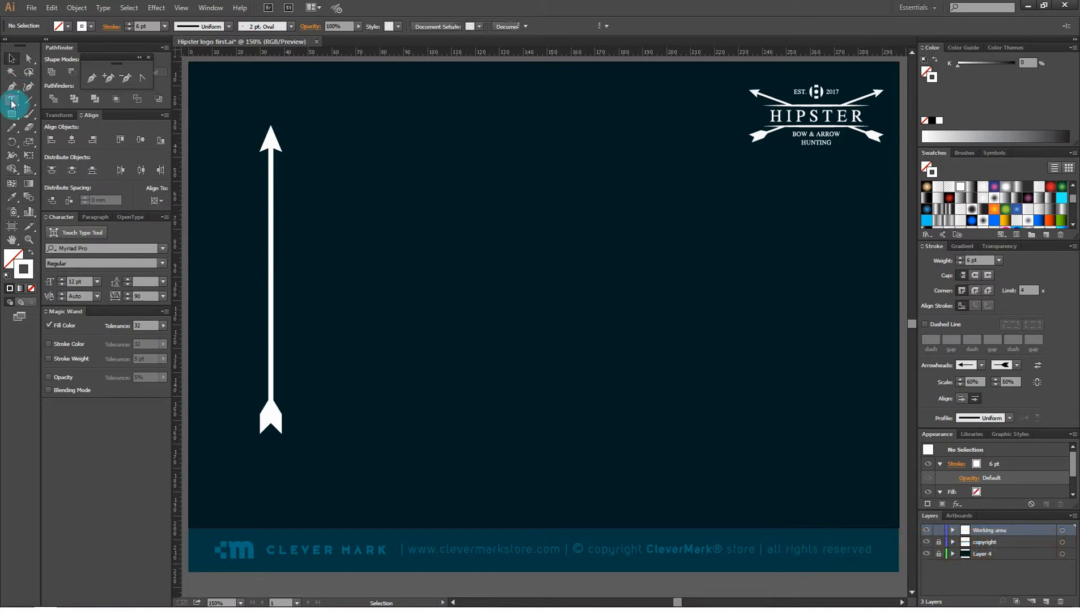
{"action": "left_click", "coordinate": [431, 223]}
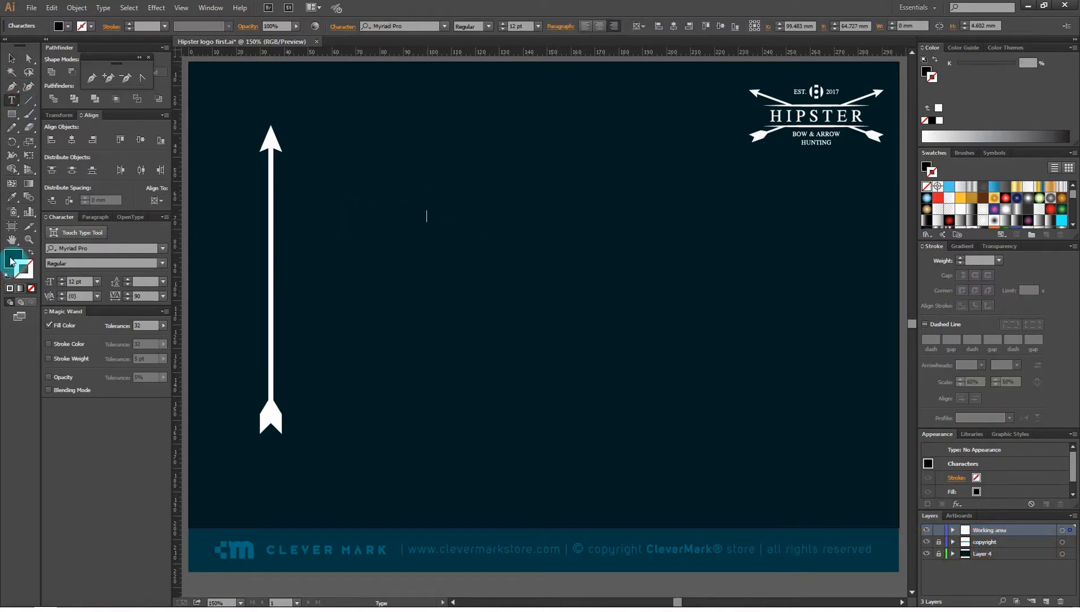
{"action": "scroll", "coordinate": [976, 207], "scroll_direction": "down", "scroll_amount": 3}
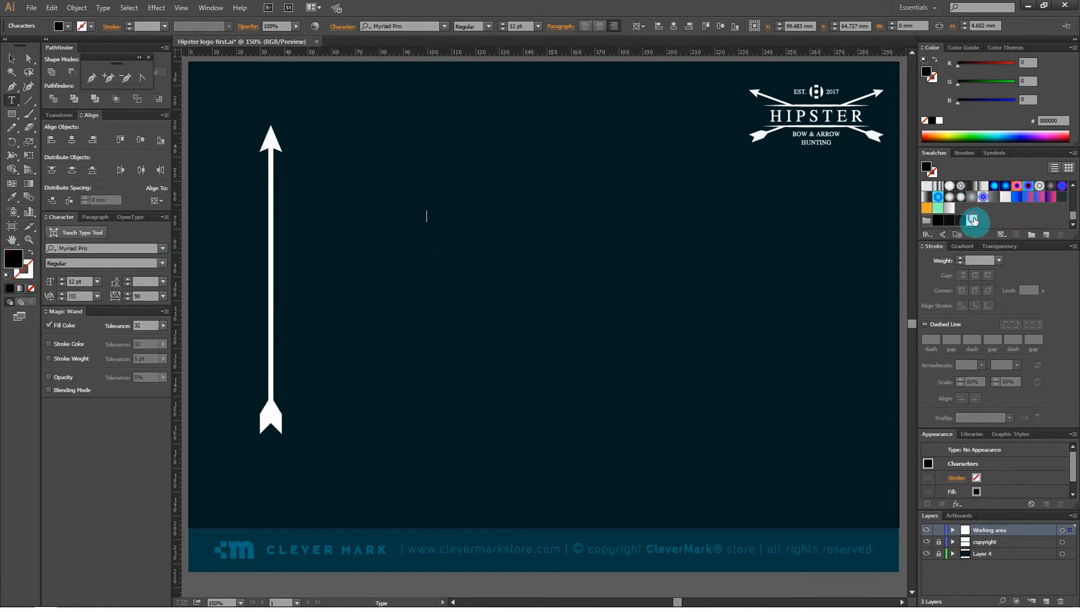
{"action": "left_click", "coordinate": [973, 221]}
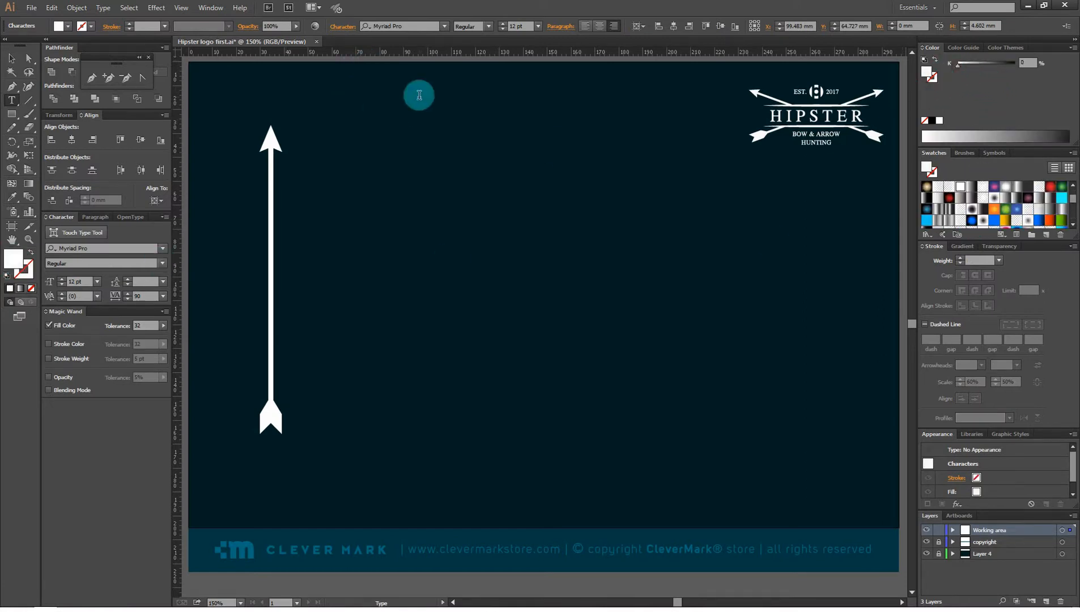
Set the font of the new text to CG Times
{"action": "left_click", "coordinate": [396, 26]}
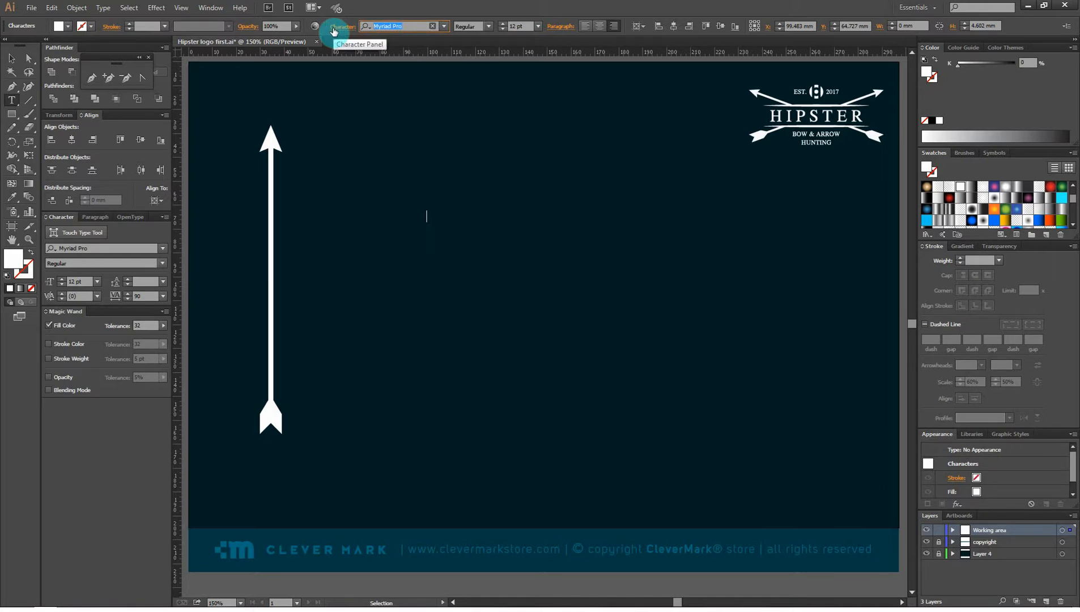
{"action": "type", "text": "cg"}
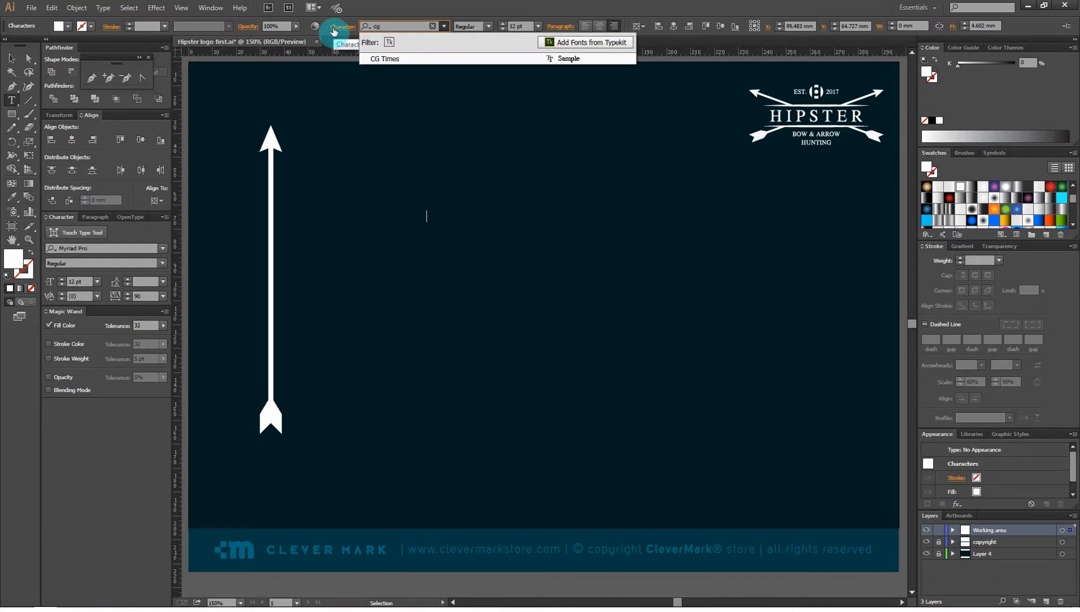
{"action": "left_click", "coordinate": [398, 59]}
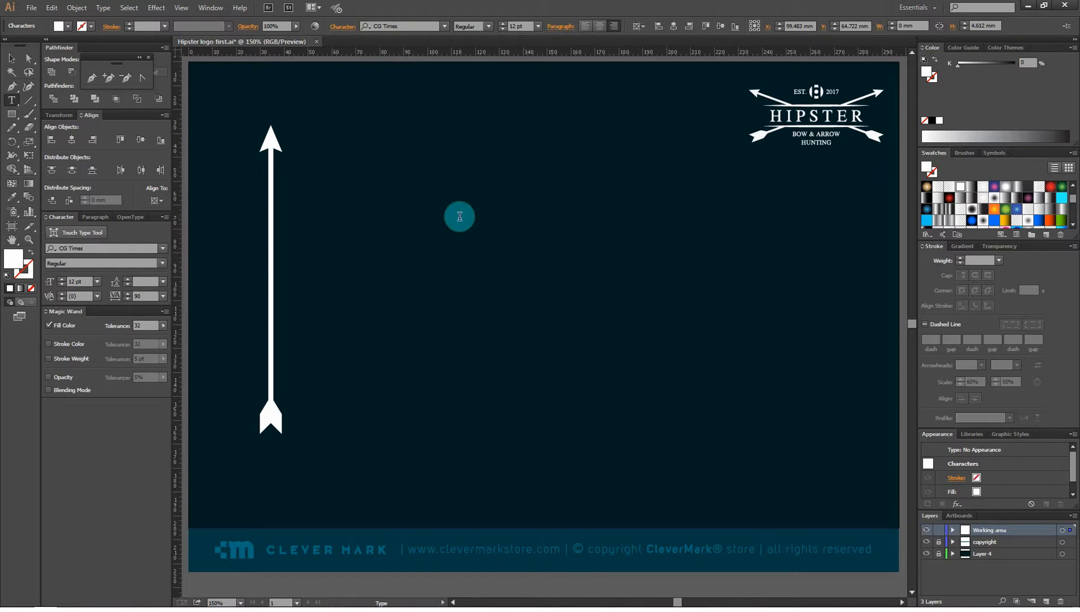
Enter EST.2017 and add a second text line reading HIPSTER below it
{"action": "type", "text": "7"}
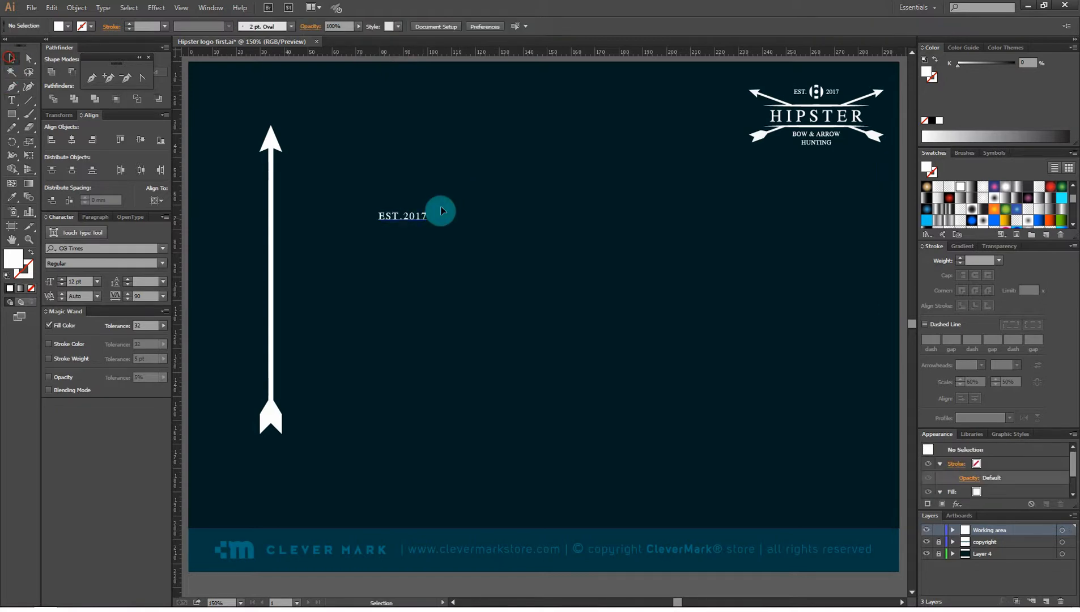
{"action": "left_click_drag", "start_coordinate": [488, 258], "coordinate": [423, 261]}
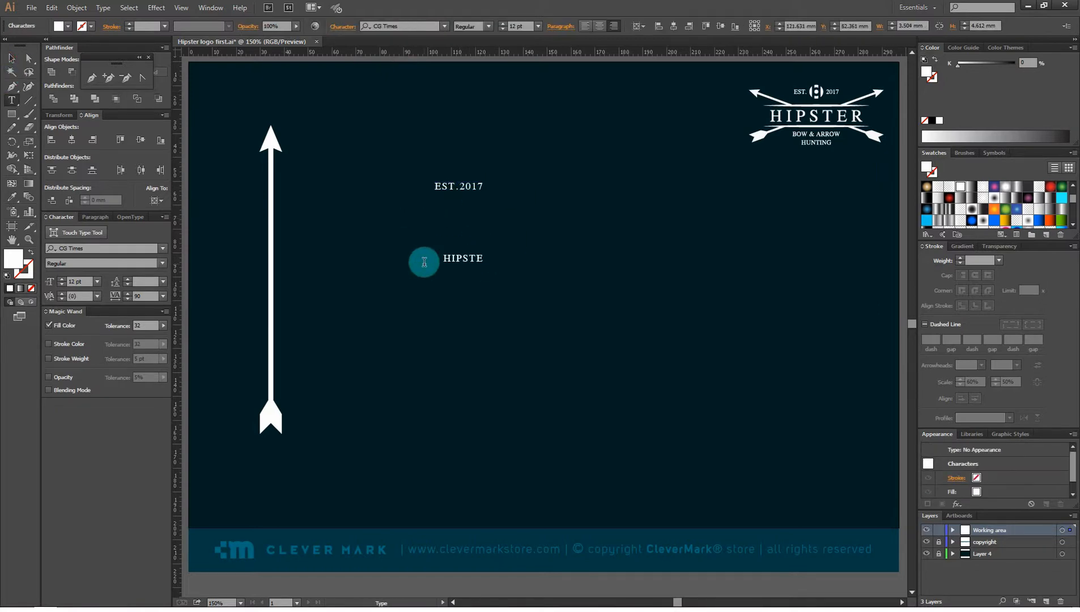
{"action": "type", "text": "R"}
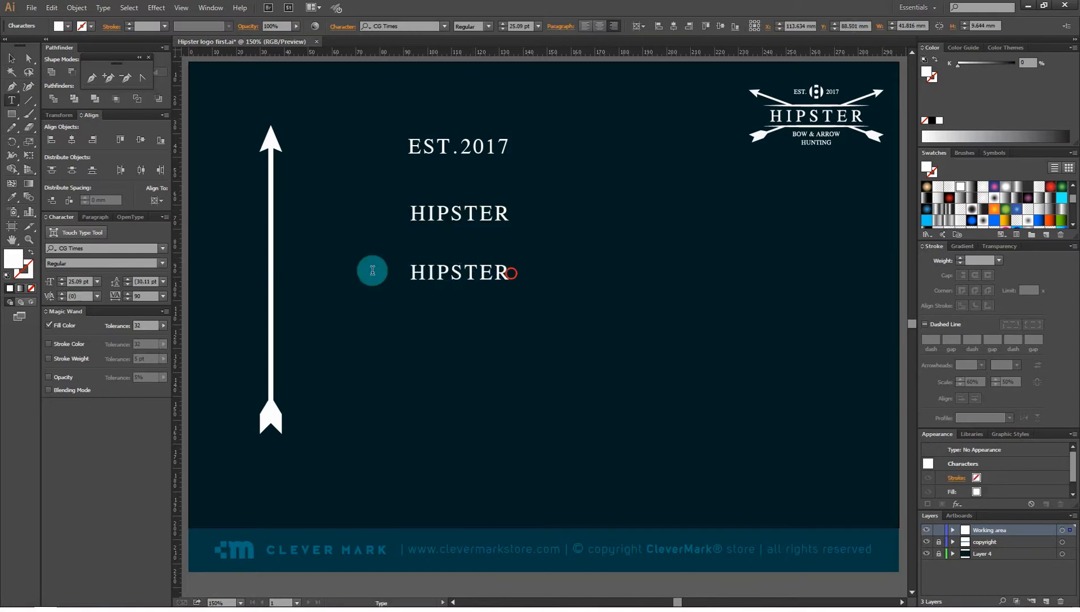
Replace the lowest HIPSTER copy with BOW & ARROW above HUNTING and center-align all three text objects
{"action": "key", "text": "ctrl+a"}
{"action": "type", "text": "BOW & aRROW"}
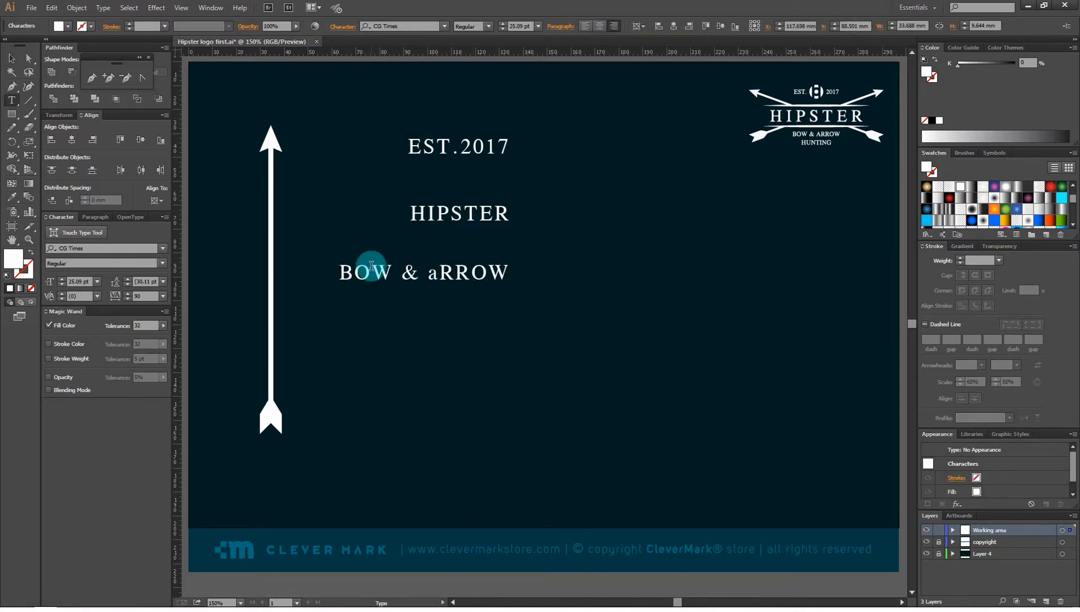
{"action": "left_click", "coordinate": [437, 272]}
{"action": "key", "text": "BackSpace"}
{"action": "type", "text": "AING"}
{"action": "key", "text": "Escape"}
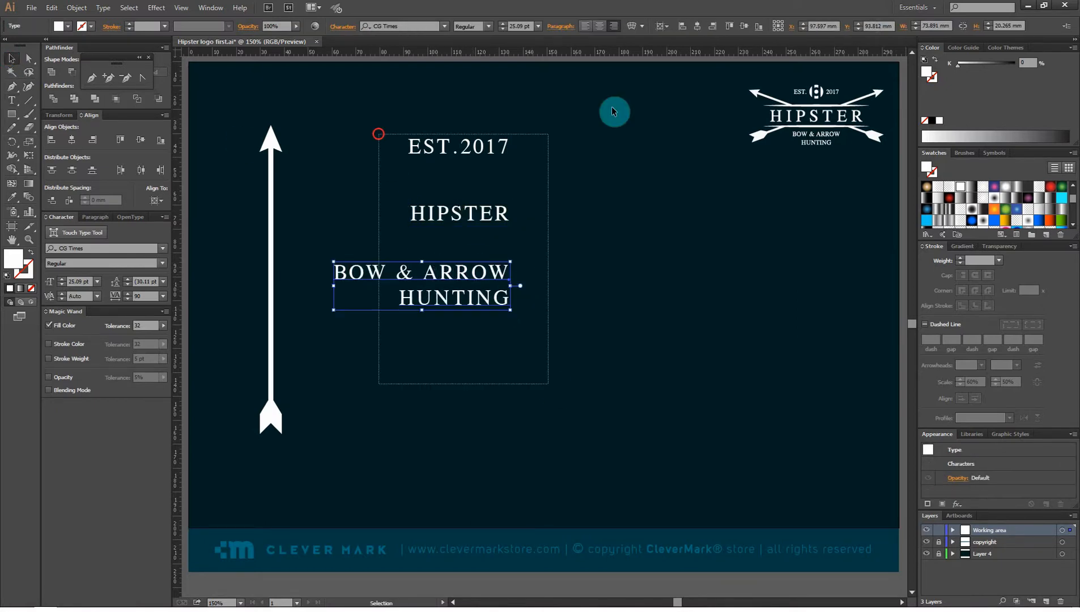
{"action": "left_click", "coordinate": [592, 225]}
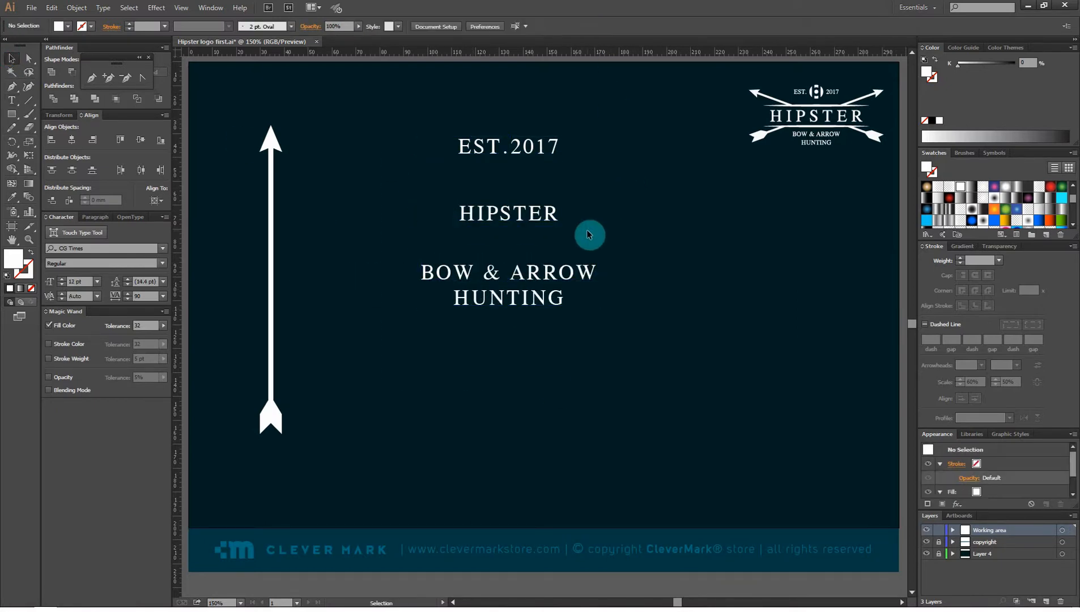
Set the font size of the EST.2017 and BOW & ARROW HUNTING texts to 21 pt
{"action": "left_click", "coordinate": [569, 282]}
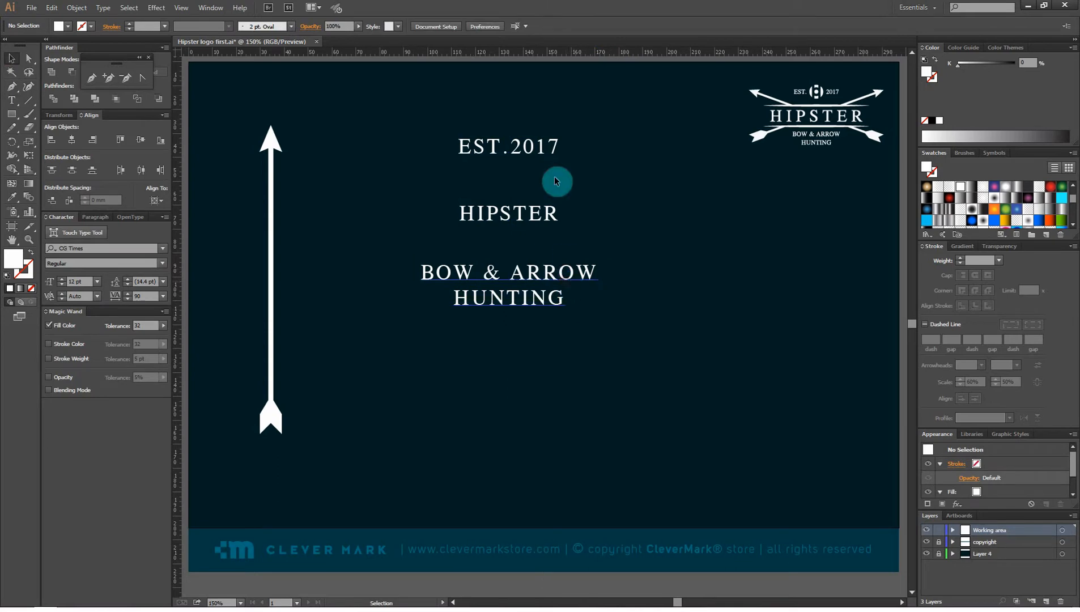
{"action": "left_click", "coordinate": [544, 144]}
{"action": "key", "text": "ctrl+a"}
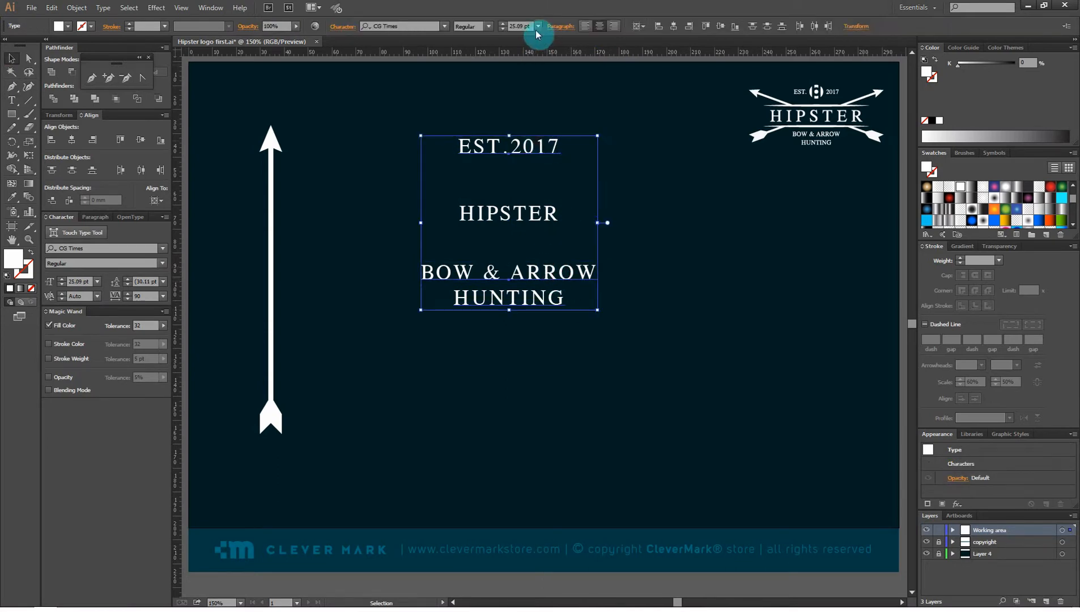
{"action": "left_click", "coordinate": [538, 26]}
{"action": "left_click", "coordinate": [553, 165]}
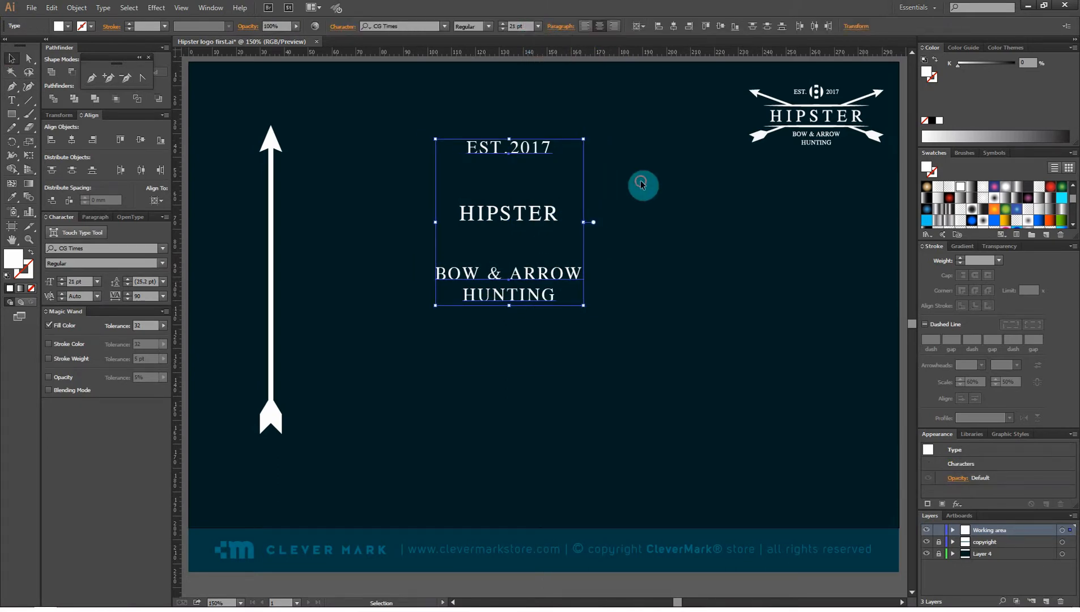
Scale the HIPSTER text up proportionally from its center to about 65 pt
{"action": "left_click", "coordinate": [640, 183]}
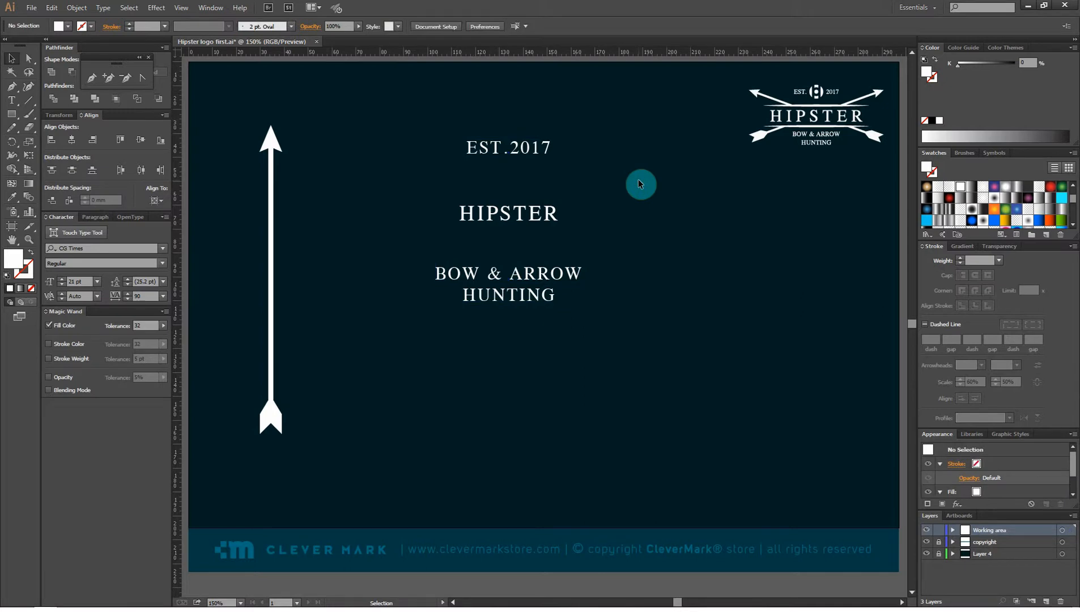
{"action": "left_click", "coordinate": [461, 204]}
{"action": "left_click_drag", "start_coordinate": [459, 204], "coordinate": [387, 143]}
{"action": "left_click", "coordinate": [396, 142]}
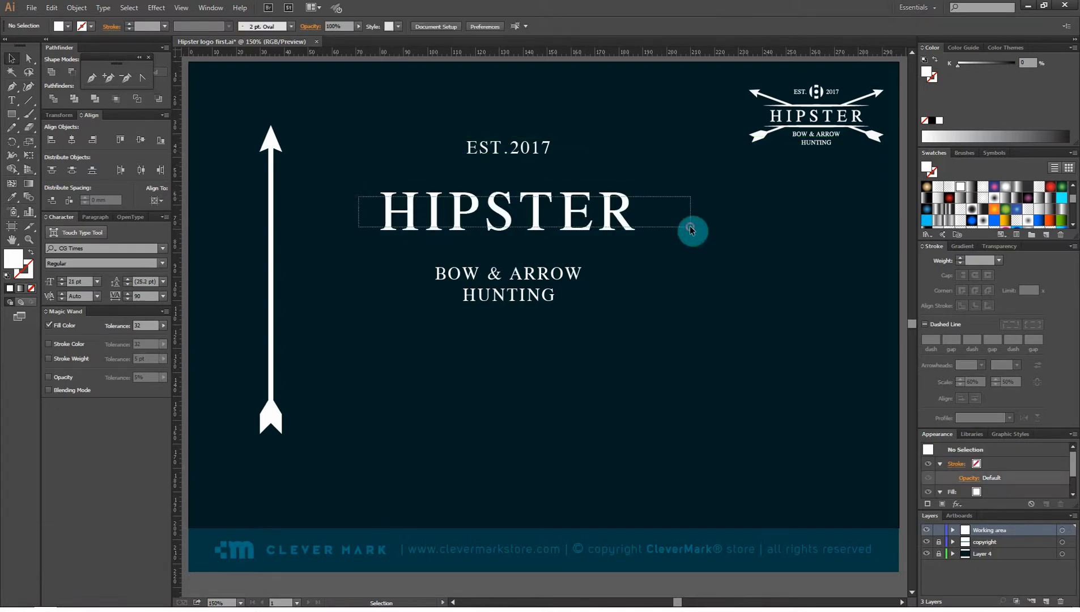
{"action": "left_click", "coordinate": [690, 228]}
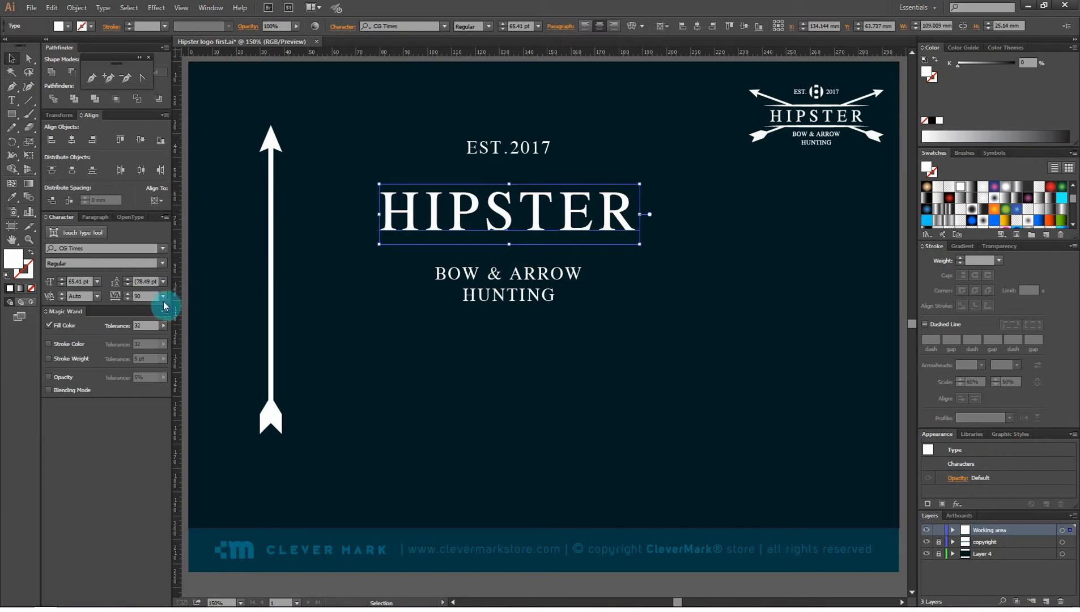
Set the tracking of the BOW & ARROW HUNTING and EST.2017 texts to 0
{"action": "left_click", "coordinate": [494, 300]}
{"action": "left_click", "coordinate": [163, 296]}
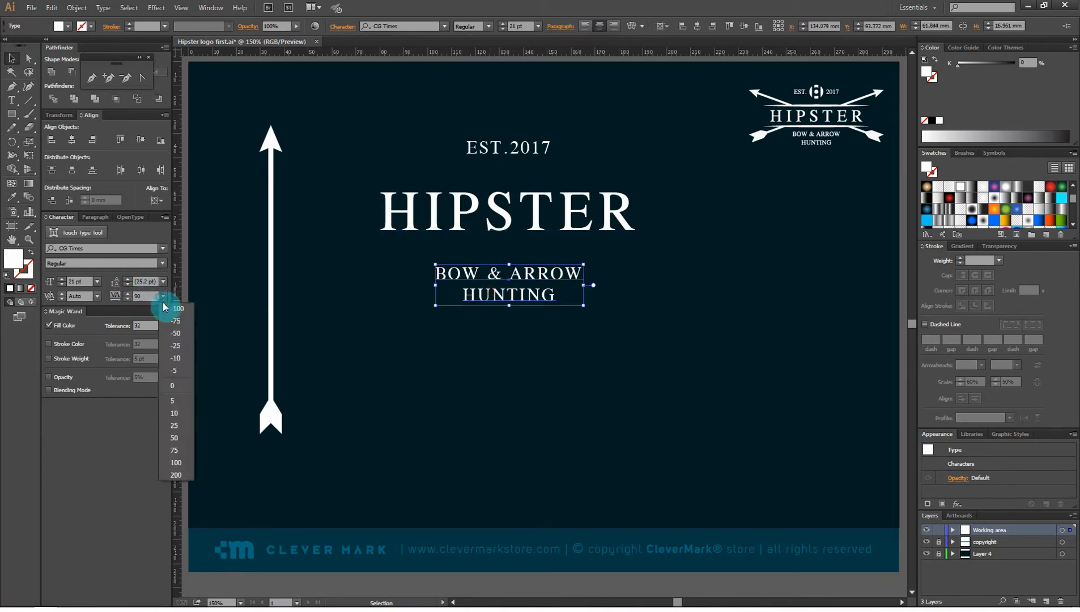
{"action": "left_click", "coordinate": [172, 385]}
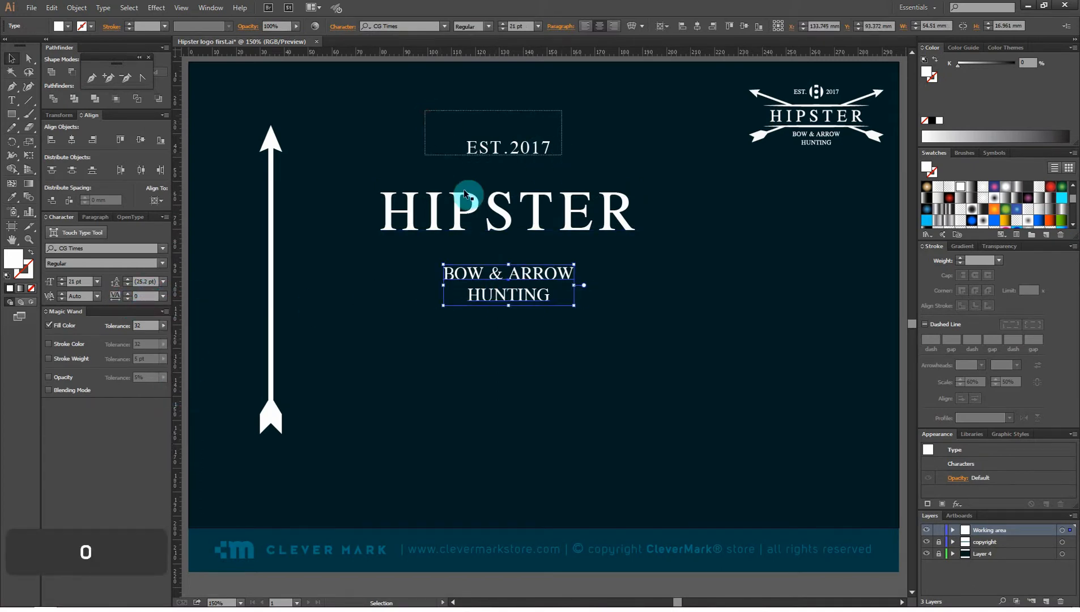
{"action": "left_click_drag", "start_coordinate": [425, 110], "coordinate": [562, 154]}
{"action": "left_click", "coordinate": [163, 296]}
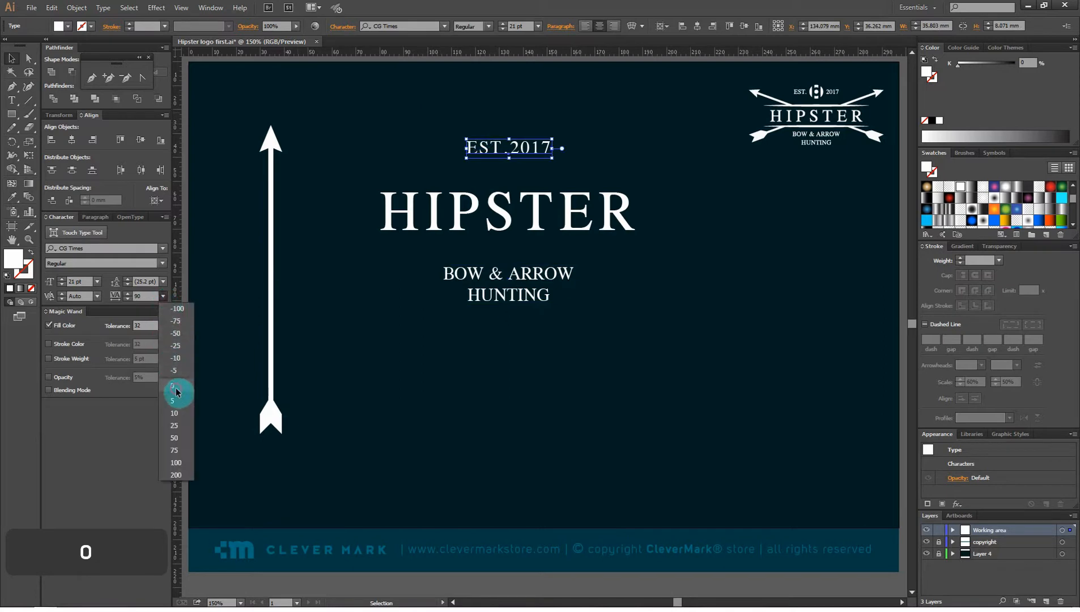
{"action": "left_click", "coordinate": [176, 391]}
Set the HIPSTER text's tracking to 200 and scale it down proportionally to about 55 pt
{"action": "left_click_drag", "start_coordinate": [340, 192], "coordinate": [652, 244]}
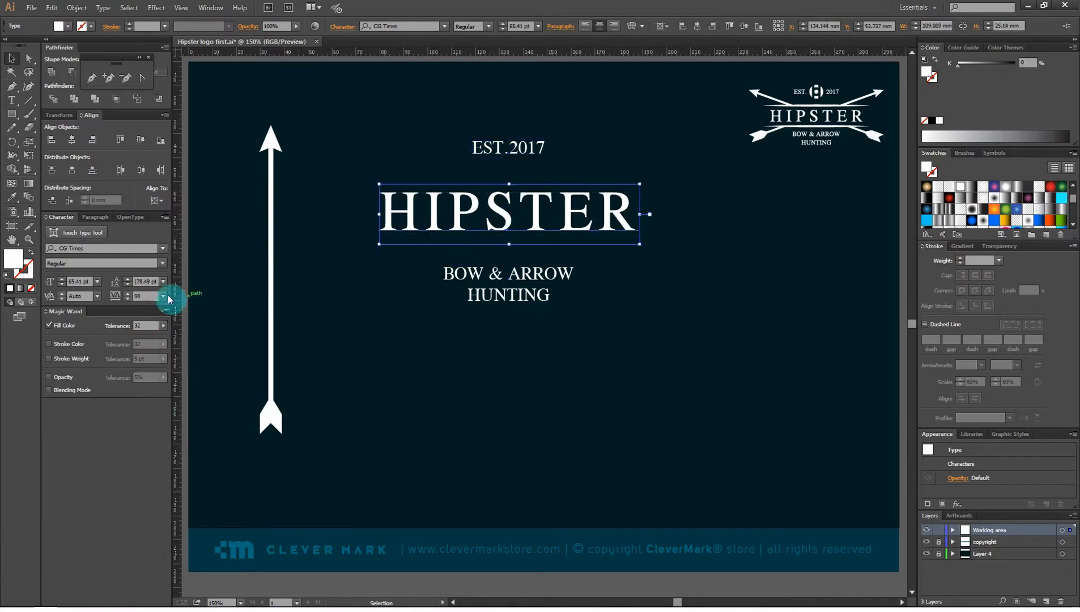
{"action": "left_click", "coordinate": [168, 298]}
{"action": "left_click", "coordinate": [174, 476]}
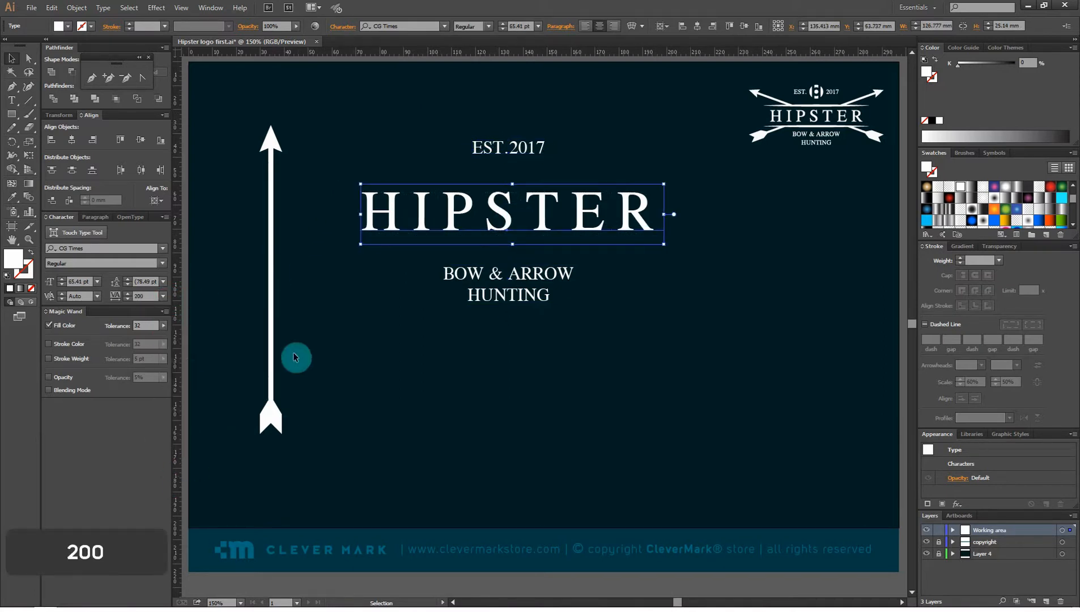
{"action": "left_click_drag", "start_coordinate": [363, 185], "coordinate": [386, 162]}
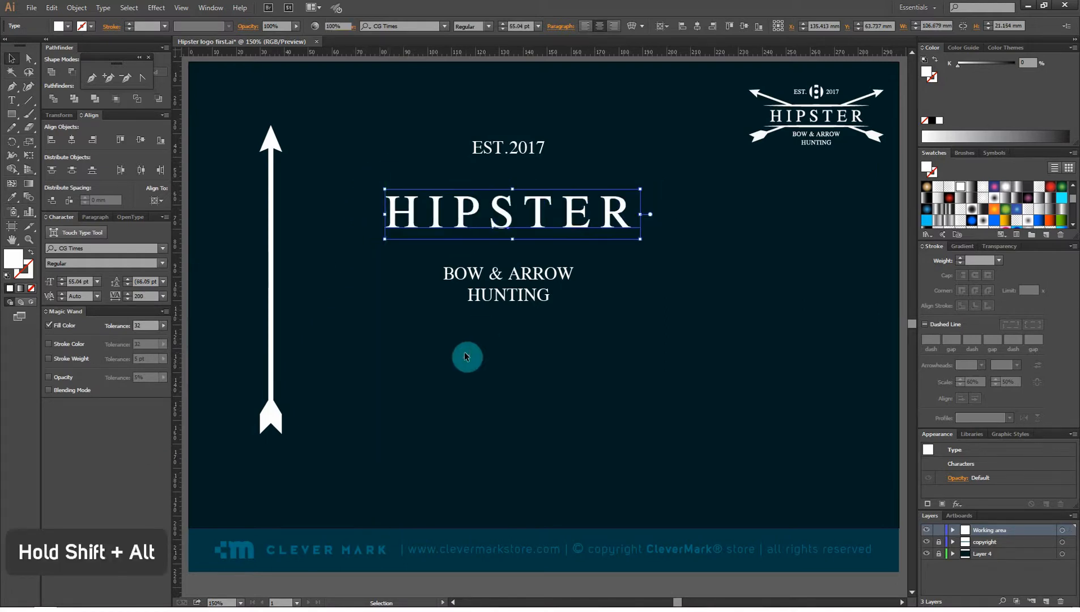
{"action": "left_click", "coordinate": [465, 357]}
Move the three text objects together to the upper part of the artboard, just beside the vertical arrow
{"action": "left_click_drag", "start_coordinate": [578, 106], "coordinate": [458, 355]}
{"action": "left_click_drag", "start_coordinate": [508, 216], "coordinate": [457, 161]}
{"action": "left_click", "coordinate": [527, 154]}
{"action": "left_click", "coordinate": [471, 395]}
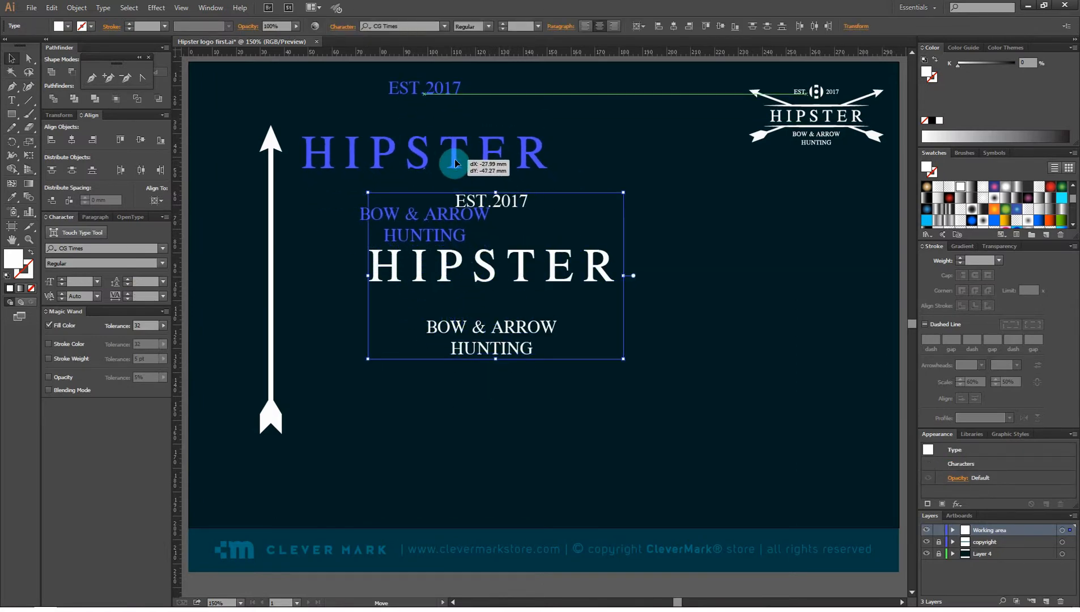
{"action": "left_click", "coordinate": [471, 367]}
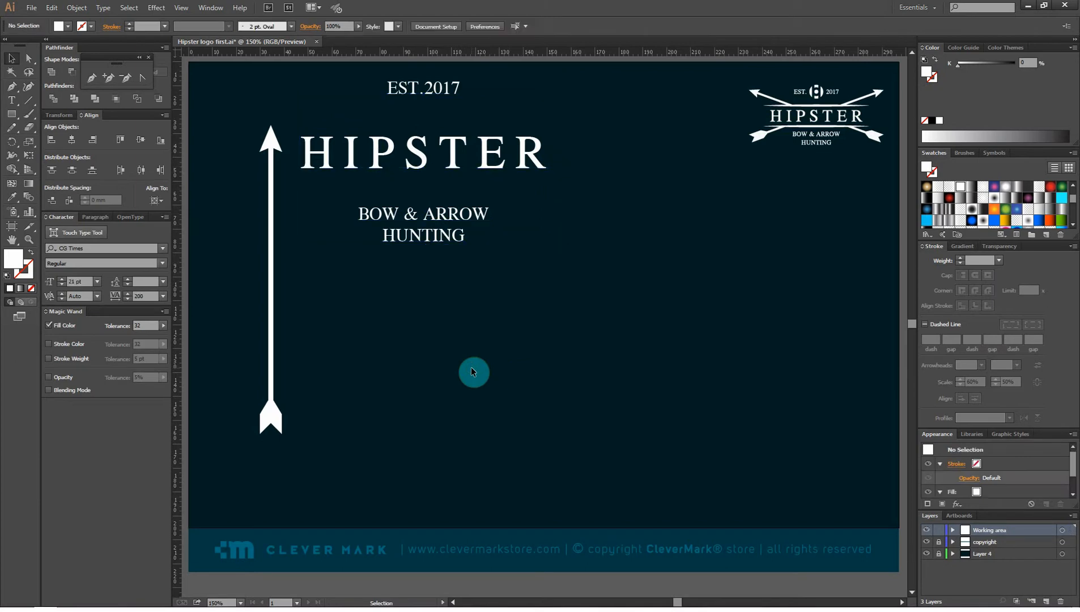
Draw a white circle about 37 mm in diameter below the text, toward the artboard's center
{"action": "left_click_drag", "start_coordinate": [11, 116], "coordinate": [69, 144]}
{"action": "left_click_drag", "start_coordinate": [531, 326], "coordinate": [575, 363]}
{"action": "left_click", "coordinate": [11, 57]}
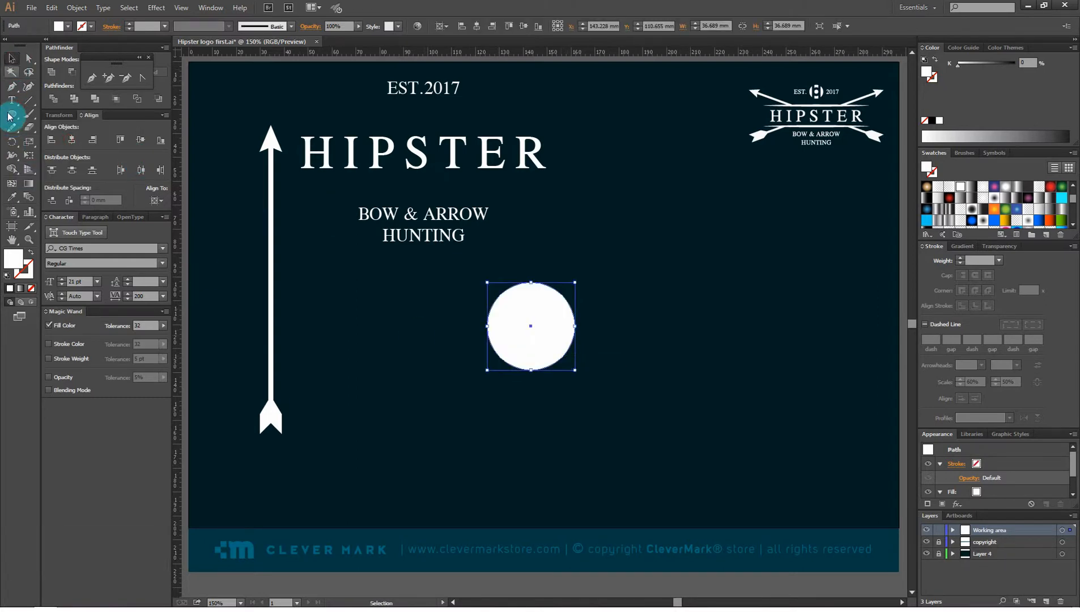
Draw a vertical bar about 8 by 46 mm beside the circle and place a copy about 18 mm to its right
{"action": "left_click_drag", "start_coordinate": [10, 119], "coordinate": [78, 118]}
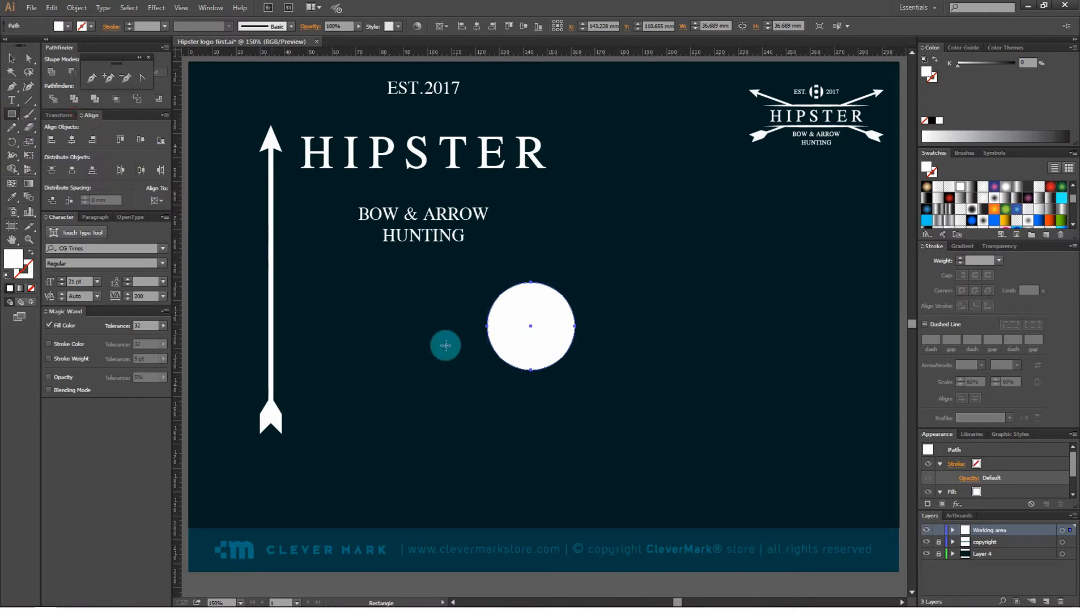
{"action": "left_click_drag", "start_coordinate": [443, 344], "coordinate": [450, 430]}
{"action": "left_click", "coordinate": [8, 61]}
{"action": "left_click", "coordinate": [434, 379]}
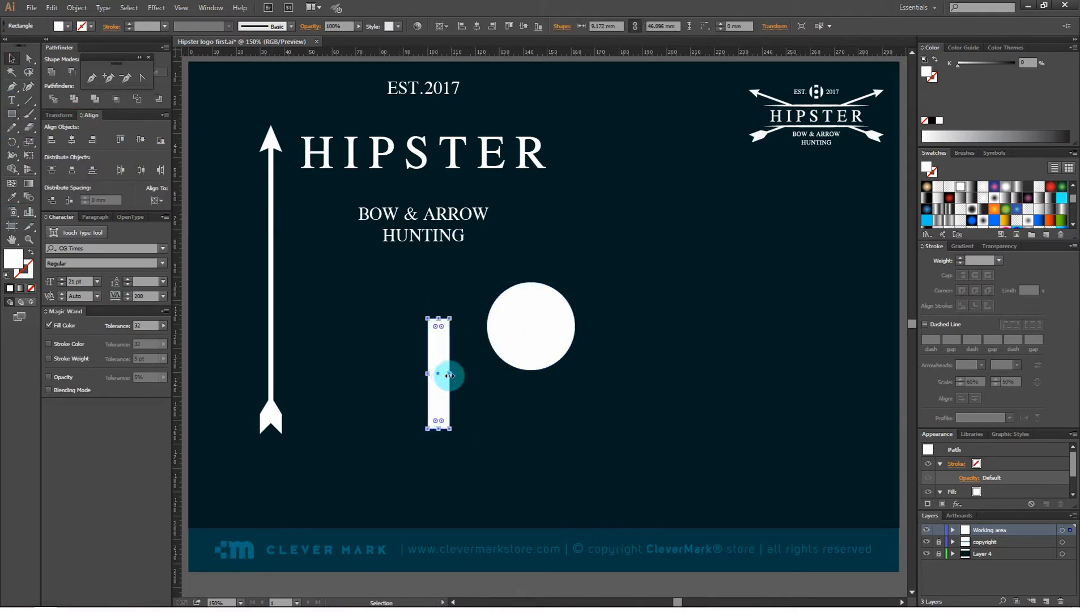
{"action": "left_click_drag", "start_coordinate": [447, 376], "coordinate": [486, 363]}
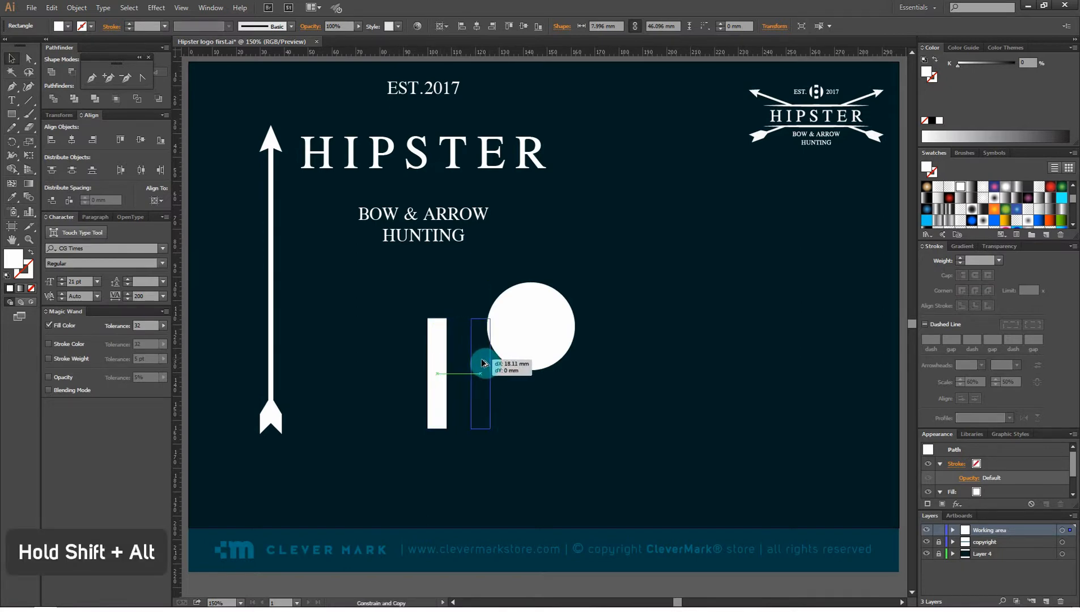
Group the two vertical bars and center them horizontally and vertically on the circle
{"action": "left_click", "coordinate": [427, 367], "text": "shift"}
{"action": "right_click", "coordinate": [429, 364]}
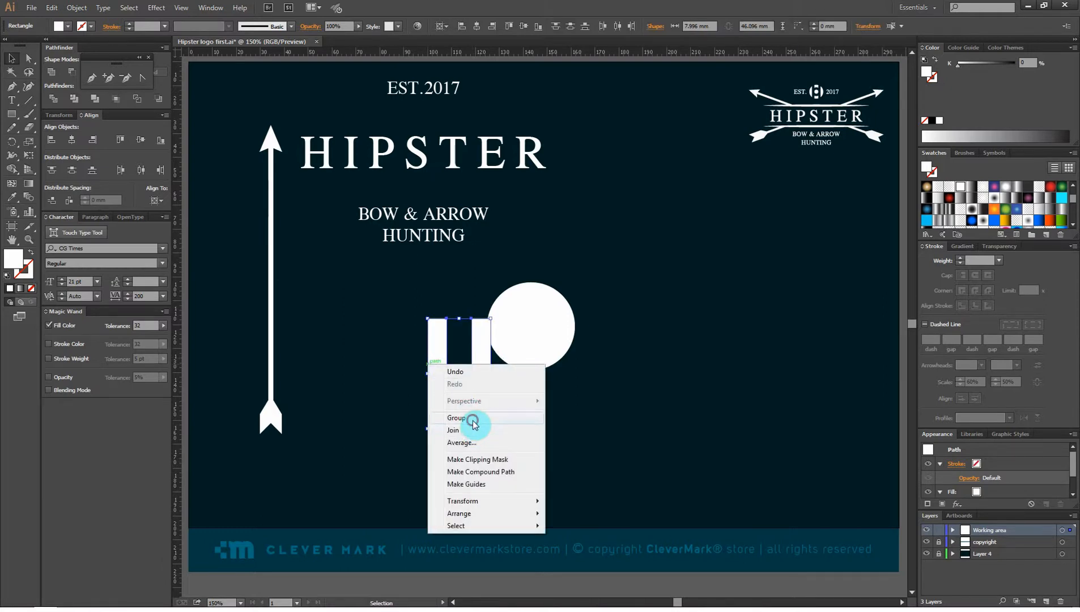
{"action": "left_click", "coordinate": [474, 424]}
{"action": "left_click", "coordinate": [524, 302], "text": "shift"}
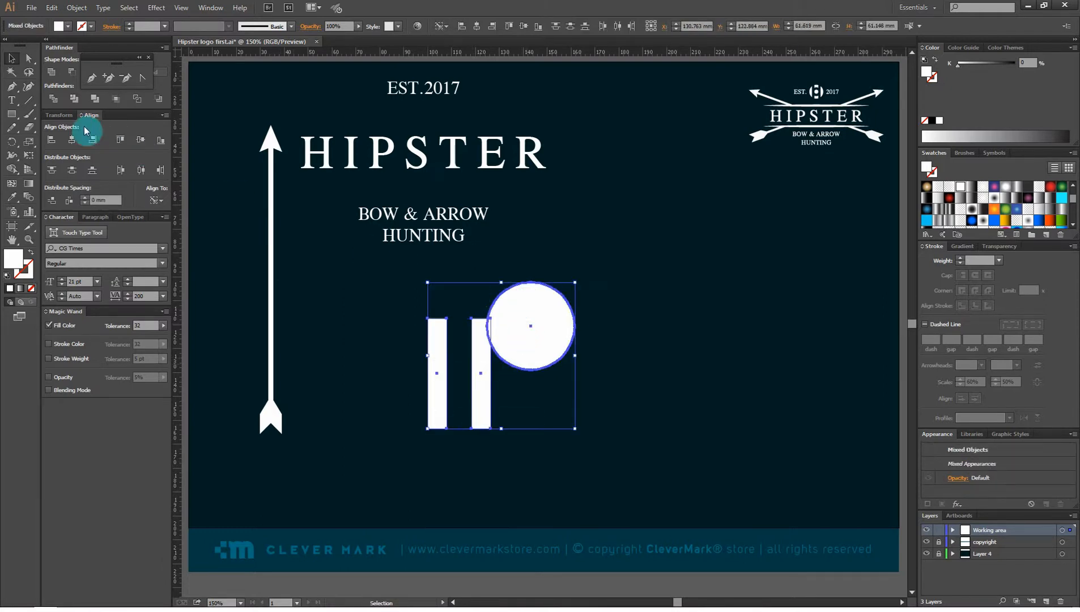
{"action": "left_click", "coordinate": [71, 141]}
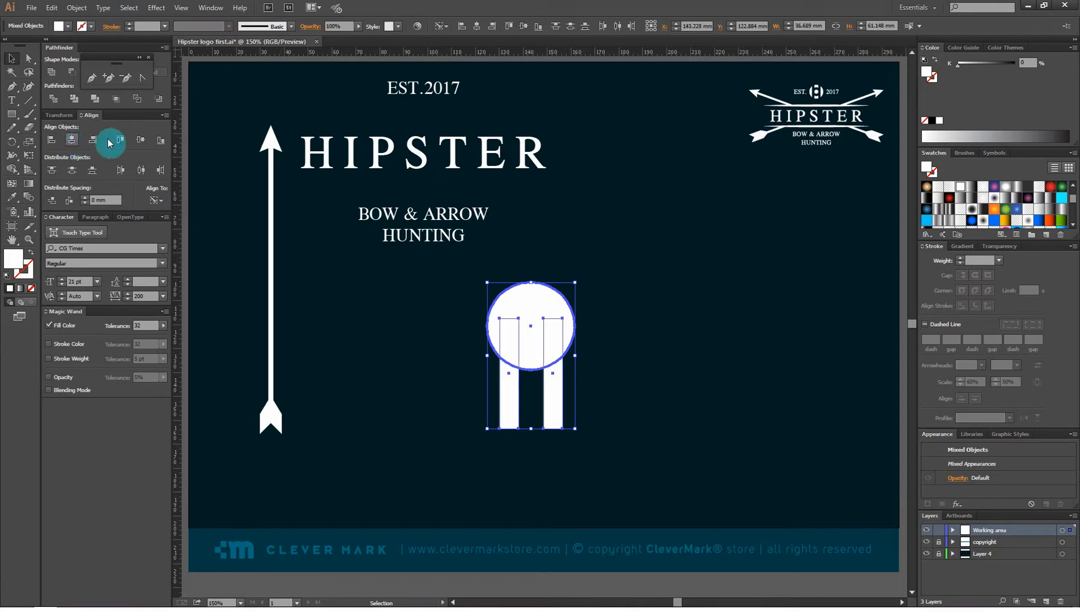
{"action": "left_click", "coordinate": [141, 141]}
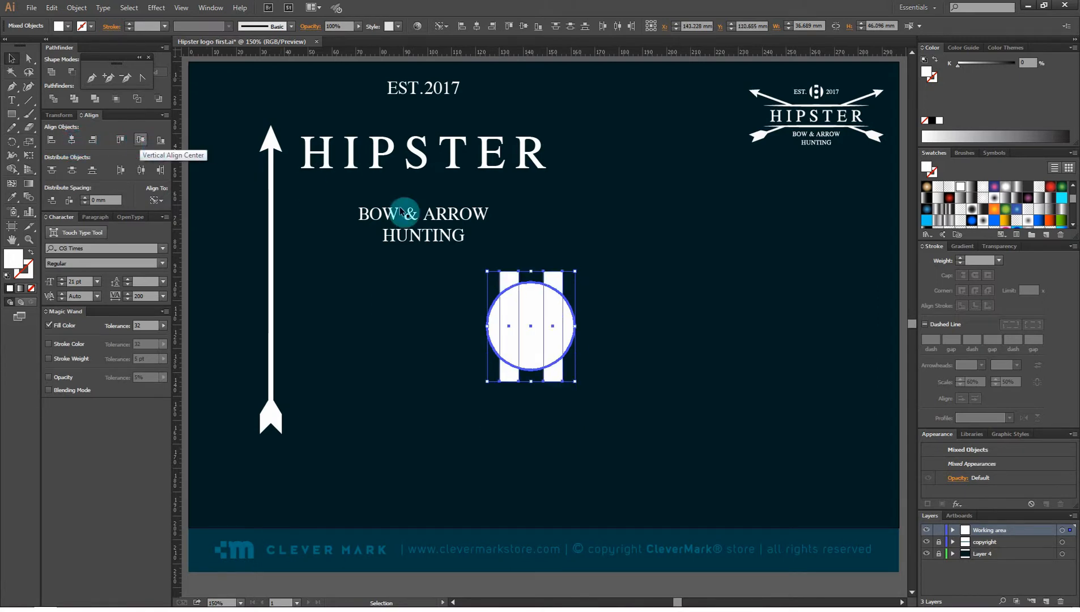
{"action": "left_click", "coordinate": [611, 271]}
{"action": "left_click_drag", "start_coordinate": [612, 271], "coordinate": [609, 306]}
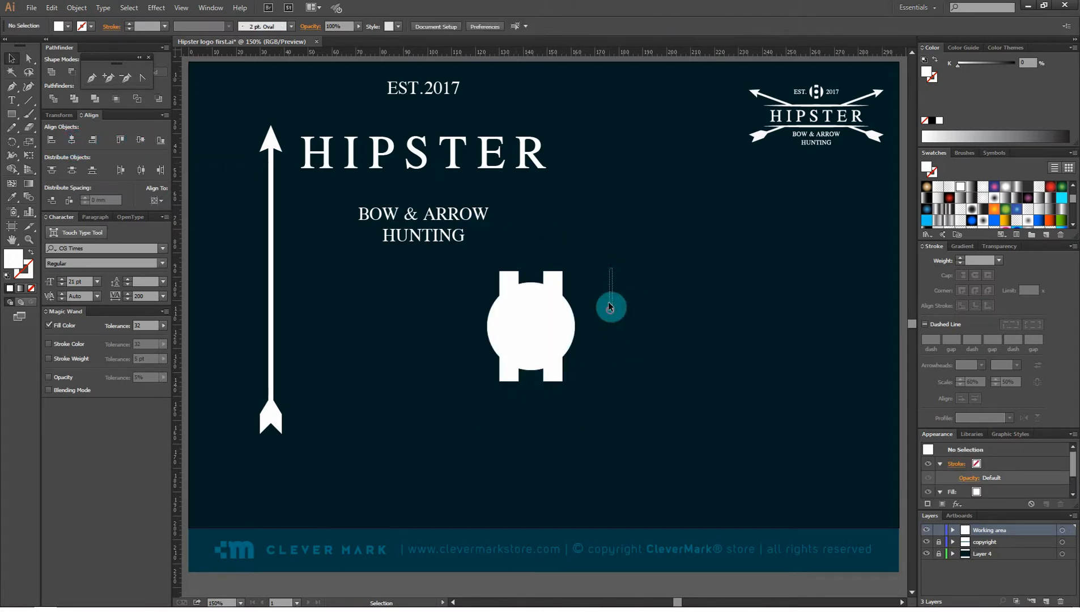
Ungroup the vertical bars and add two horizontal copies across the circle, one above and one below its center
{"action": "left_click", "coordinate": [562, 279]}
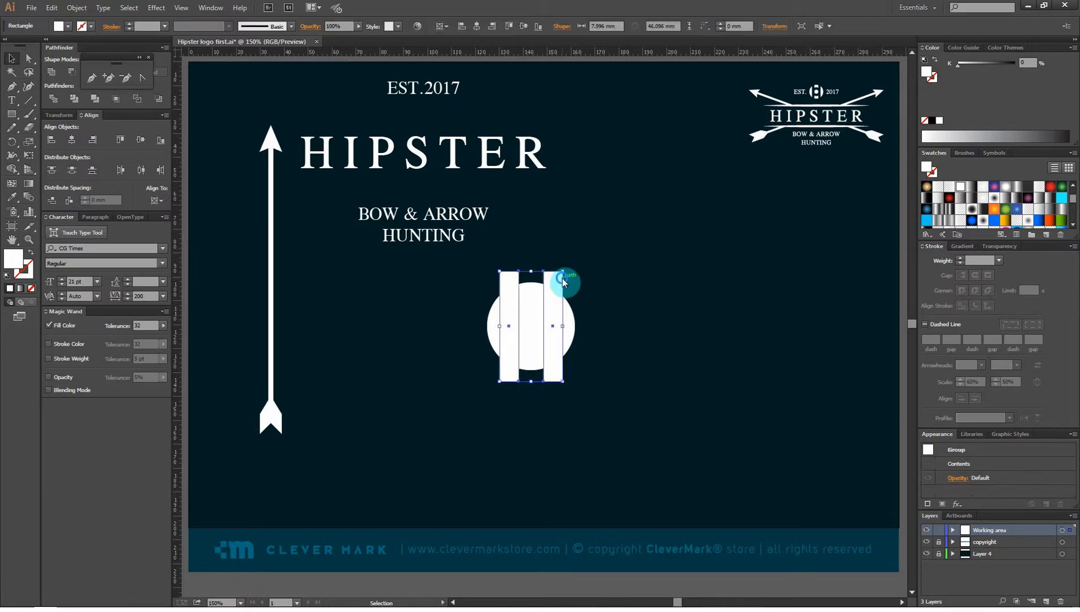
{"action": "right_click", "coordinate": [563, 282]}
{"action": "left_click", "coordinate": [594, 343]}
{"action": "left_click_drag", "start_coordinate": [553, 283], "coordinate": [653, 335]}
{"action": "left_click_drag", "start_coordinate": [634, 337], "coordinate": [571, 342]}
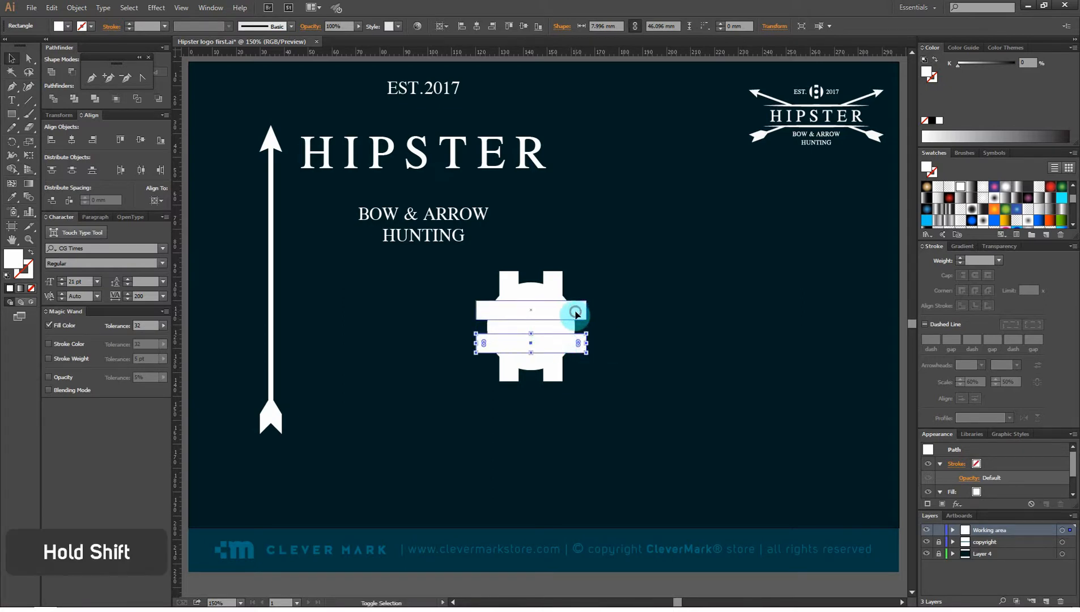
Group the two horizontal bars and center them on the circle, using the circle as the key object
{"action": "left_click", "coordinate": [575, 313], "text": "shift"}
{"action": "right_click", "coordinate": [575, 311]}
{"action": "left_click", "coordinate": [535, 297], "text": "shift"}
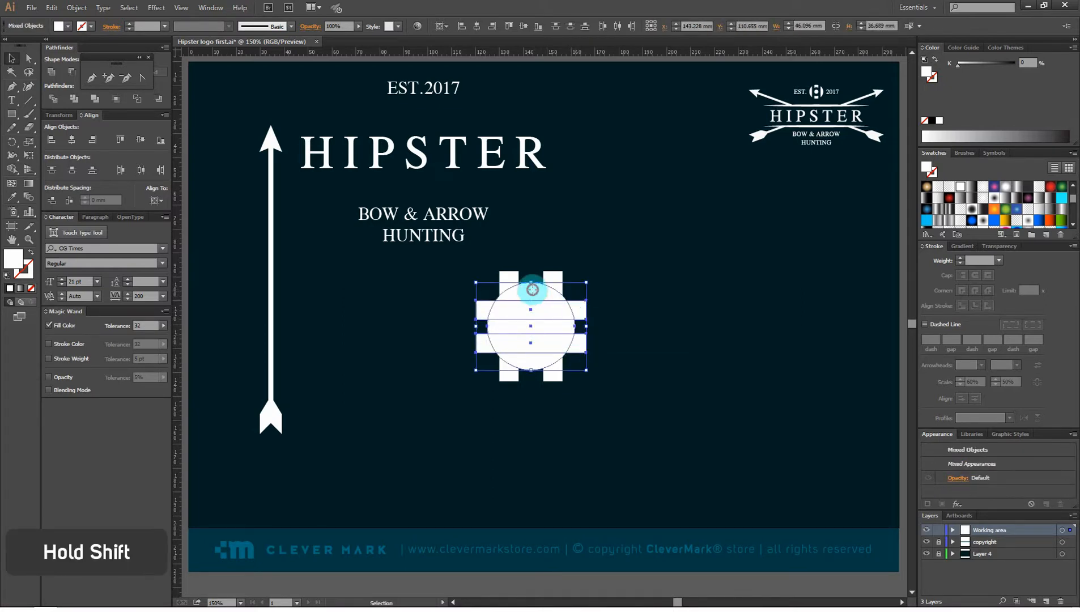
{"action": "left_click", "coordinate": [532, 290]}
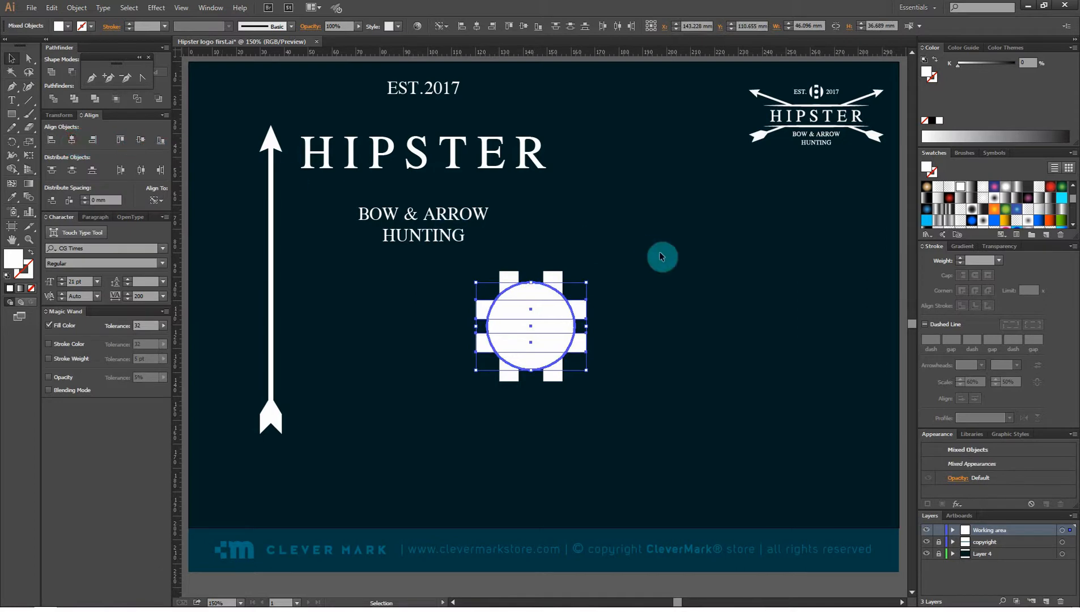
Shorten the grouped horizontal bars symmetrically so their ends lie within the outer edges of the vertical bars
{"action": "left_click_drag", "start_coordinate": [606, 268], "coordinate": [577, 300]}
{"action": "left_click_drag", "start_coordinate": [491, 416], "coordinate": [477, 414]}
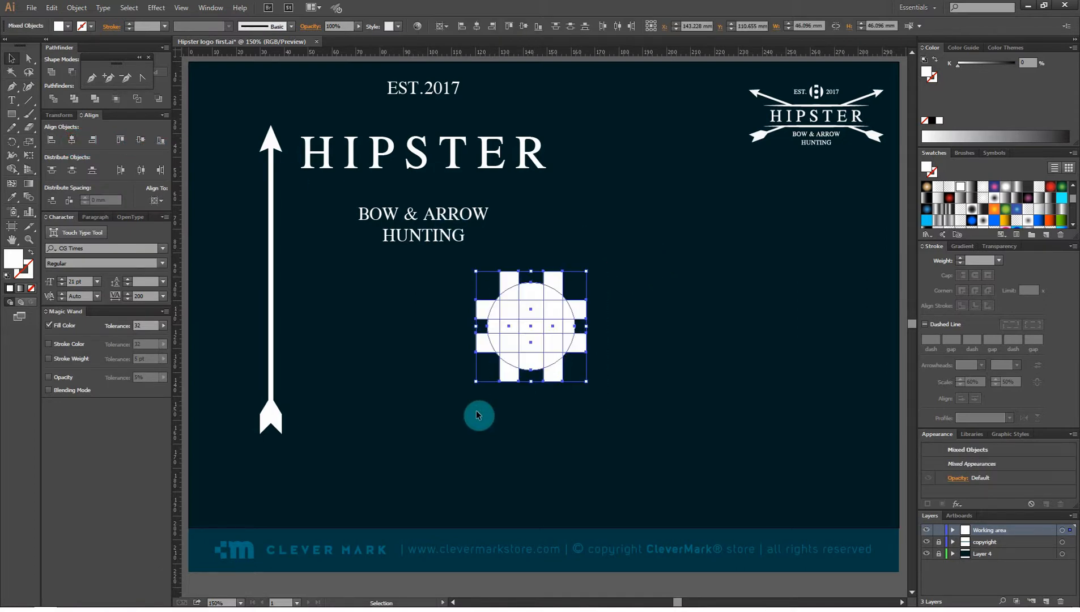
{"action": "left_click", "coordinate": [478, 329]}
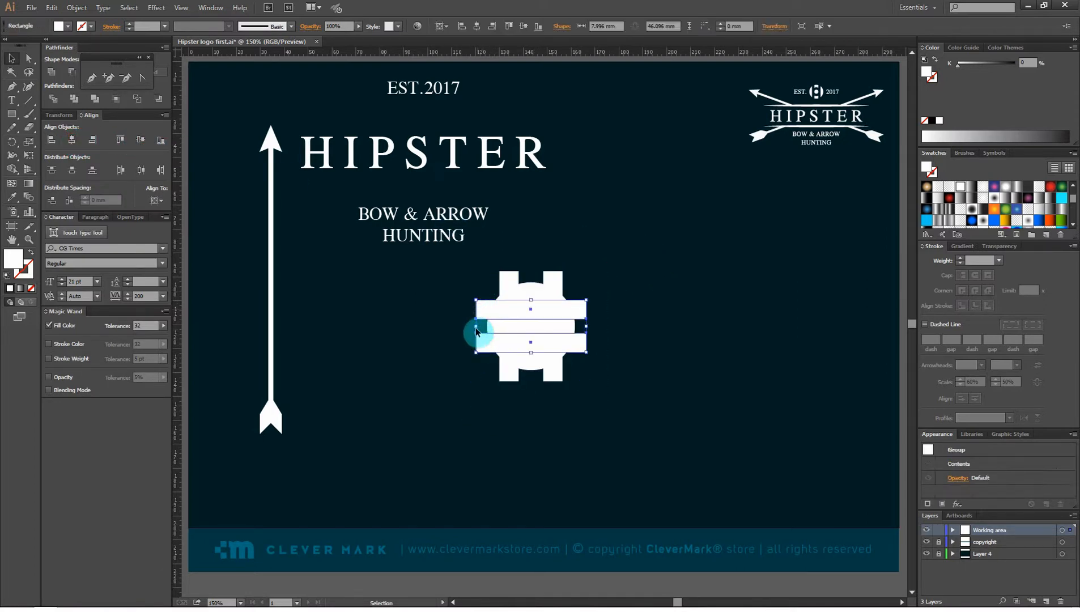
{"action": "left_click_drag", "start_coordinate": [477, 327], "coordinate": [506, 337]}
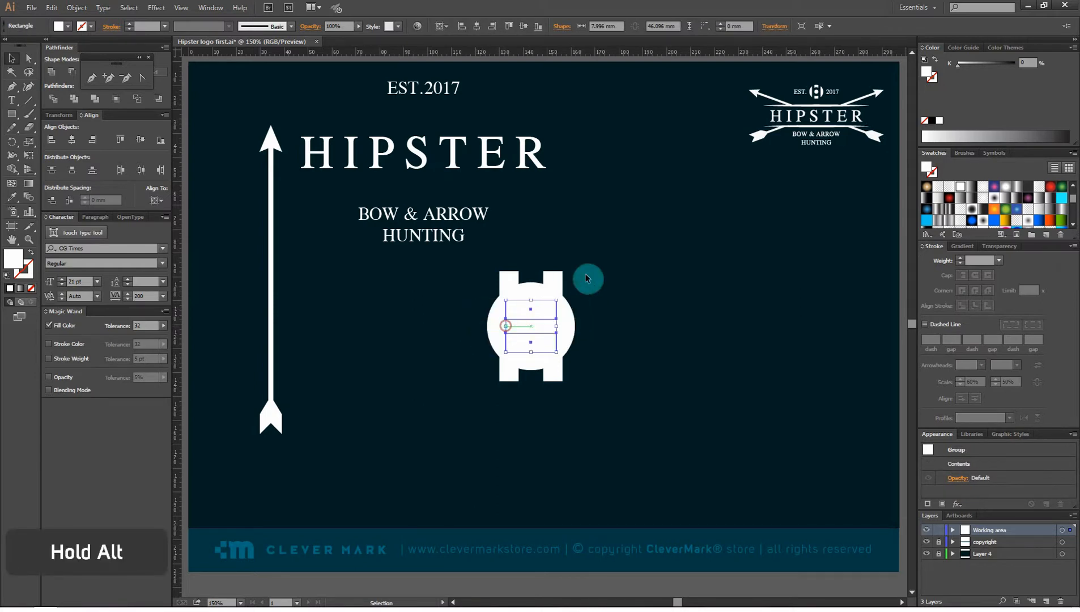
Apply the Trim pathfinder to the circle and all the bars, then ungroup the resulting pieces
{"action": "left_click_drag", "start_coordinate": [490, 433], "coordinate": [491, 434]}
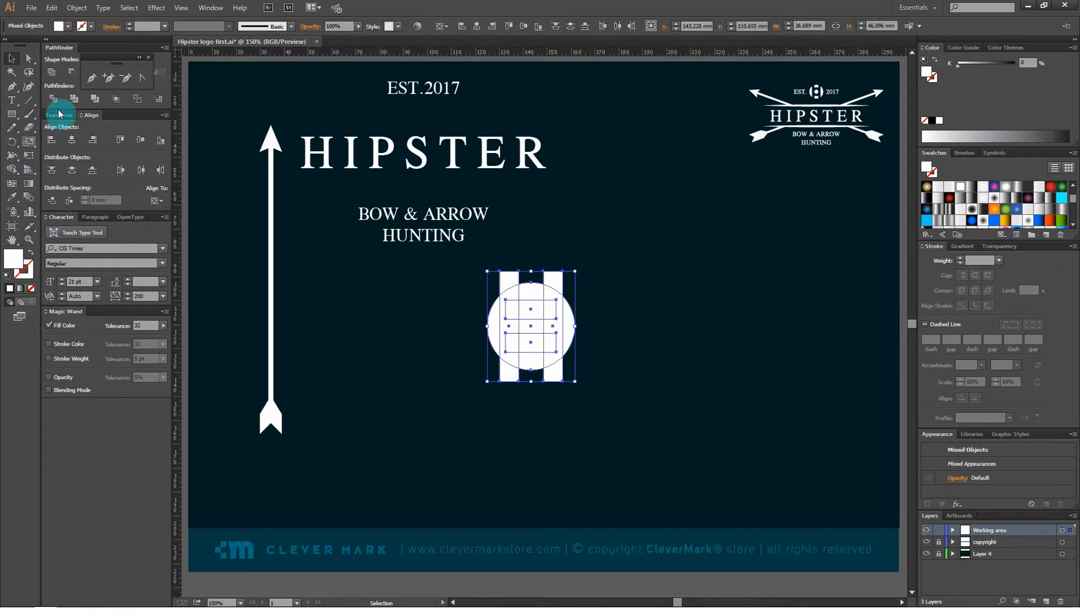
{"action": "left_click", "coordinate": [72, 102]}
{"action": "right_click", "coordinate": [558, 313]}
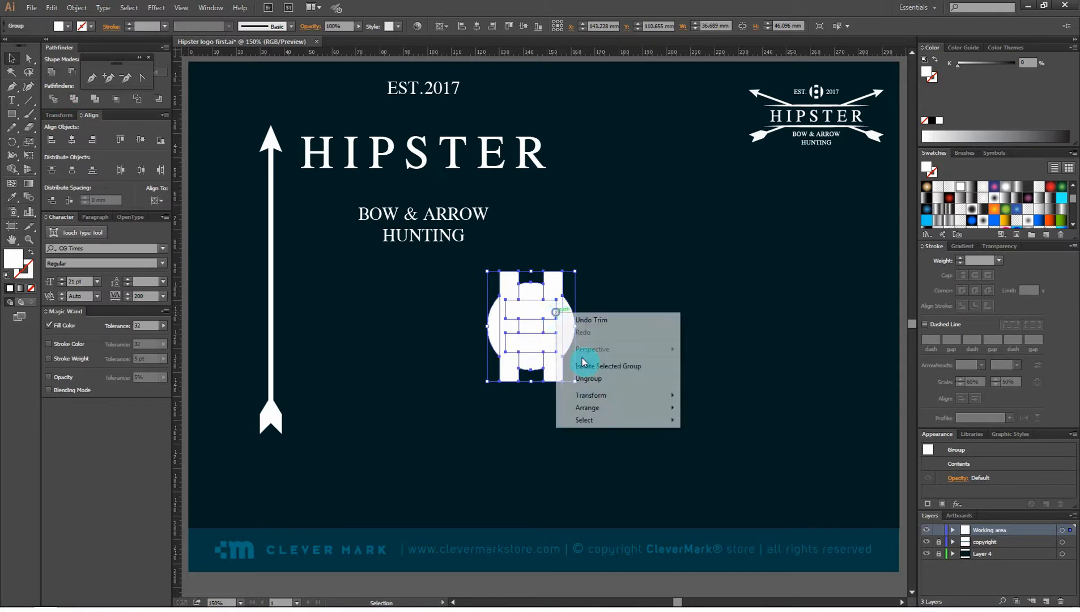
{"action": "left_click", "coordinate": [578, 378]}
Delete the trimmed bar pieces, keeping only the circle's two side segments and its upper, middle and lower blocks
{"action": "left_click", "coordinate": [492, 329], "text": "shift"}
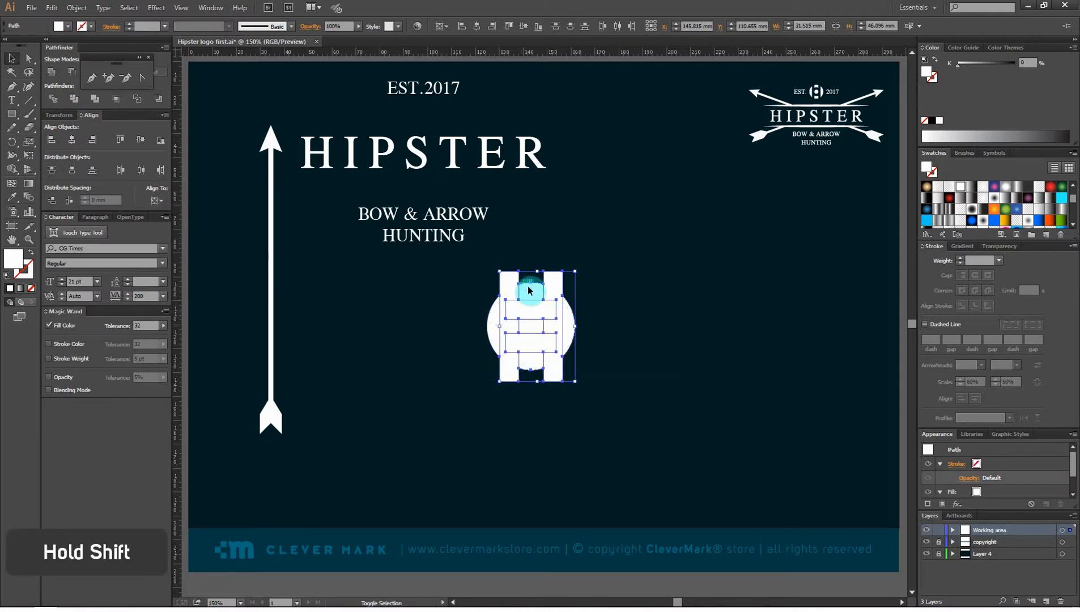
{"action": "left_click", "coordinate": [572, 309], "text": "shift"}
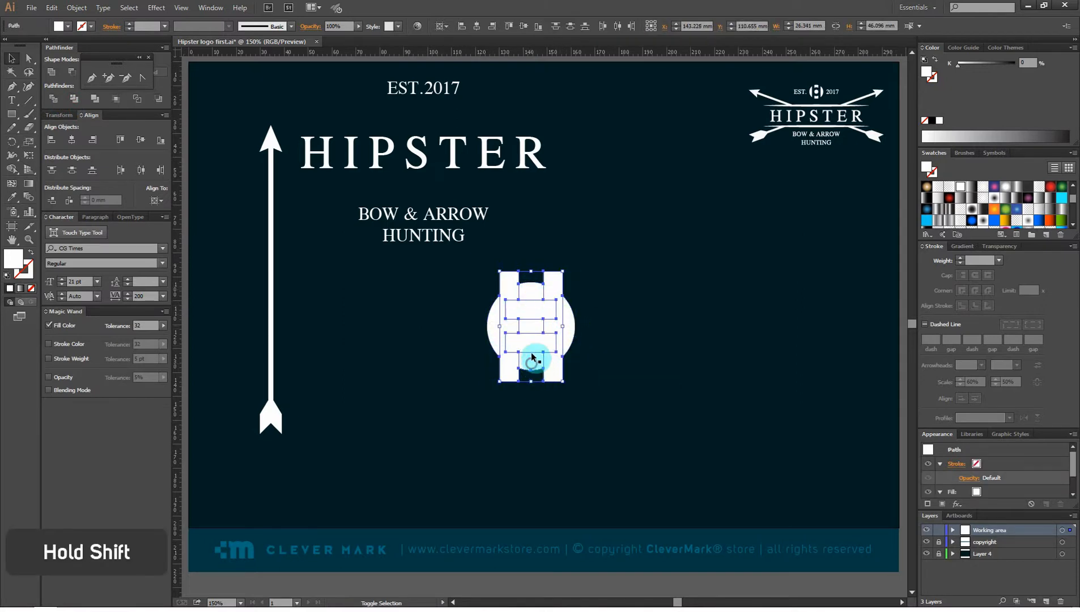
{"action": "key", "text": "Delete"}
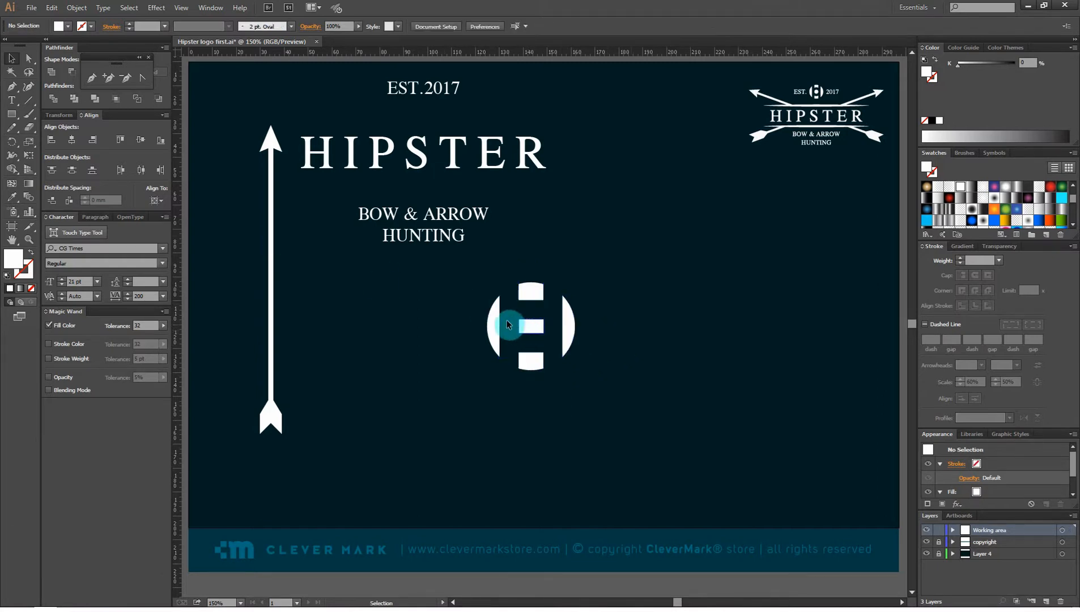
Draw a circle about 10 mm in diameter at the emblem's center and delete the rectangular middle block behind it
{"action": "left_click_drag", "start_coordinate": [11, 113], "coordinate": [44, 140]}
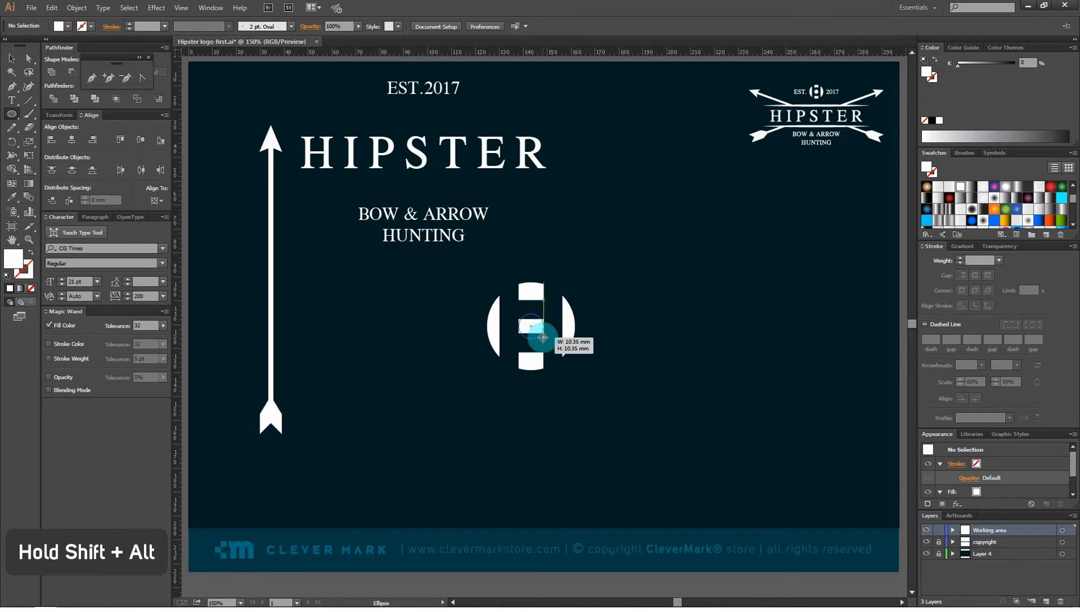
{"action": "left_click_drag", "start_coordinate": [542, 338], "coordinate": [543, 338]}
{"action": "left_click", "coordinate": [12, 57]}
{"action": "left_click", "coordinate": [482, 321]}
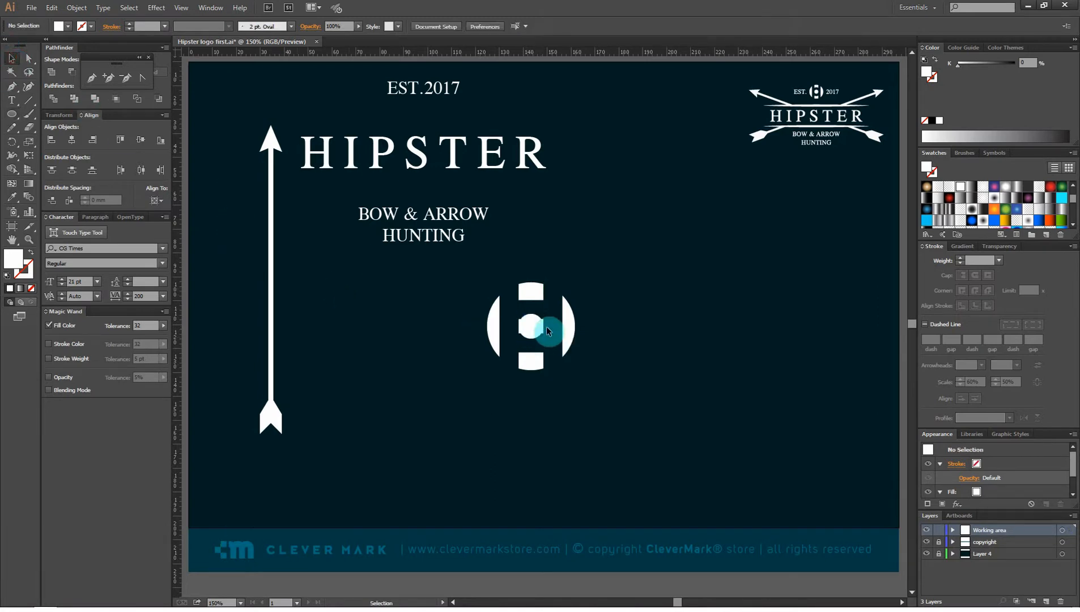
{"action": "left_click", "coordinate": [543, 321]}
{"action": "key", "text": "Delete"}
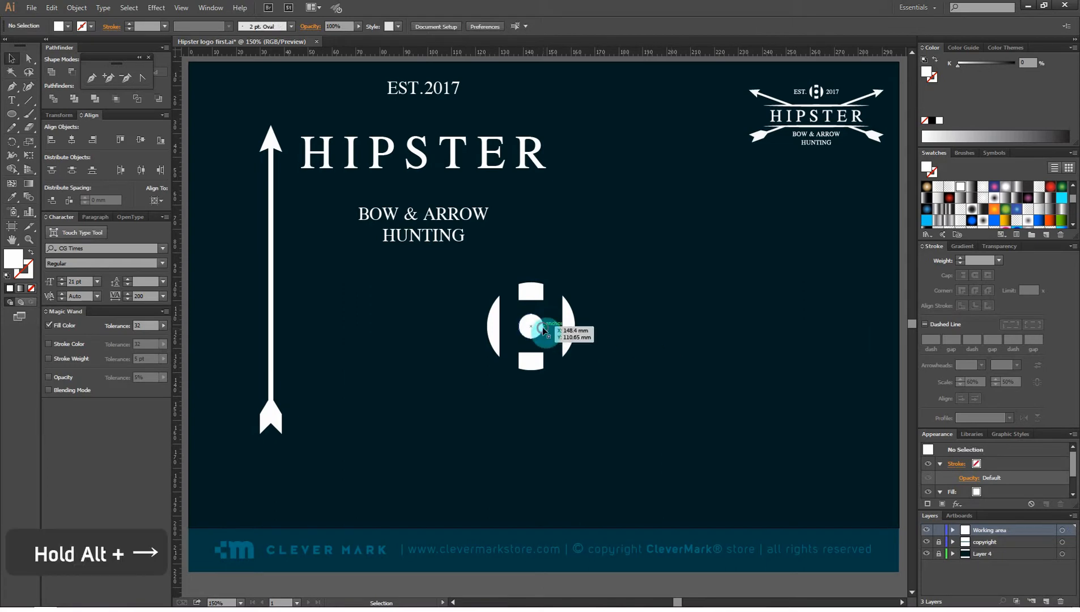
Nudge the emblem's inner circle left to center it, enlarge it about its center to about 26 mm in diameter, and bring it to the front
{"action": "left_click", "coordinate": [543, 329]}
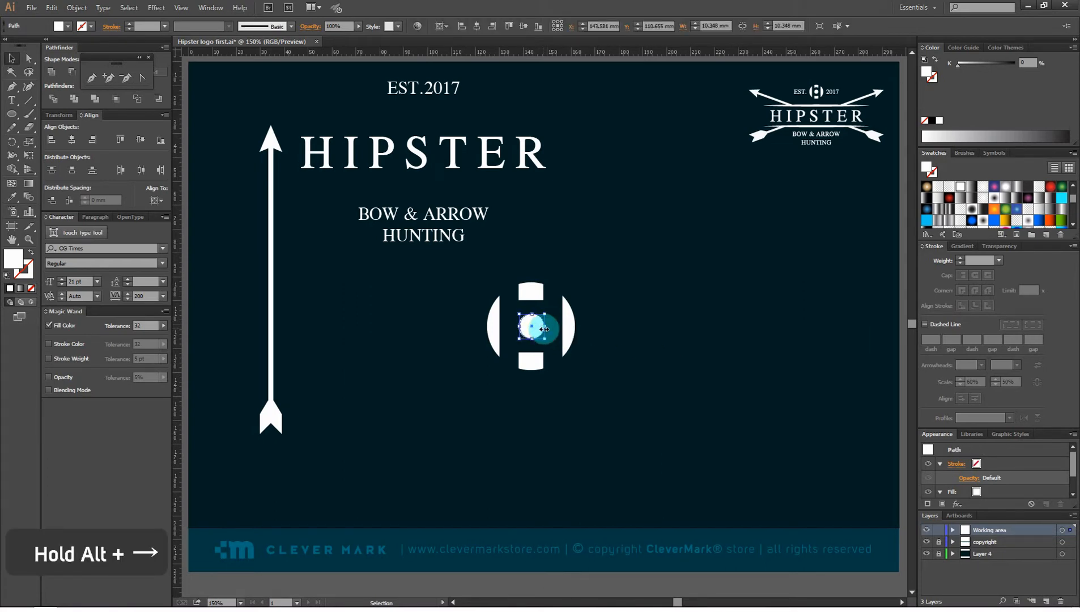
{"action": "key", "text": "Left"}
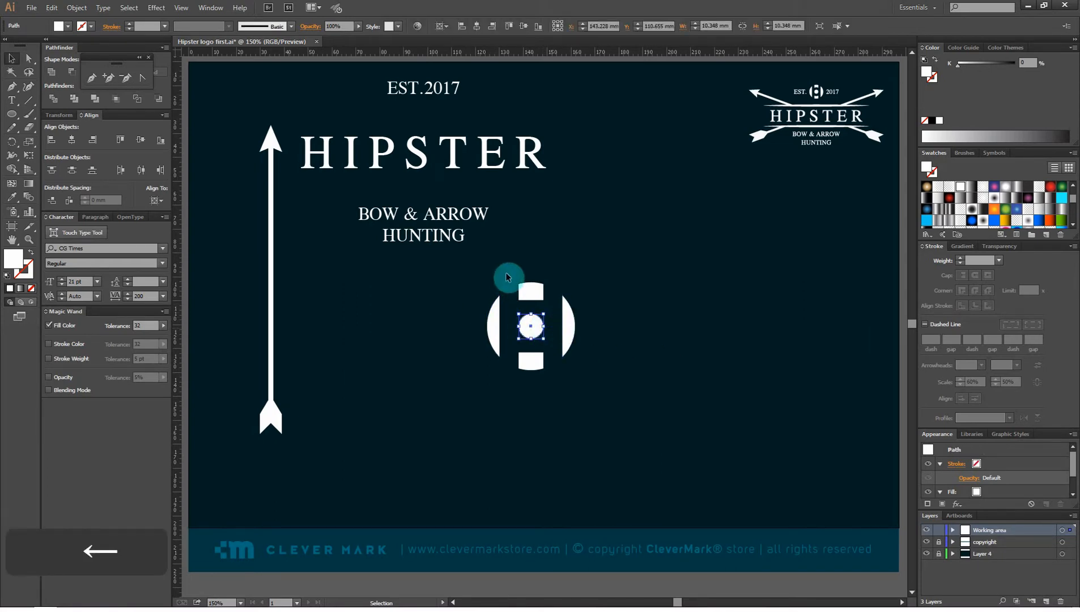
{"action": "left_click_drag", "start_coordinate": [522, 313], "coordinate": [499, 282]}
{"action": "right_click", "coordinate": [543, 314]}
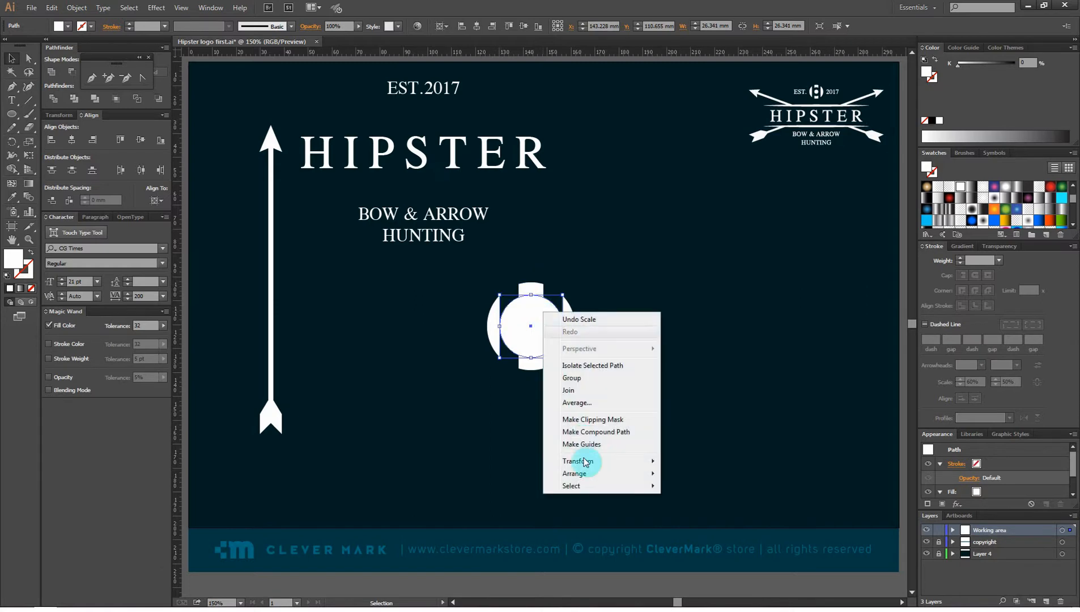
{"action": "mouse_move", "coordinate": [586, 478]}
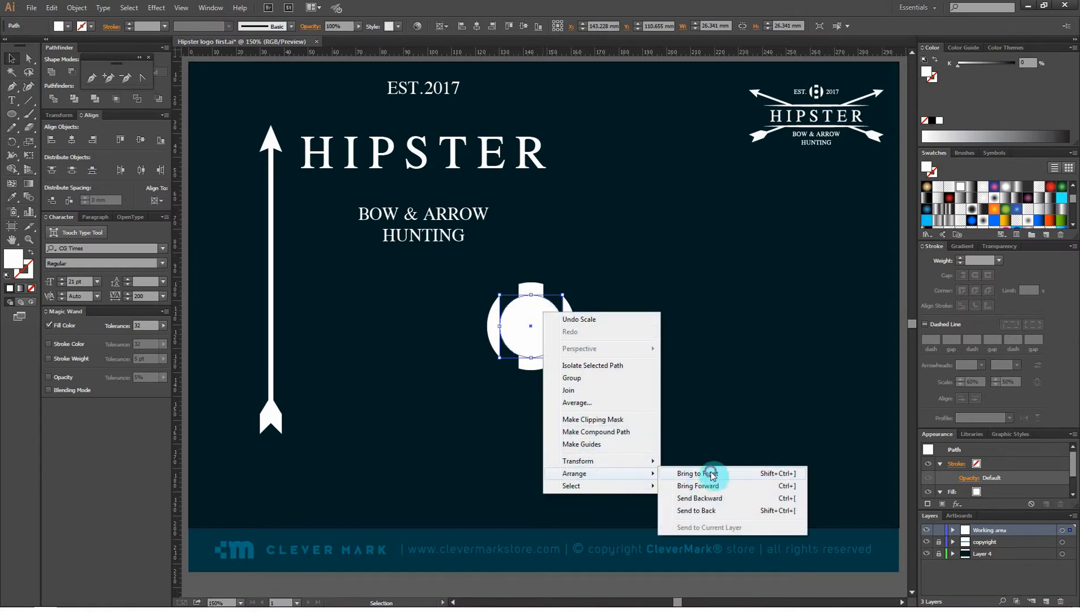
{"action": "left_click", "coordinate": [712, 475]}
Trim the emblem's upper and lower blocks against the large inner circle and delete that circle from the ungrouped pieces
{"action": "left_click", "coordinate": [535, 289], "text": "shift"}
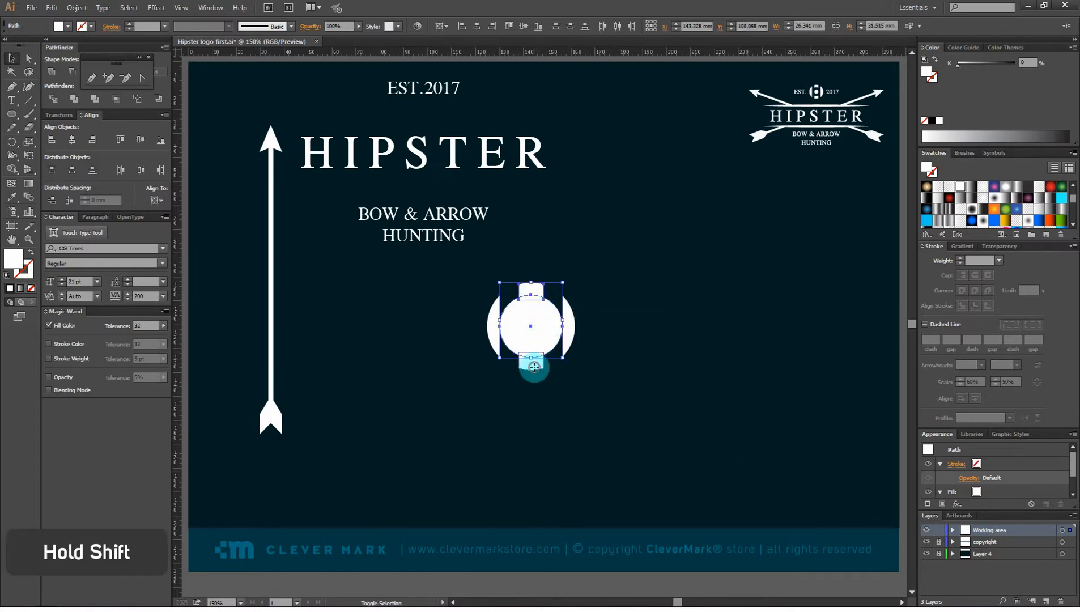
{"action": "left_click", "coordinate": [79, 102]}
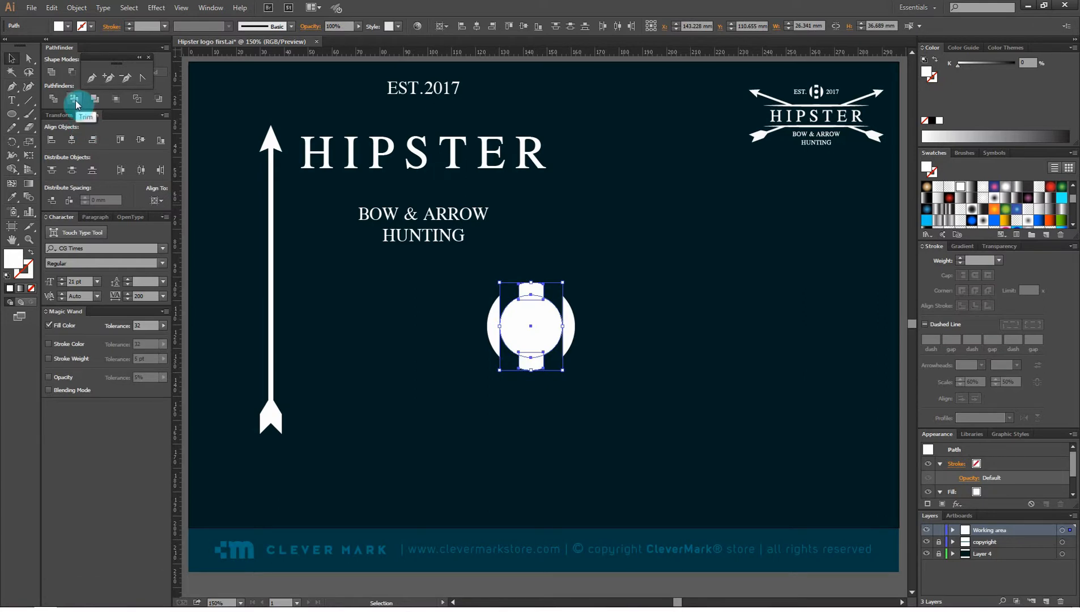
{"action": "left_click", "coordinate": [558, 318]}
{"action": "right_click", "coordinate": [543, 324]}
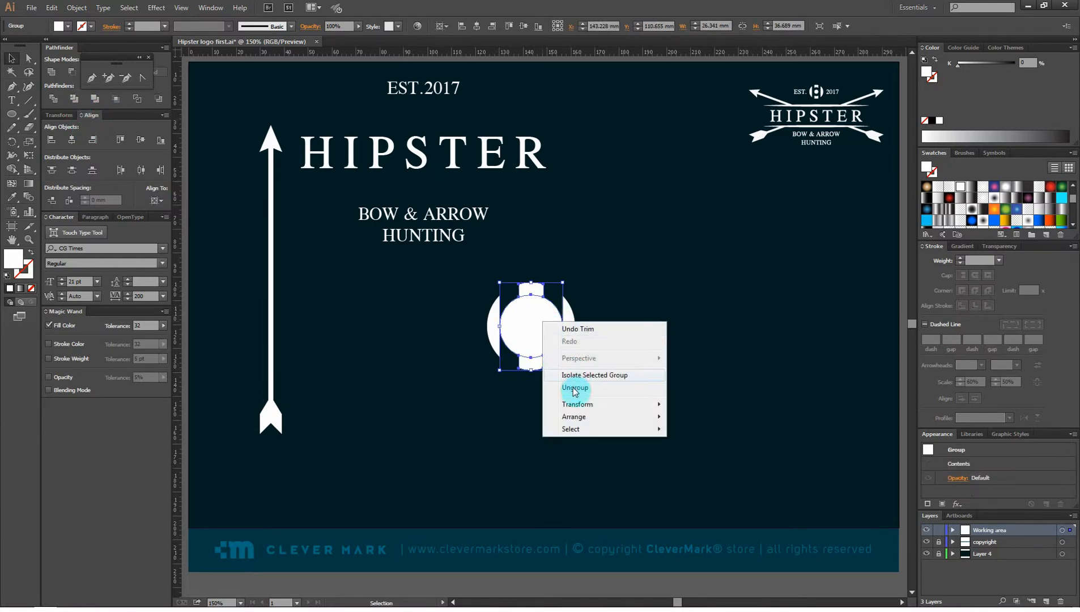
{"action": "left_click", "coordinate": [561, 381]}
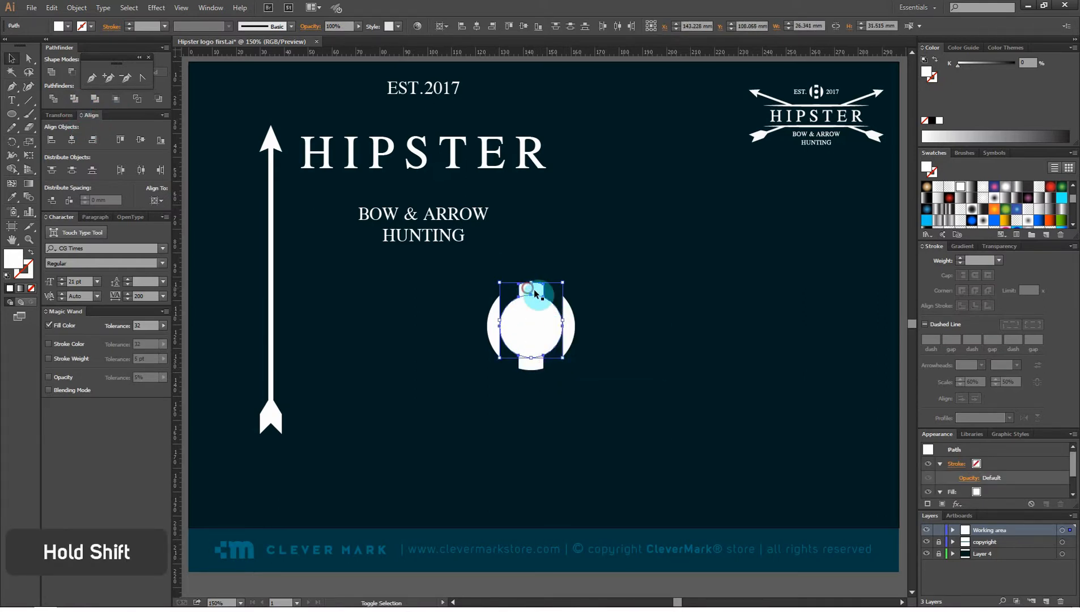
{"action": "key", "text": "Delete"}
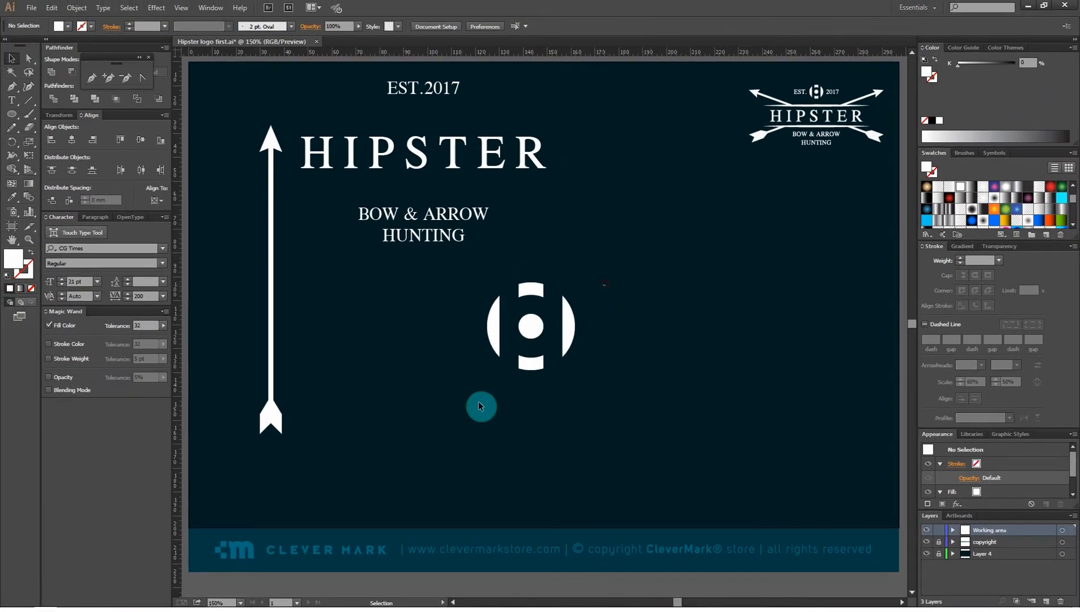
Group all the emblem pieces, shrink the group proportionally to about 22 mm across, and place it beside the lower half of the arrow shaft
{"action": "left_click_drag", "start_coordinate": [602, 284], "coordinate": [466, 413]}
{"action": "right_click", "coordinate": [543, 326]}
{"action": "left_click", "coordinate": [573, 380]}
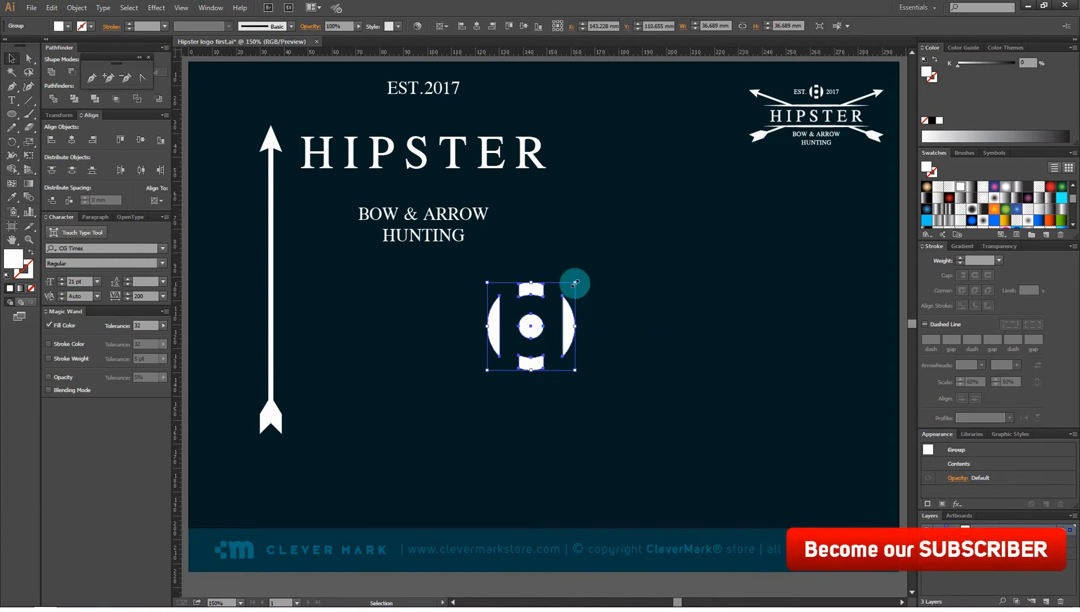
{"action": "left_click_drag", "start_coordinate": [574, 282], "coordinate": [557, 278]}
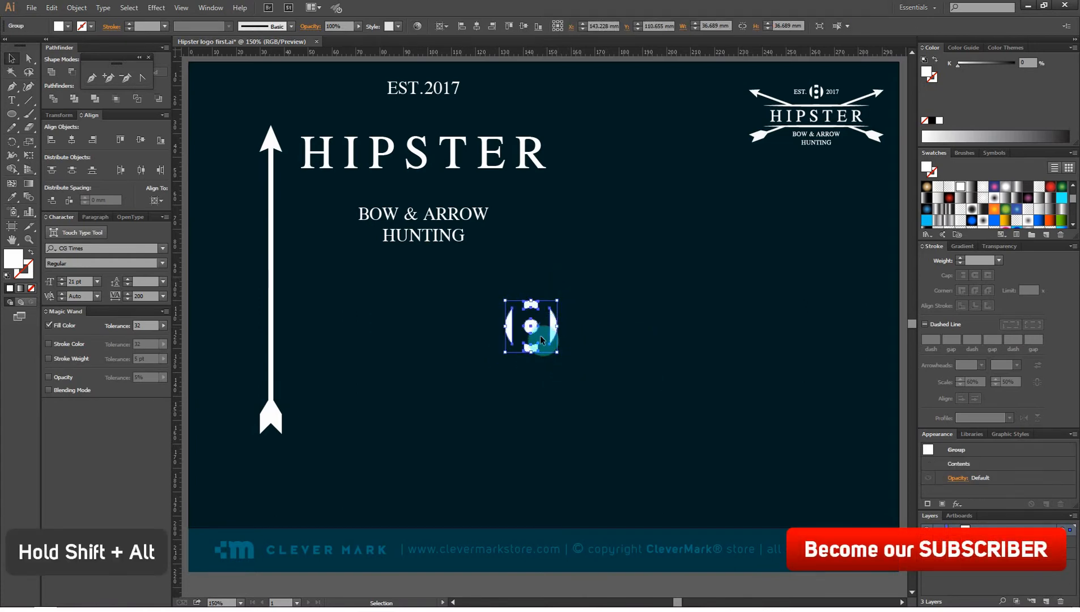
{"action": "left_click_drag", "start_coordinate": [530, 330], "coordinate": [520, 308]}
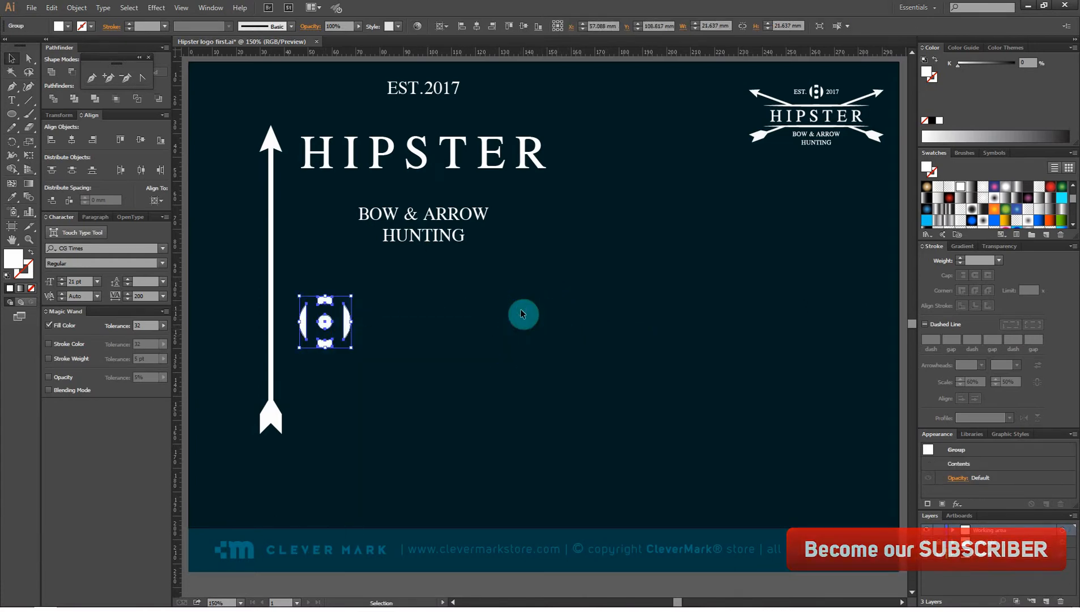
{"action": "left_click", "coordinate": [521, 313]}
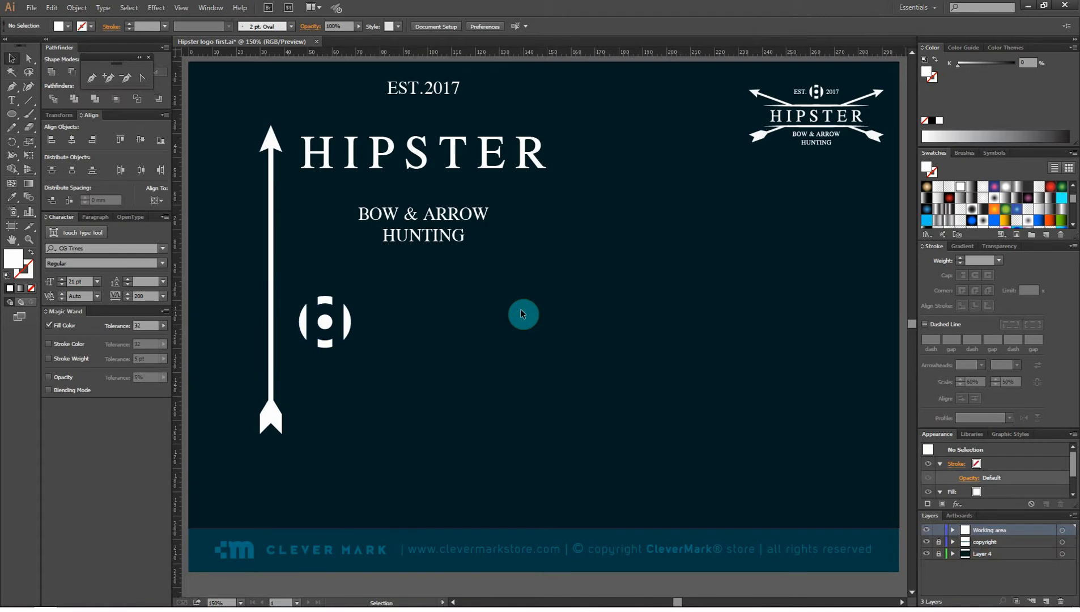
Expand the vertical arrow's appearance, fill and stroke, and unite the resulting shapes into one path
{"action": "left_click", "coordinate": [270, 231]}
{"action": "left_click", "coordinate": [77, 8]}
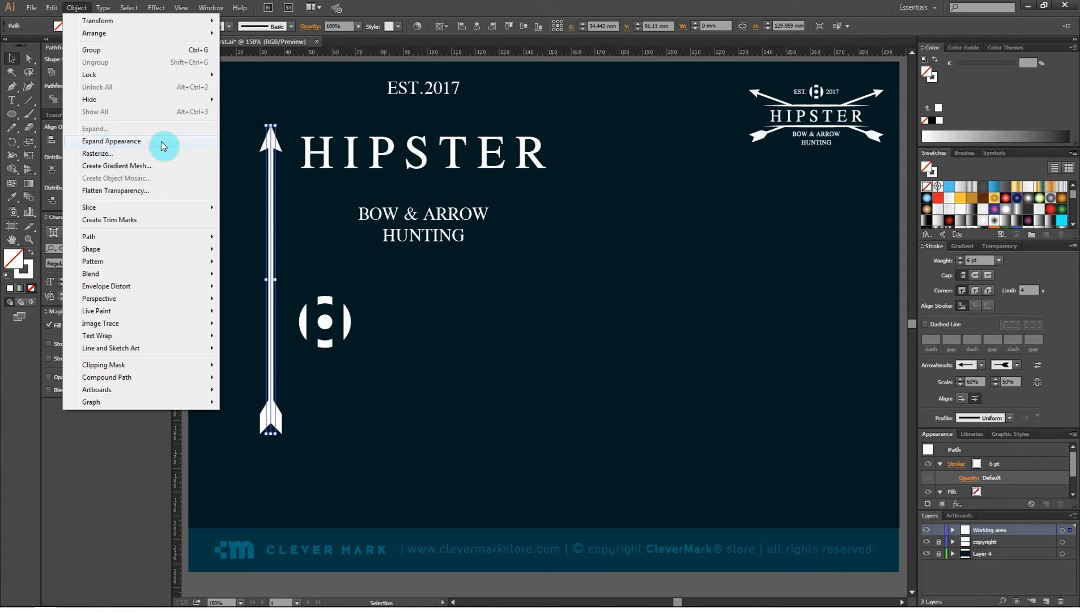
{"action": "left_click", "coordinate": [111, 141]}
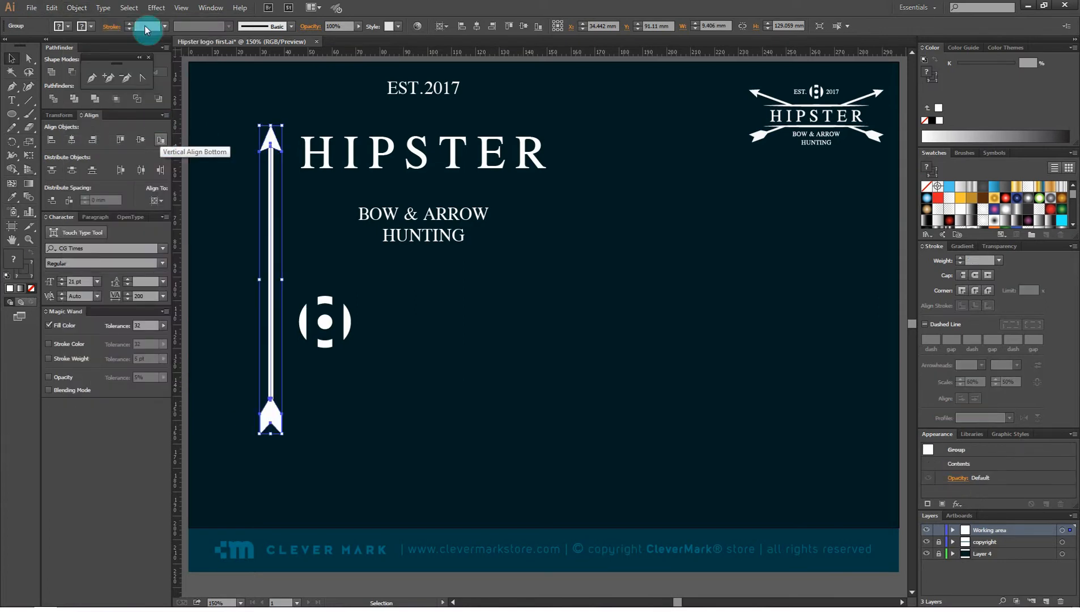
{"action": "left_click", "coordinate": [76, 8]}
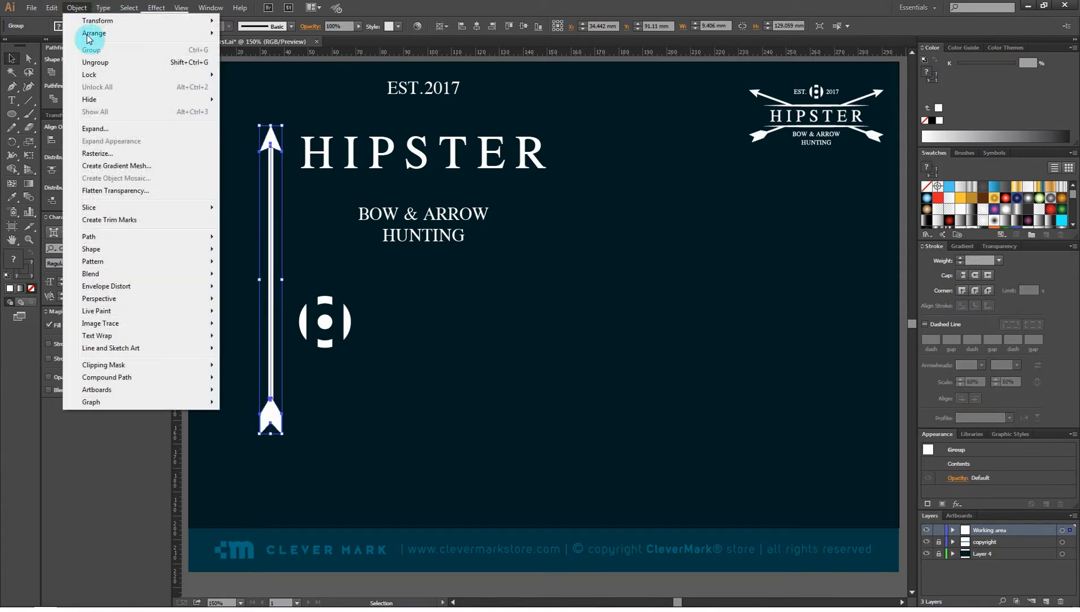
{"action": "left_click", "coordinate": [96, 129]}
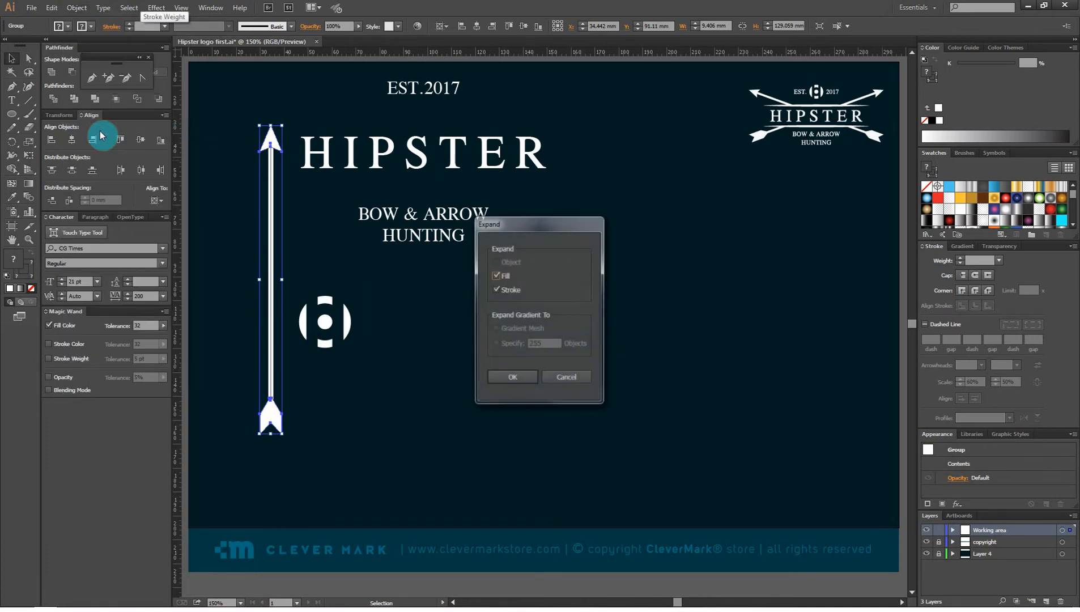
{"action": "left_click", "coordinate": [506, 380]}
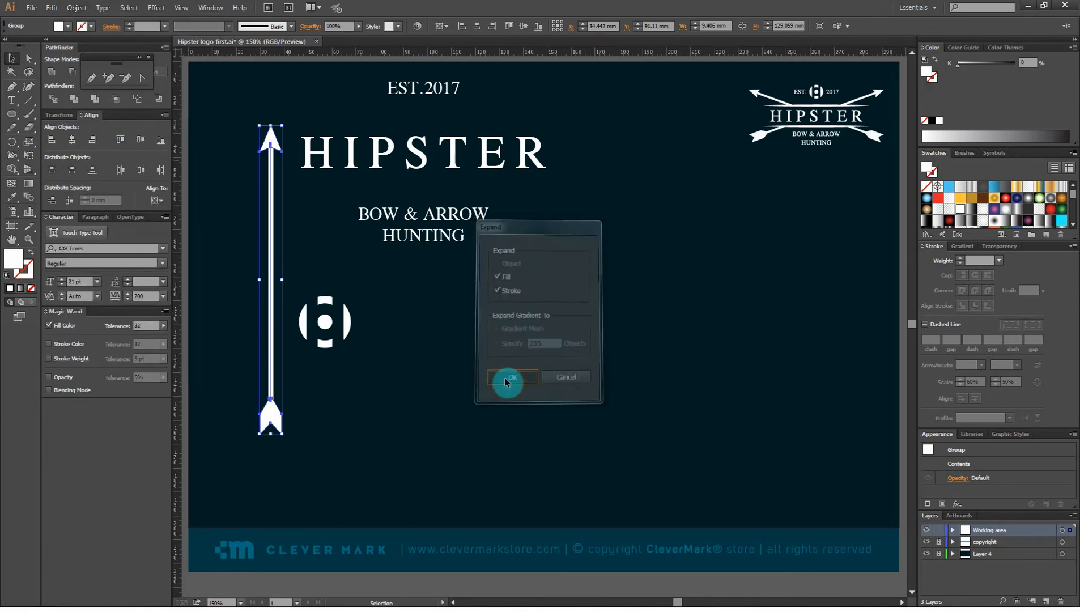
{"action": "left_click", "coordinate": [50, 73]}
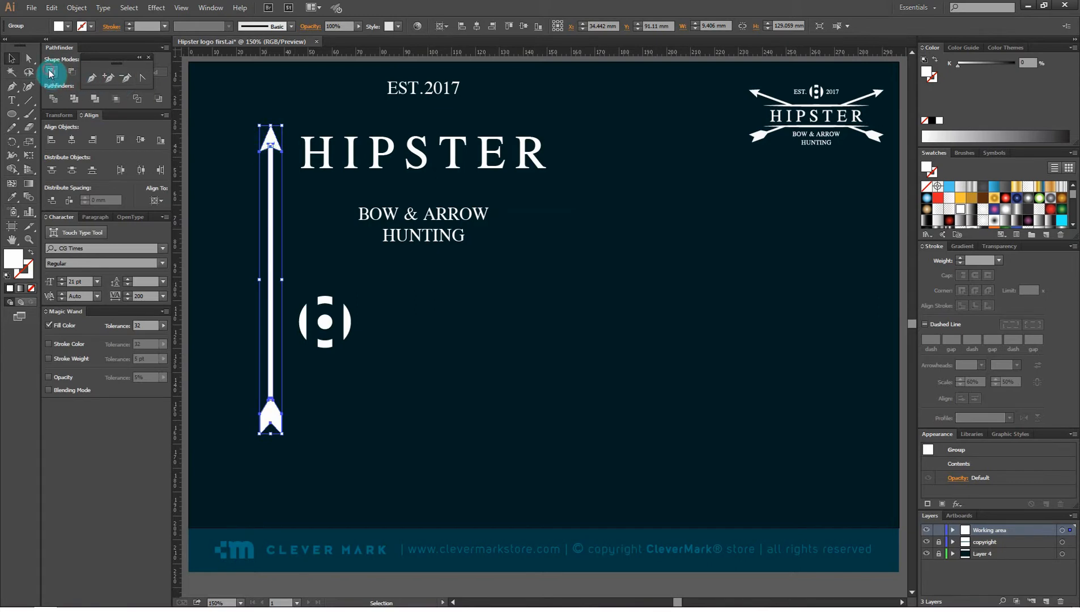
Lengthen the arrow's tail by moving its lowest anchor points straight down, making the arrow about 134 mm long
{"action": "left_click", "coordinate": [30, 59]}
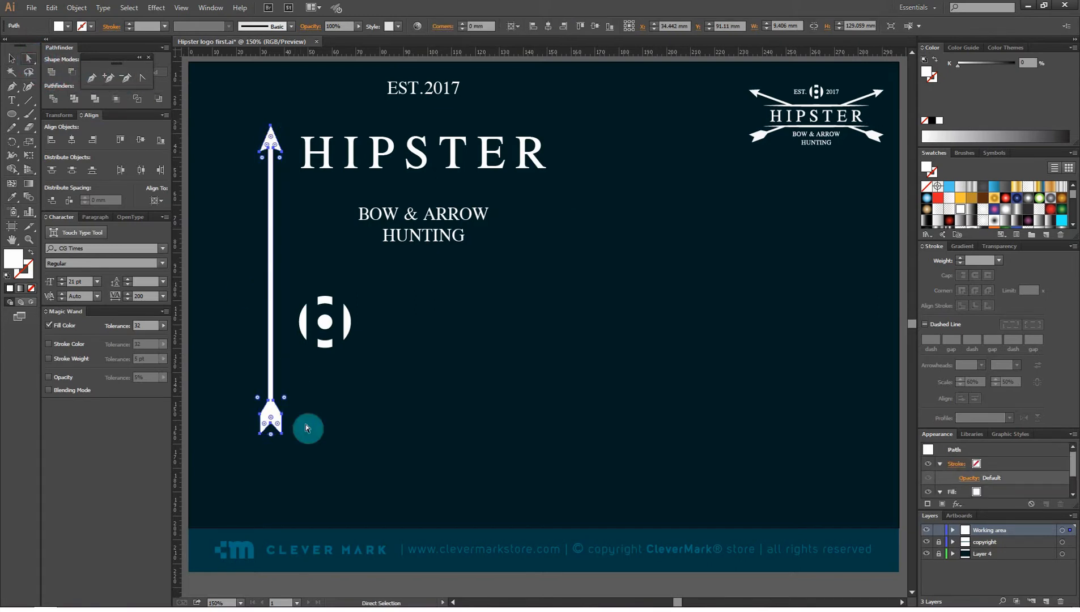
{"action": "left_click", "coordinate": [306, 433]}
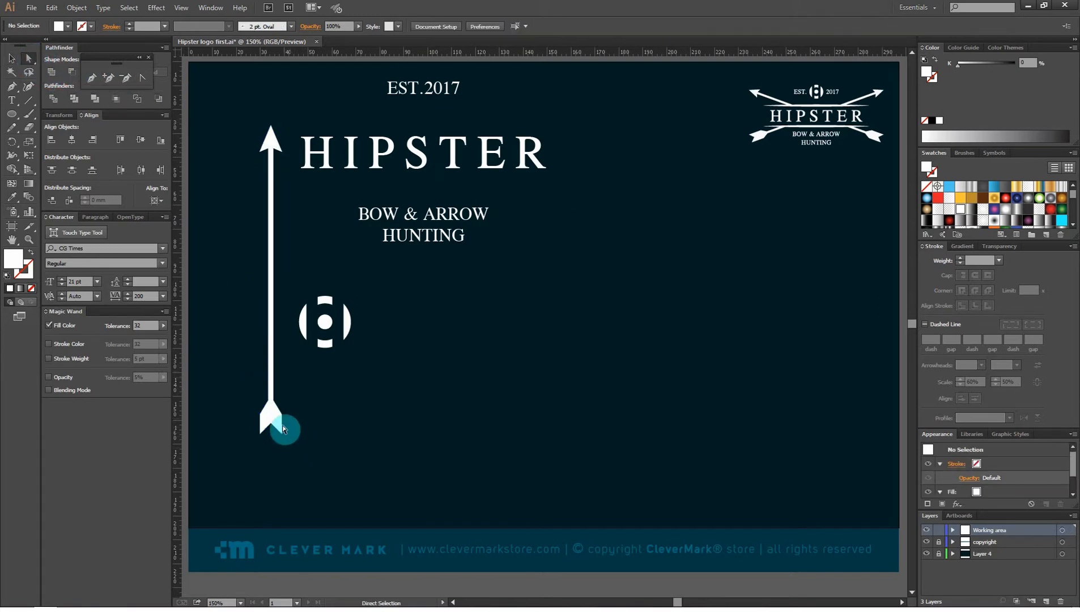
{"action": "left_click", "coordinate": [289, 426]}
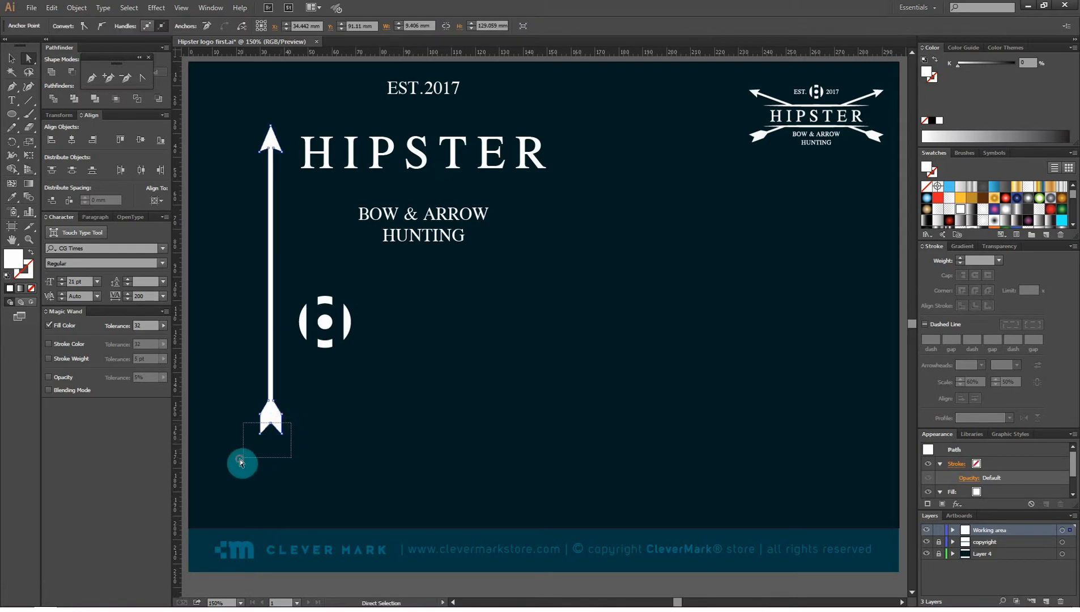
{"action": "left_click_drag", "start_coordinate": [239, 459], "coordinate": [244, 465]}
{"action": "left_click_drag", "start_coordinate": [282, 434], "coordinate": [281, 442]}
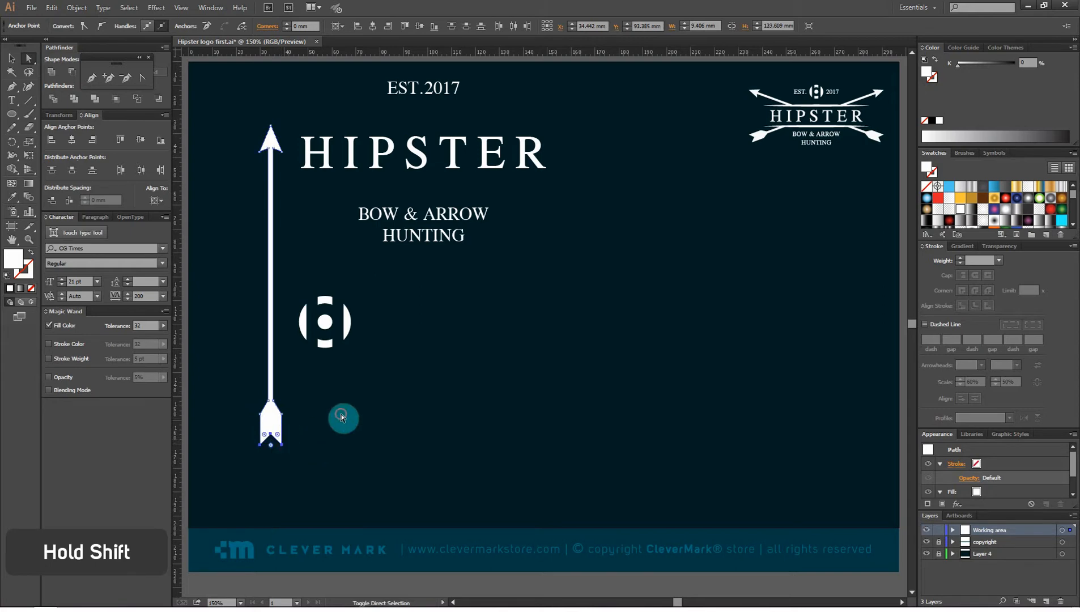
{"action": "left_click", "coordinate": [197, 288]}
Rotate the arrow to horizontal, pointing right, below the lettering and move the round emblem beside the BOW & ARROW HUNTING text
{"action": "left_click", "coordinate": [12, 59]}
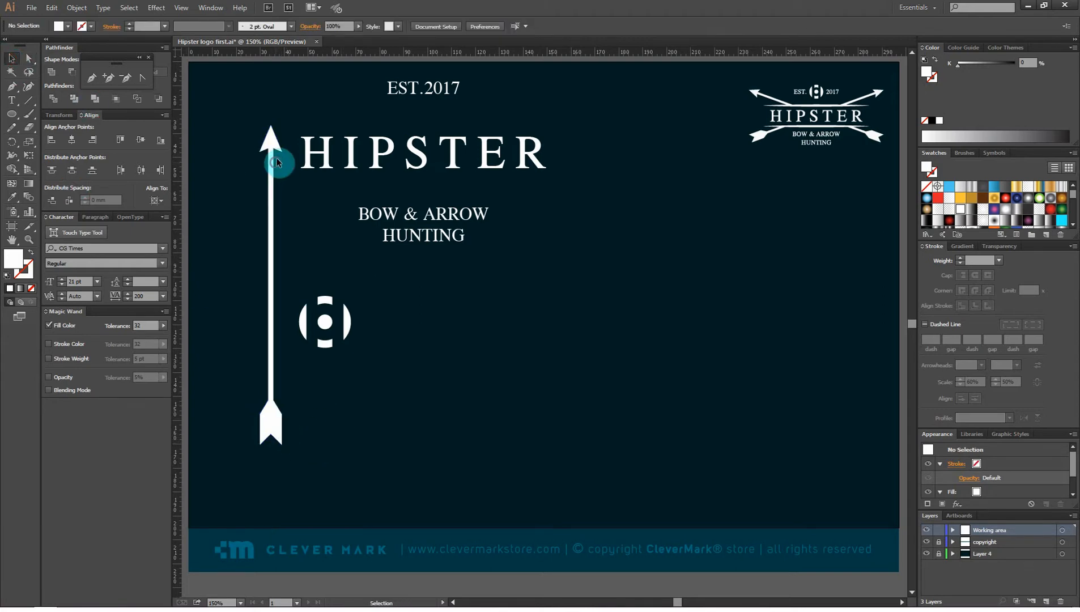
{"action": "left_click", "coordinate": [276, 161]}
{"action": "left_click_drag", "start_coordinate": [285, 119], "coordinate": [409, 291]}
{"action": "left_click_drag", "start_coordinate": [333, 282], "coordinate": [411, 317]}
{"action": "left_click_drag", "start_coordinate": [313, 313], "coordinate": [245, 223]}
{"action": "left_click", "coordinate": [400, 315]}
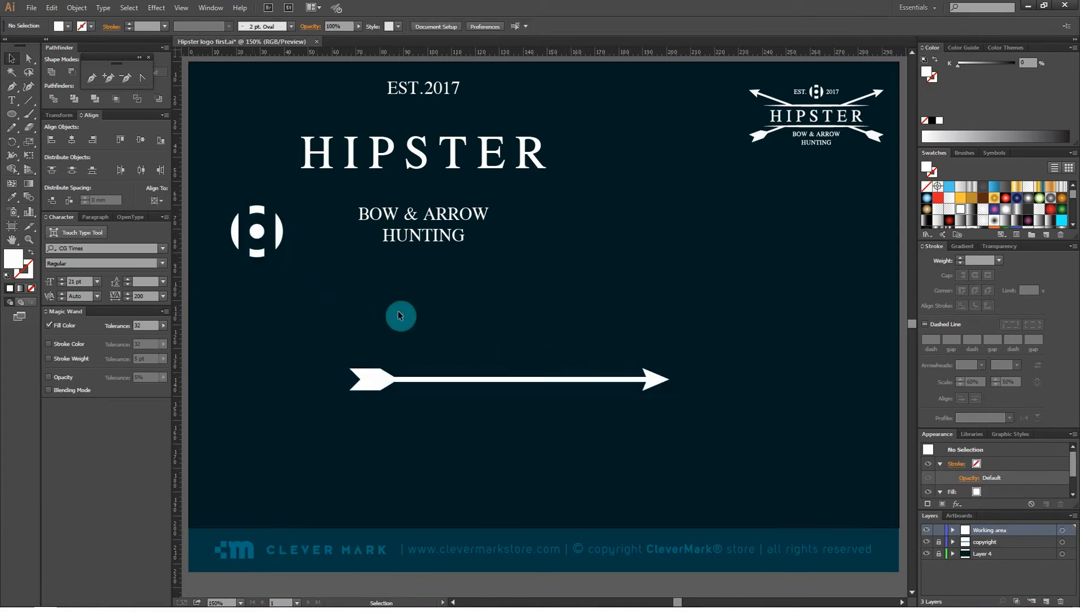
Rotate the horizontal arrow by 20° so its head points up to the right
{"action": "left_click", "coordinate": [388, 384]}
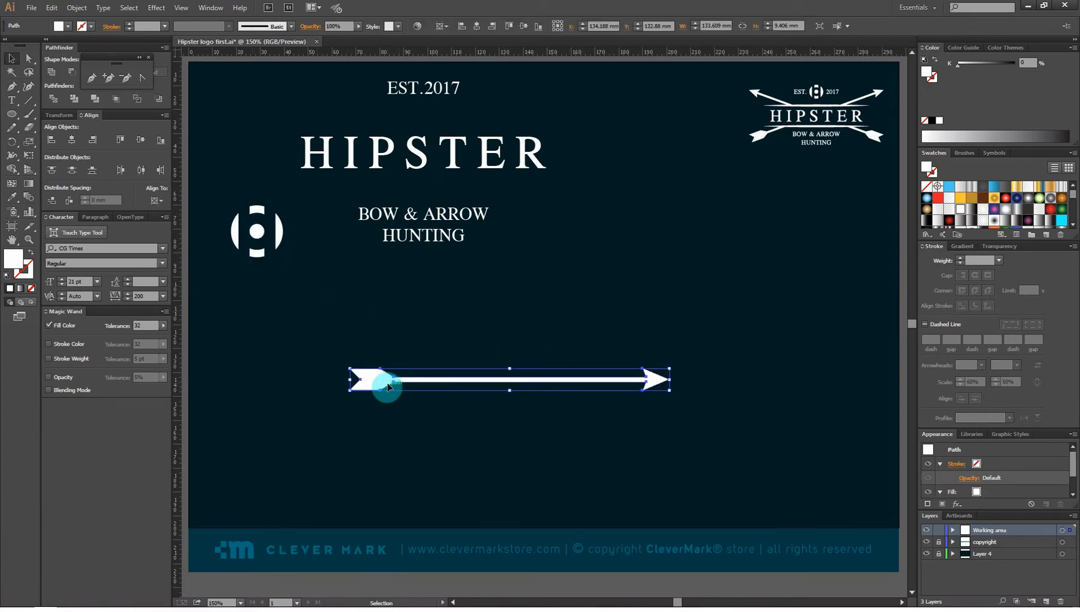
{"action": "right_click", "coordinate": [388, 386]}
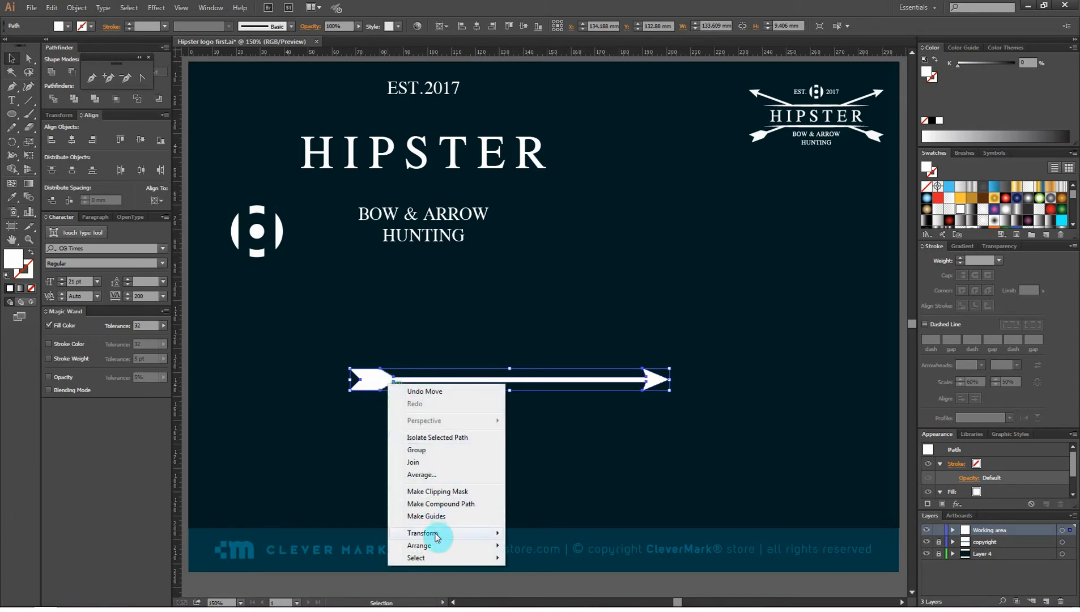
{"action": "mouse_move", "coordinate": [448, 533]}
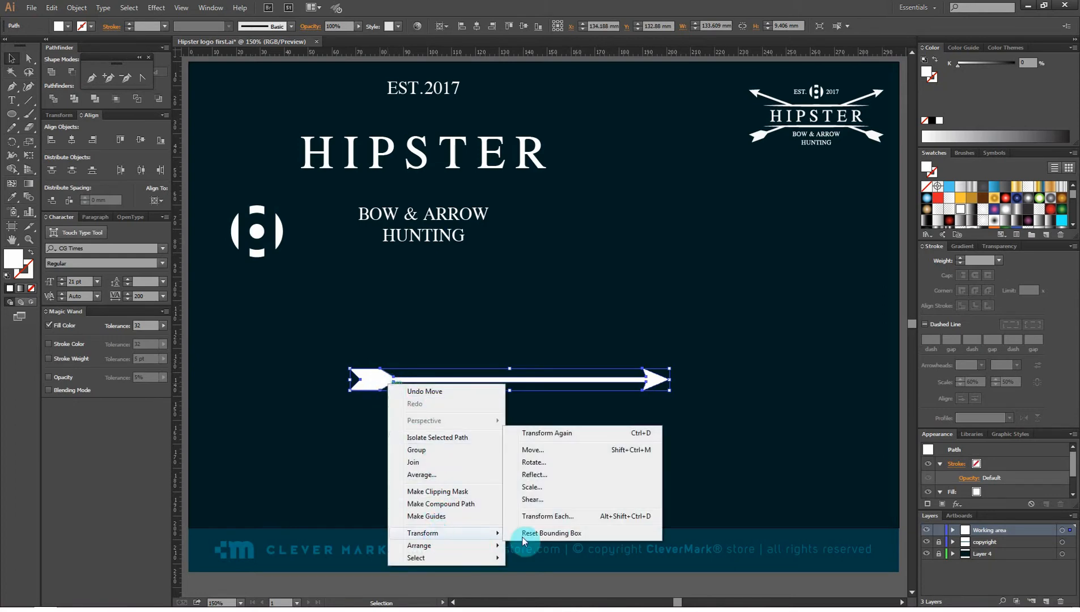
{"action": "left_click", "coordinate": [557, 465]}
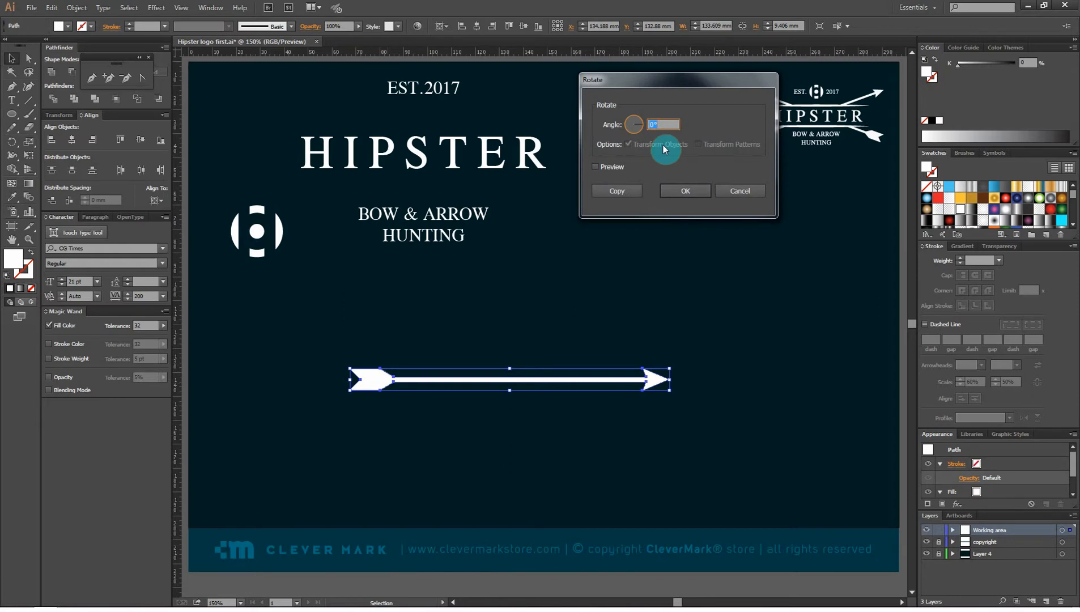
{"action": "type", "text": "20"}
{"action": "left_click", "coordinate": [595, 167]}
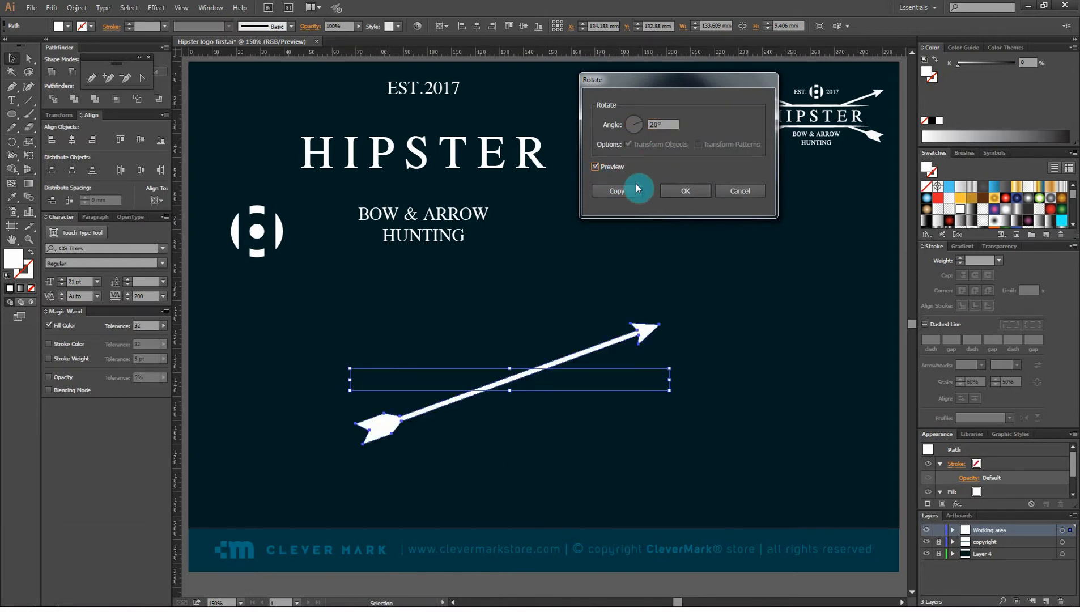
{"action": "left_click", "coordinate": [686, 191]}
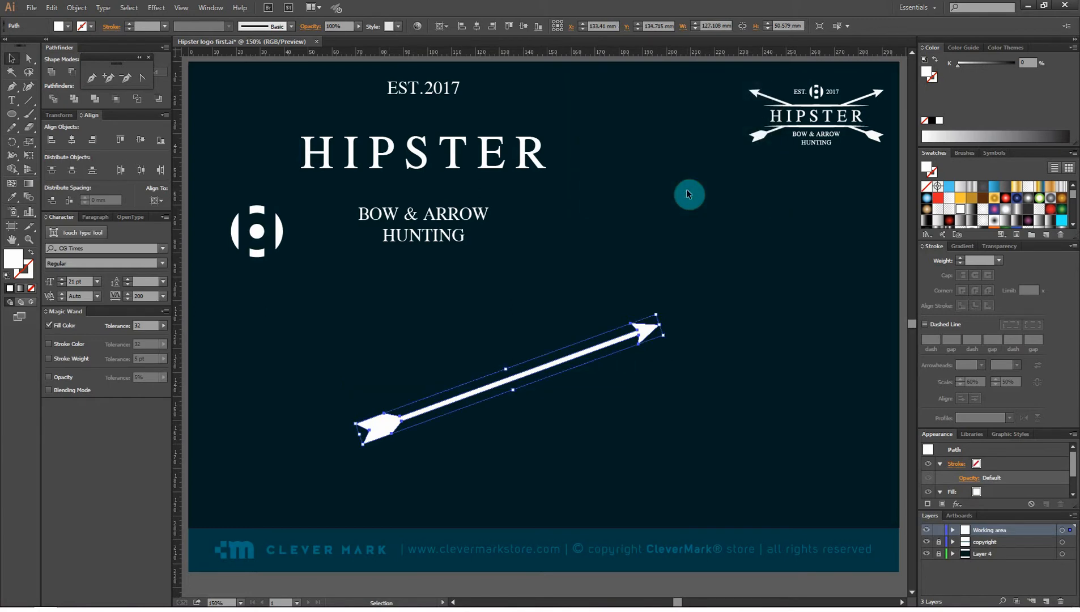
Reflect a copy of the angled arrow across the vertical axis to form a crossed pair of arrows
{"action": "right_click", "coordinate": [535, 373]}
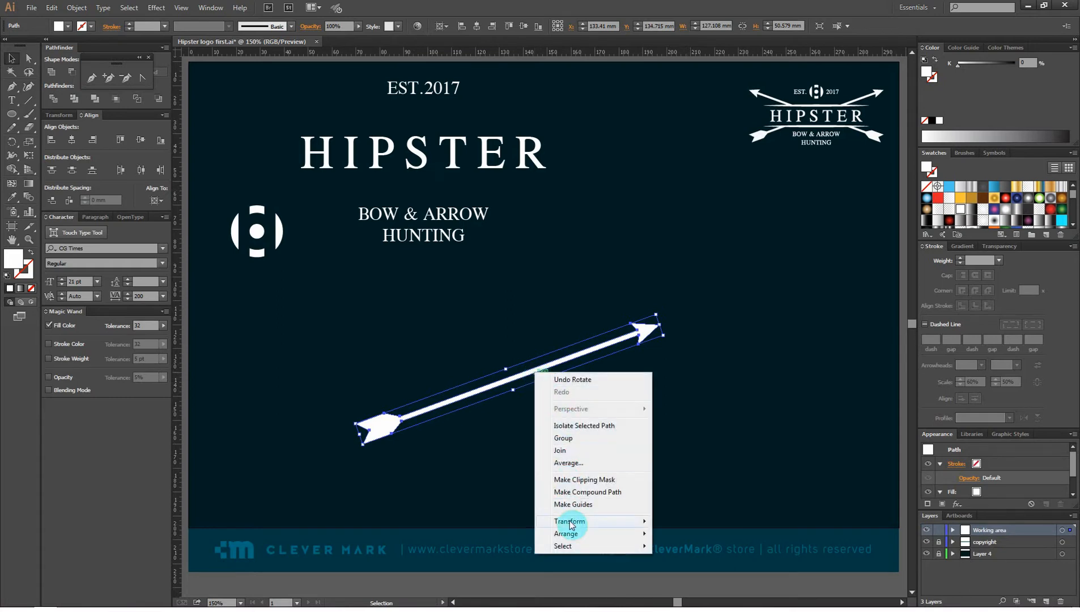
{"action": "mouse_move", "coordinate": [571, 524]}
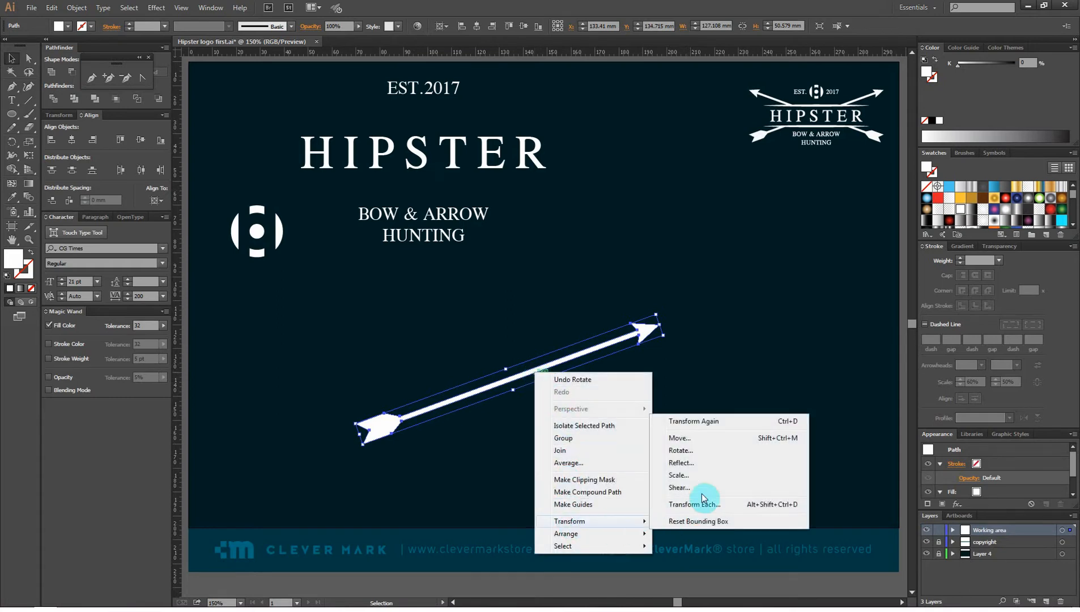
{"action": "left_click", "coordinate": [706, 463]}
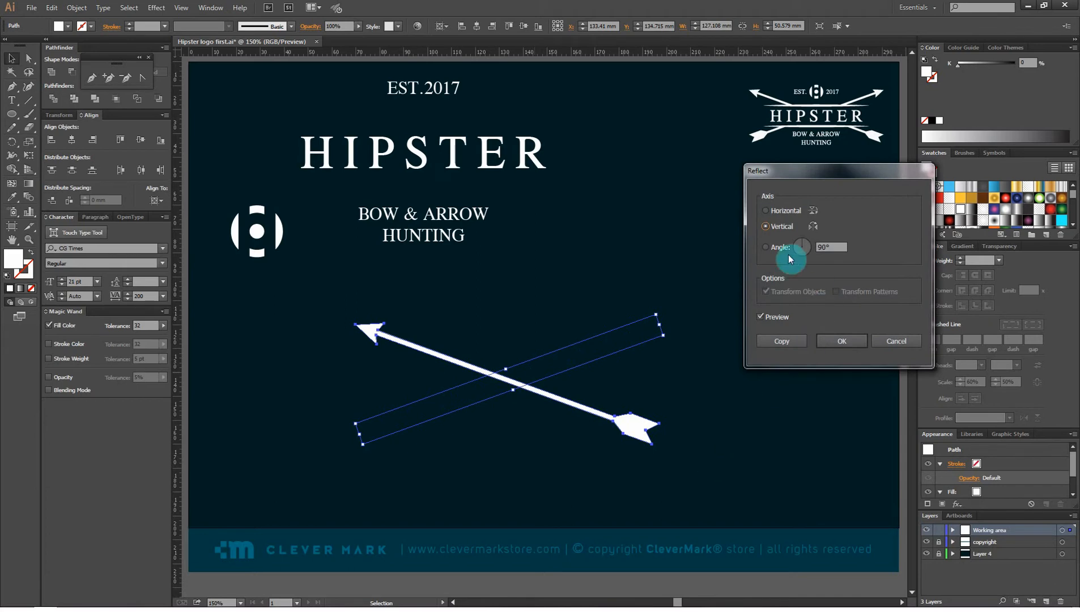
{"action": "double_click", "coordinate": [837, 247]}
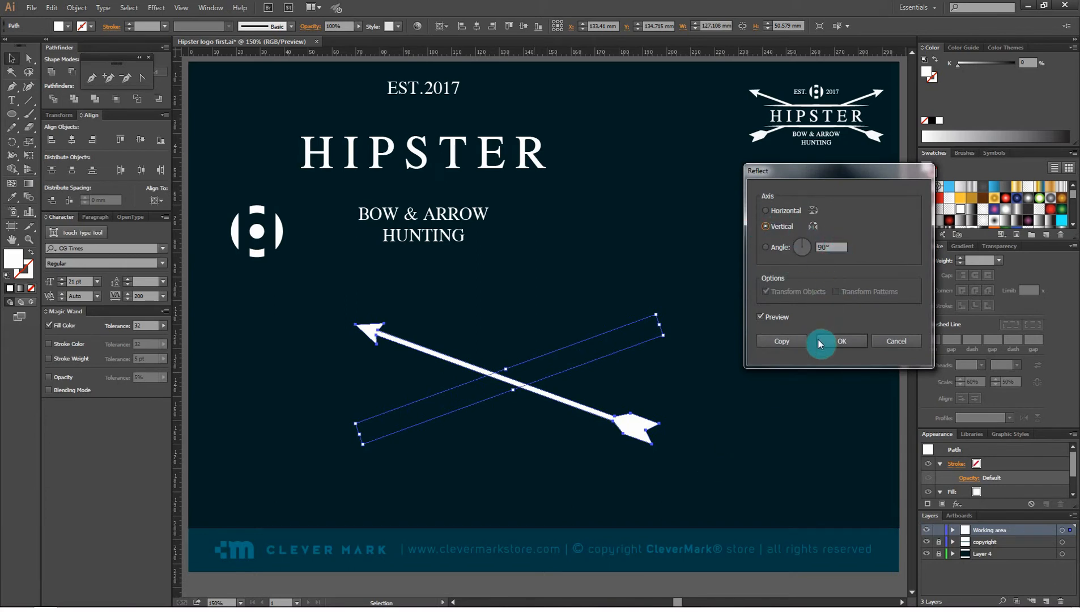
{"action": "left_click", "coordinate": [785, 343]}
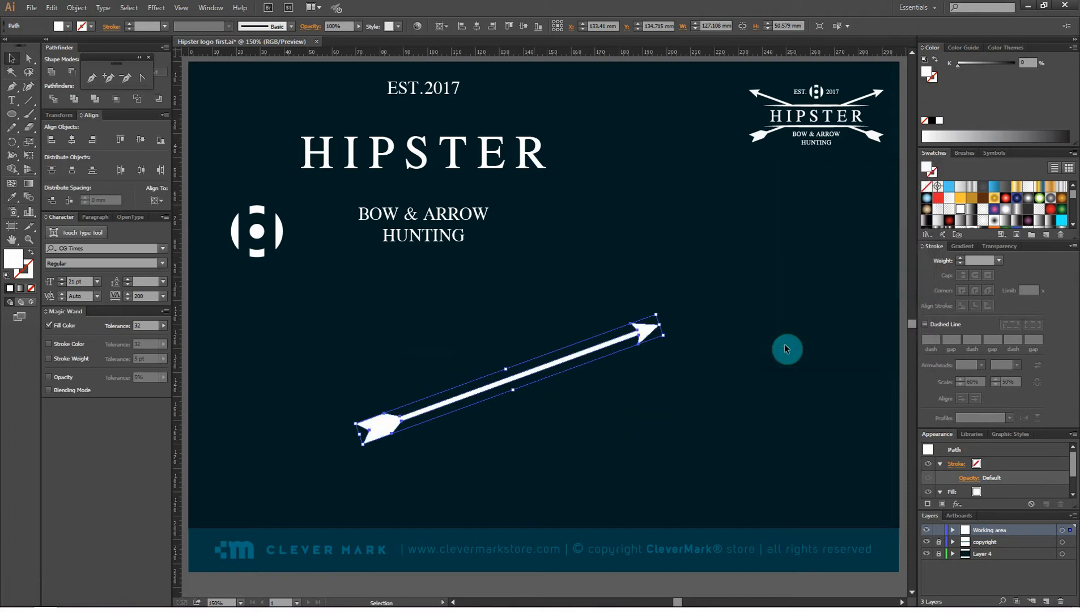
{"action": "left_click", "coordinate": [755, 302]}
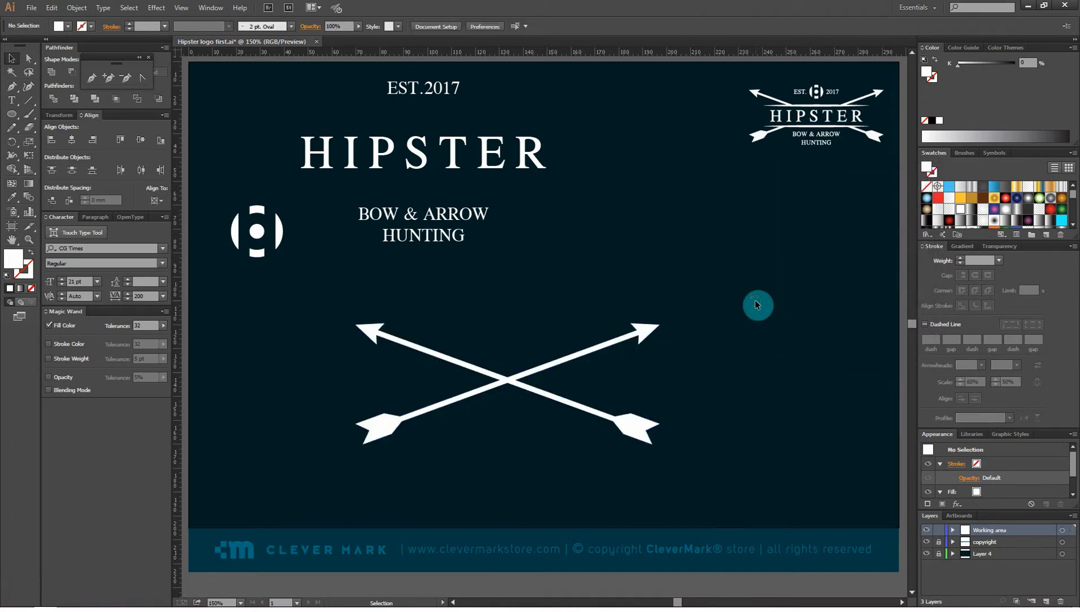
Convert the EST.2017, HIPSTER and BOW & ARROW HUNTING text to outlines
{"action": "left_click", "coordinate": [461, 159]}
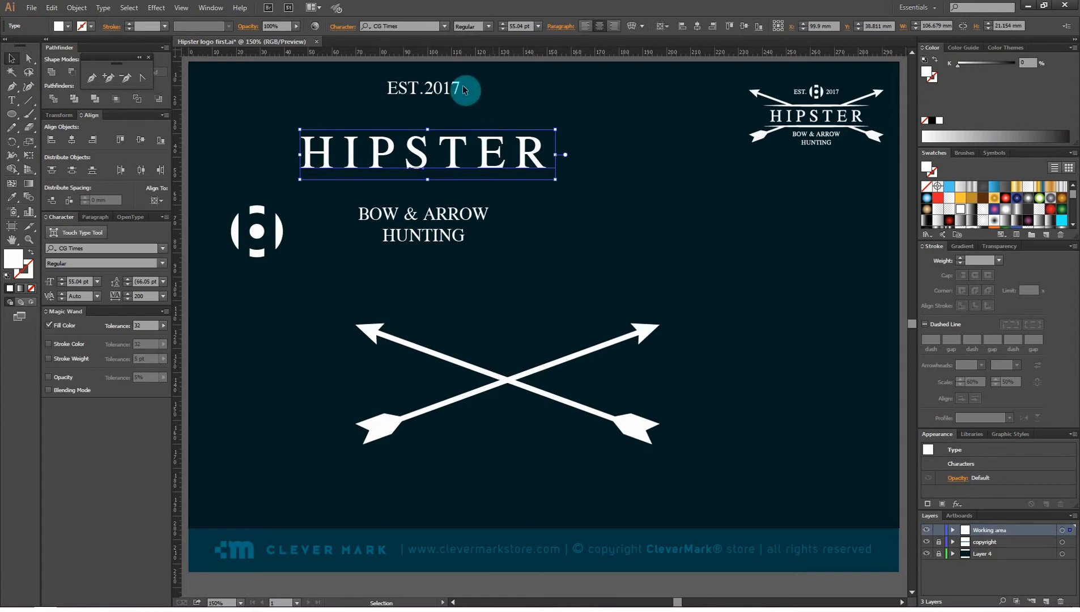
{"action": "left_click_drag", "start_coordinate": [505, 77], "coordinate": [356, 265]}
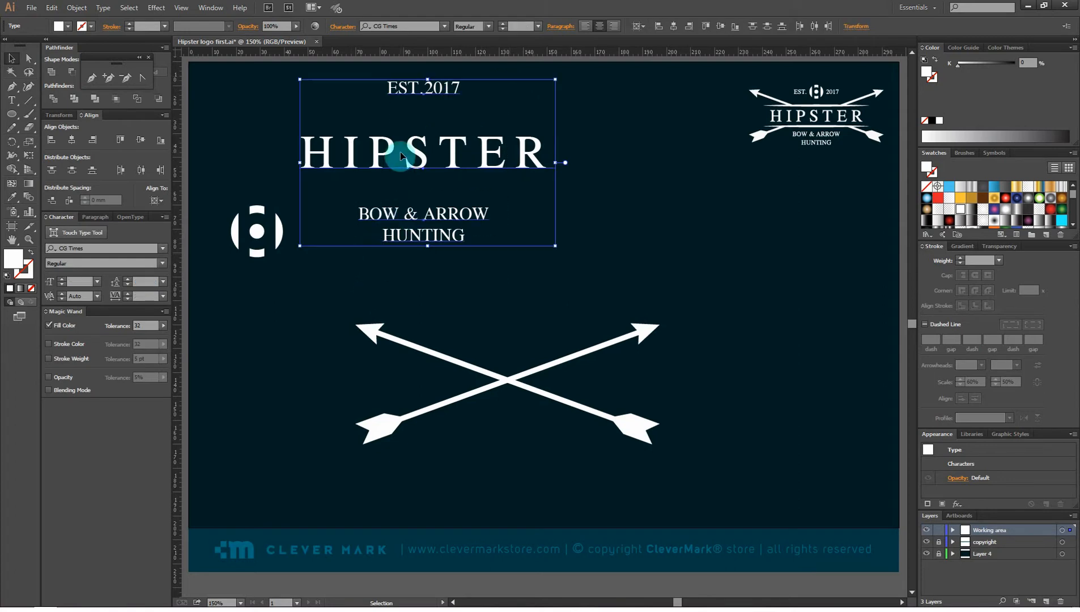
{"action": "right_click", "coordinate": [401, 153]}
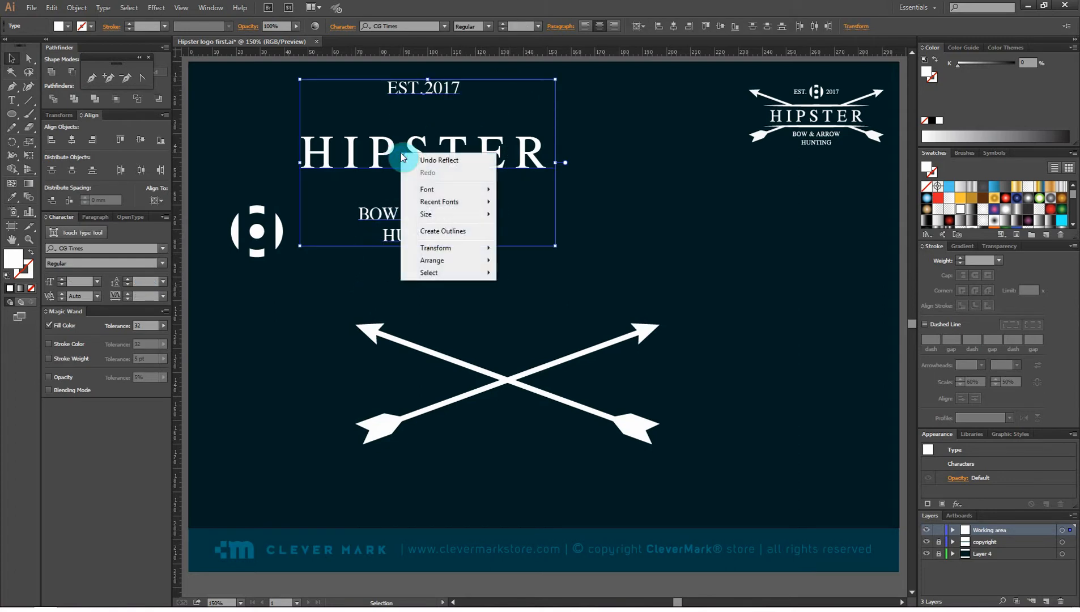
{"action": "left_click", "coordinate": [426, 235]}
{"action": "left_click", "coordinate": [582, 230]}
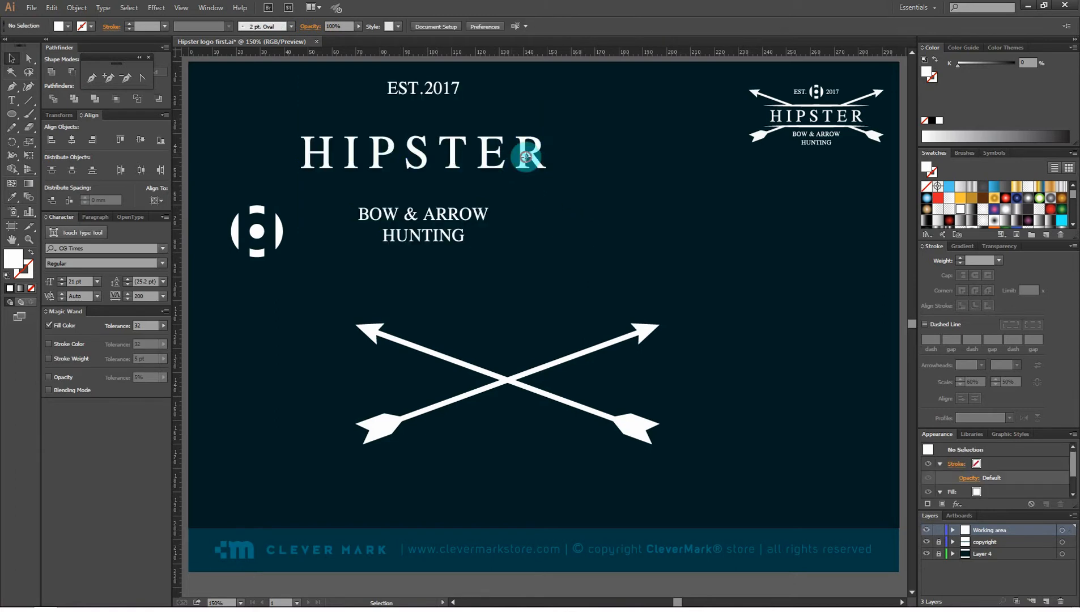
Center the HIPSTER lettering horizontally and vertically on the crossed arrows, using an arrow as the key object
{"action": "left_click", "coordinate": [527, 153]}
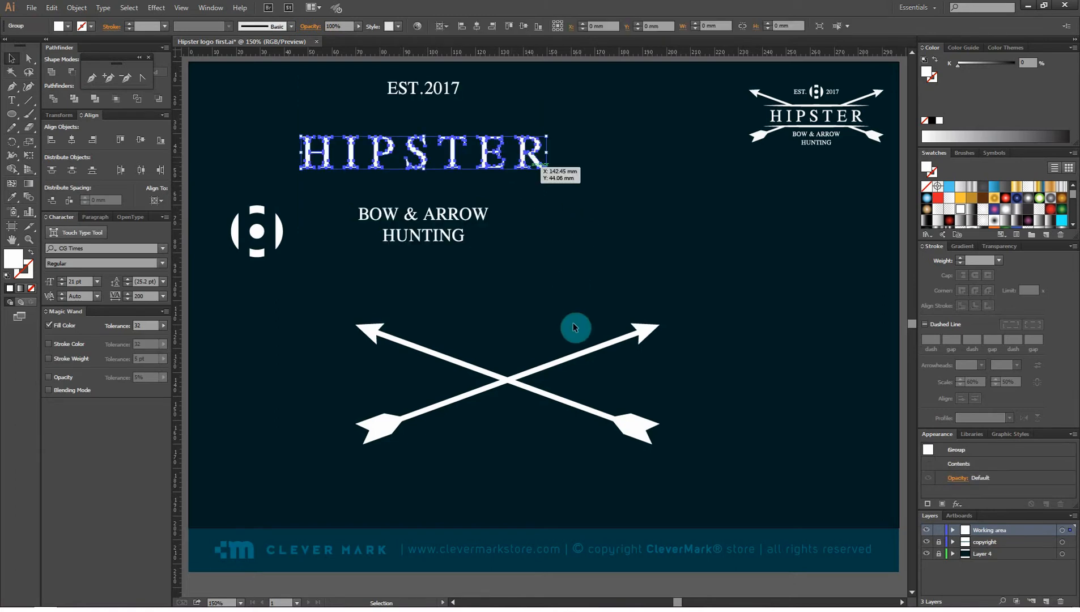
{"action": "left_click", "coordinate": [570, 361], "text": "shift"}
{"action": "left_click", "coordinate": [504, 378]}
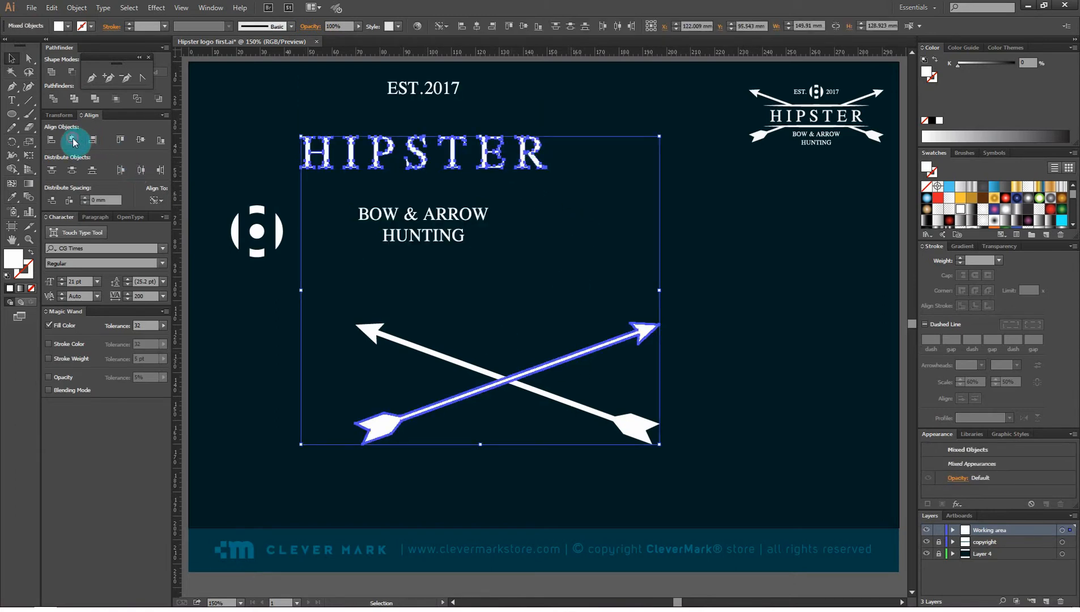
{"action": "left_click", "coordinate": [72, 140]}
{"action": "left_click", "coordinate": [142, 141]}
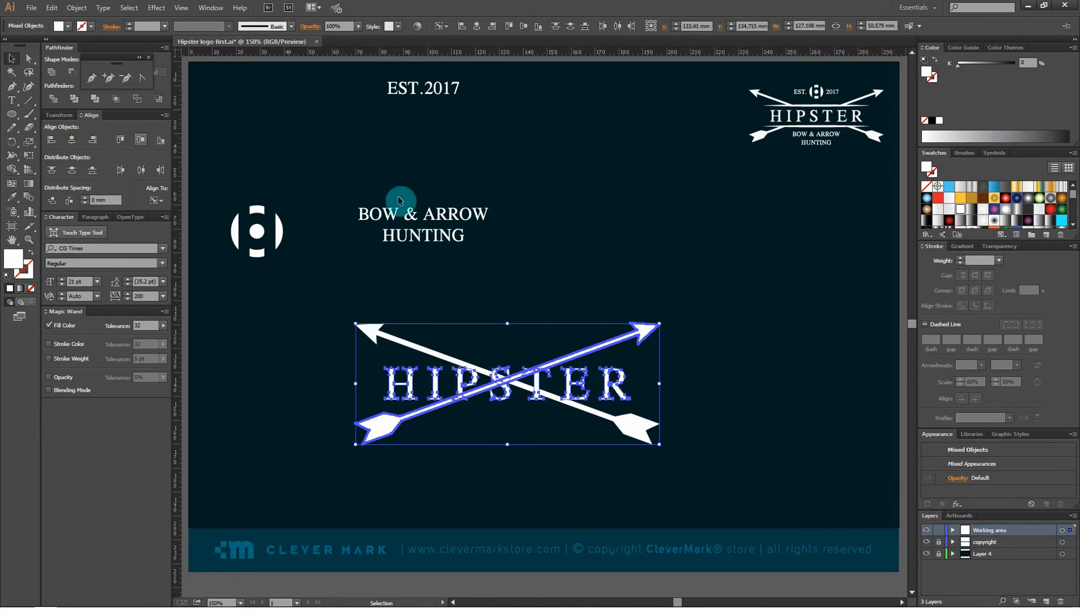
{"action": "left_click", "coordinate": [587, 227]}
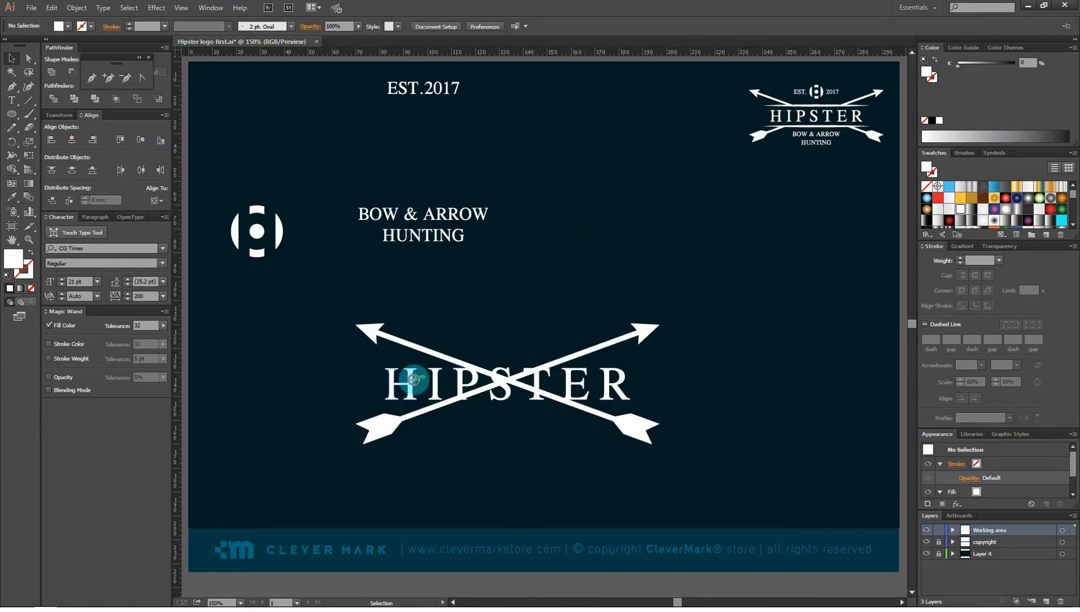
Scale the HIPSTER lettering down slightly and proportionally from its center, keeping it over the arrows' crossing
{"action": "left_click", "coordinate": [414, 378]}
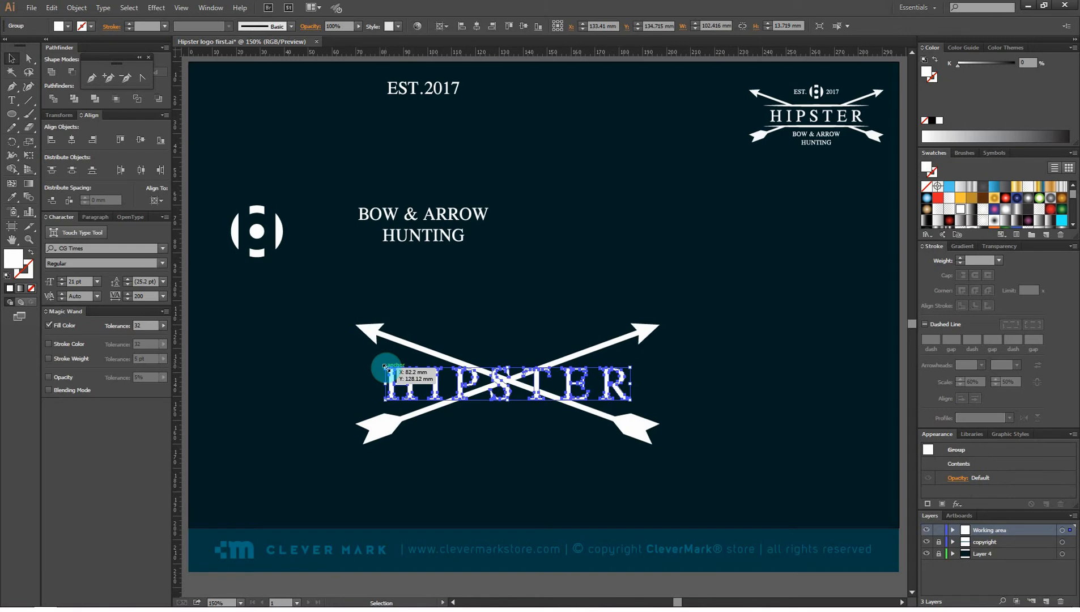
{"action": "left_click_drag", "start_coordinate": [385, 367], "coordinate": [402, 358]}
{"action": "left_click", "coordinate": [518, 298]}
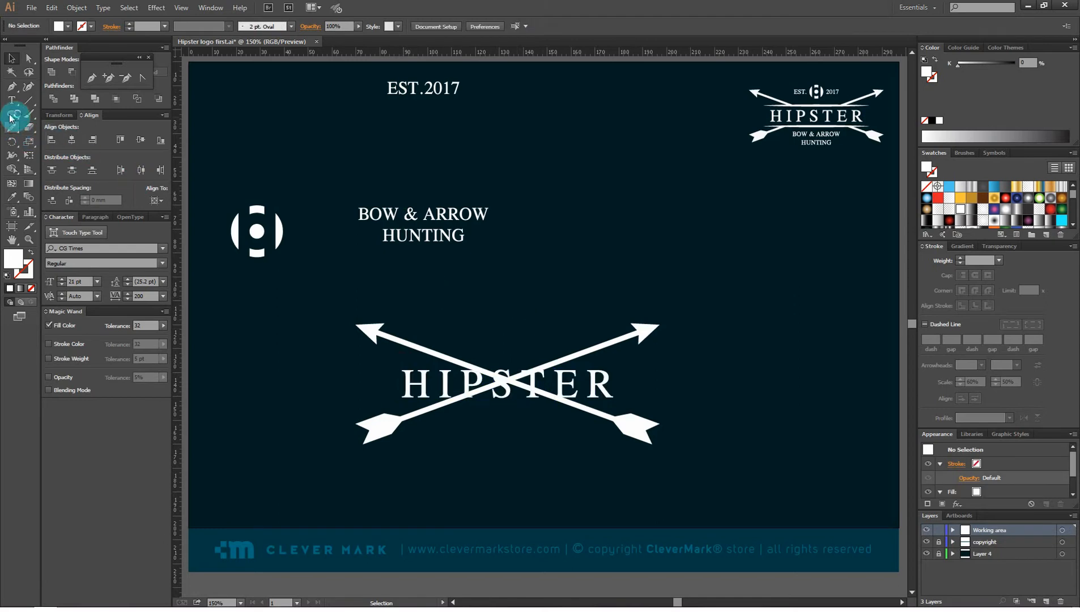
Draw a white rectangle about 92 × 19 mm over the HIPSTER lettering and center it on the crossed arrows
{"action": "left_click_drag", "start_coordinate": [11, 116], "coordinate": [64, 116]}
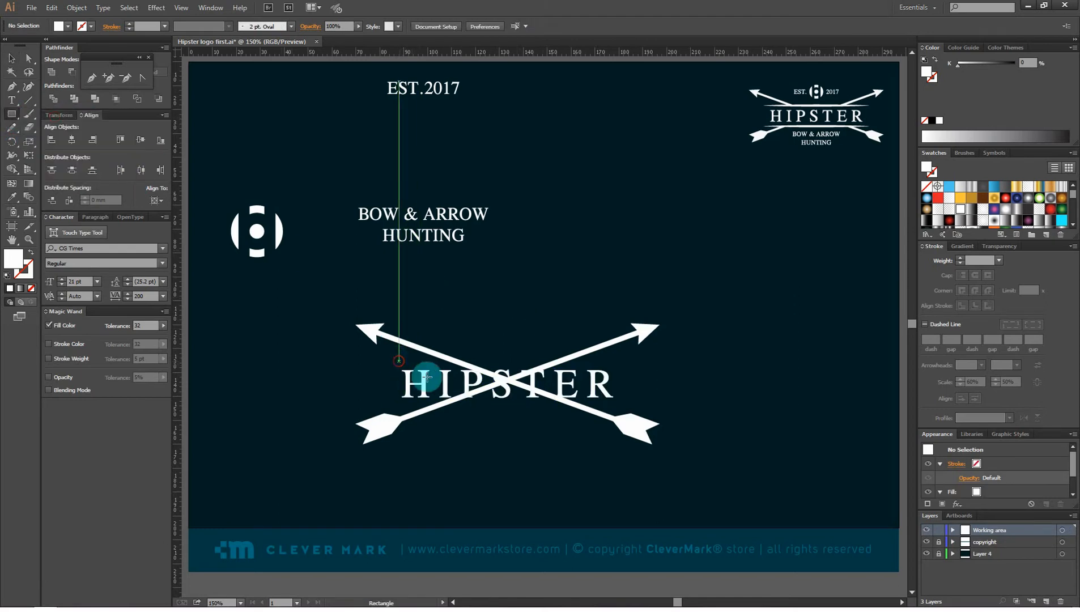
{"action": "left_click_drag", "start_coordinate": [398, 361], "coordinate": [618, 405]}
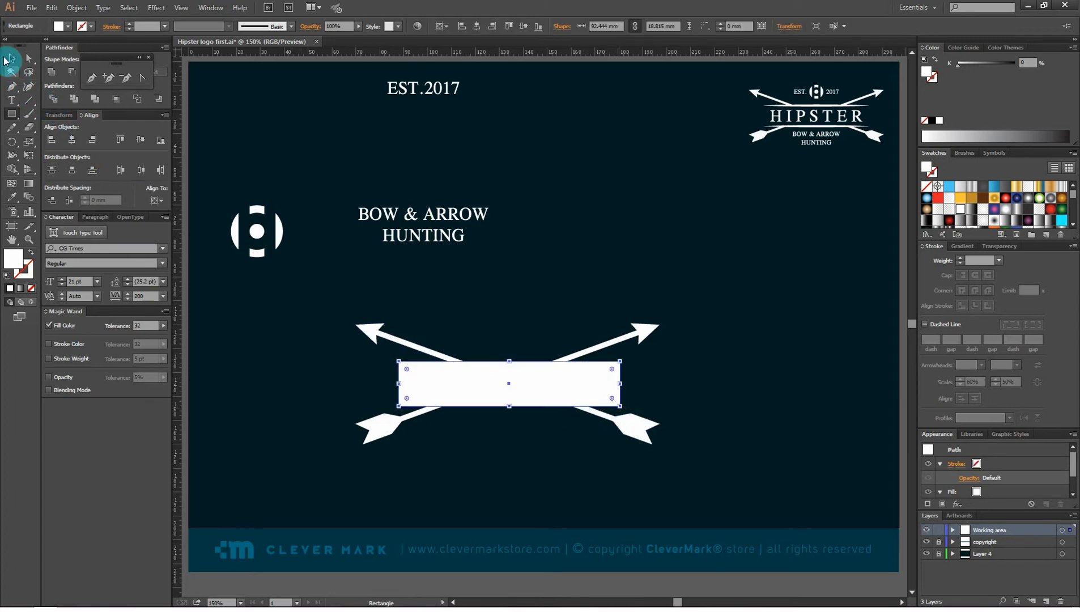
{"action": "left_click", "coordinate": [11, 58]}
{"action": "left_click", "coordinate": [385, 339], "text": "shift"}
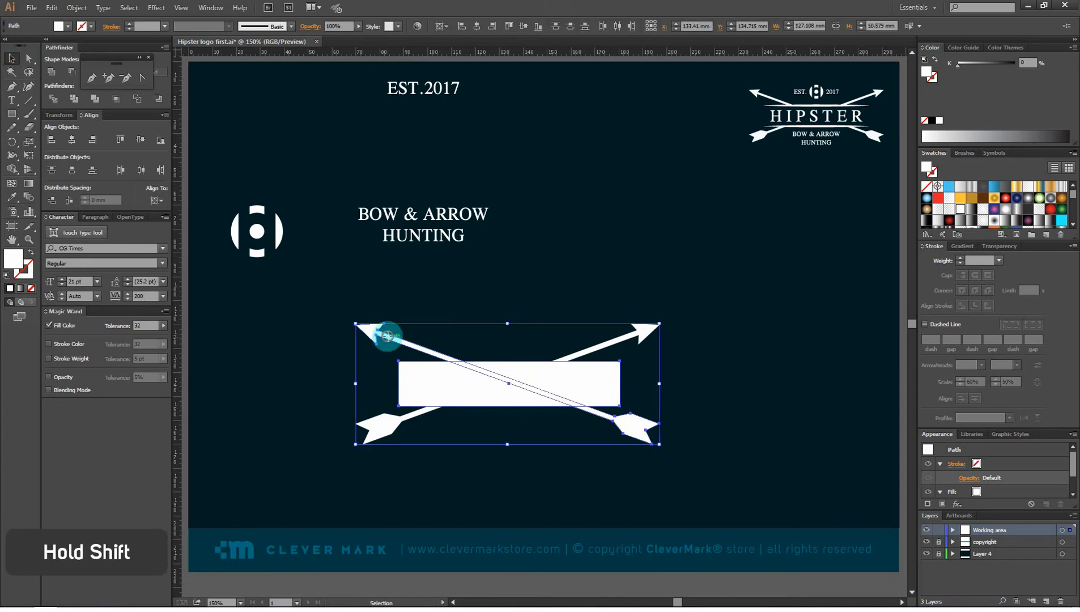
{"action": "left_click", "coordinate": [73, 141]}
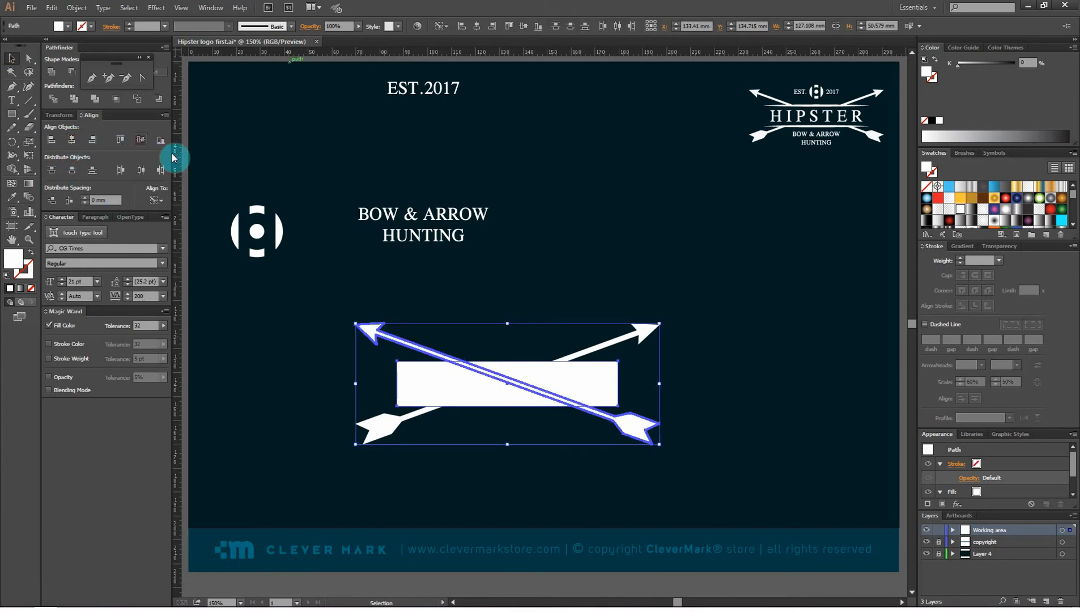
{"action": "left_click", "coordinate": [556, 343]}
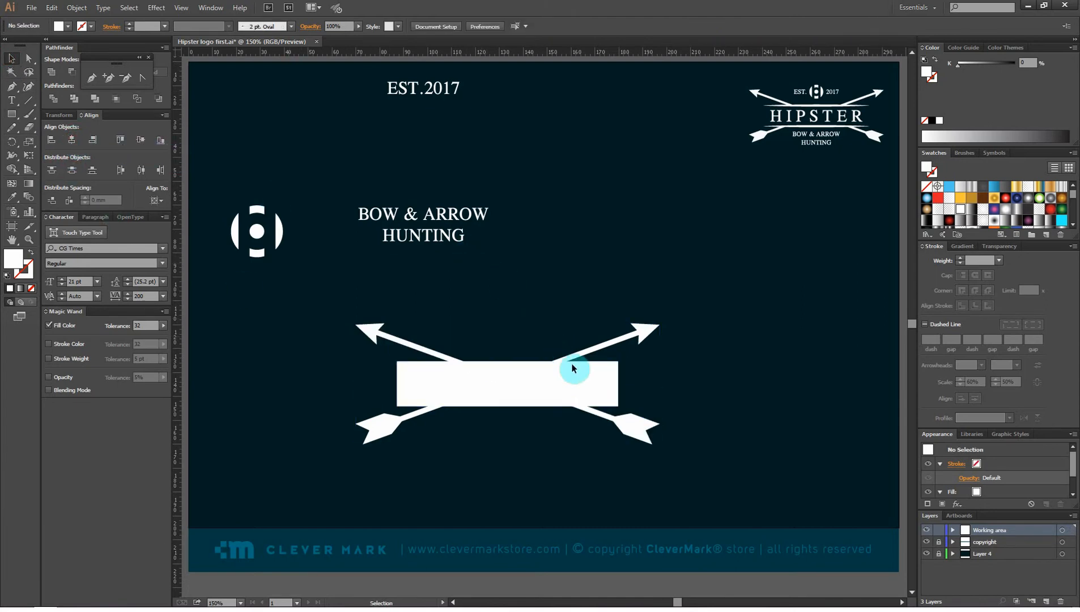
Trim the rectangle and both arrows with Pathfinder so the shafts are cut at its edges, and ungroup the resulting pieces
{"action": "left_click", "coordinate": [591, 371]}
{"action": "left_click", "coordinate": [598, 347], "text": "shift"}
{"action": "left_click", "coordinate": [434, 352], "text": "shift"}
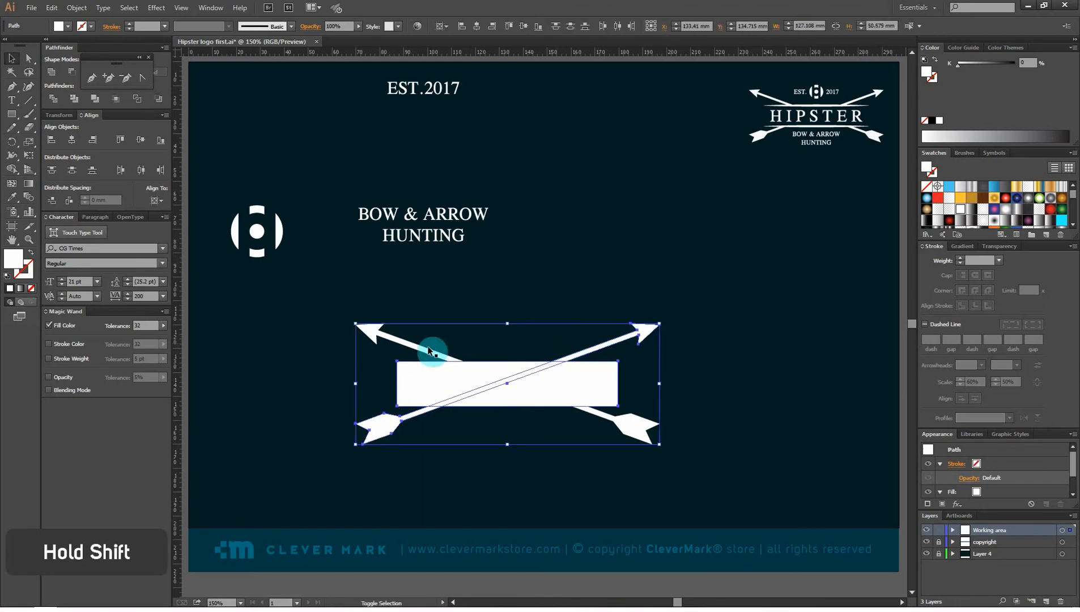
{"action": "left_click", "coordinate": [75, 100]}
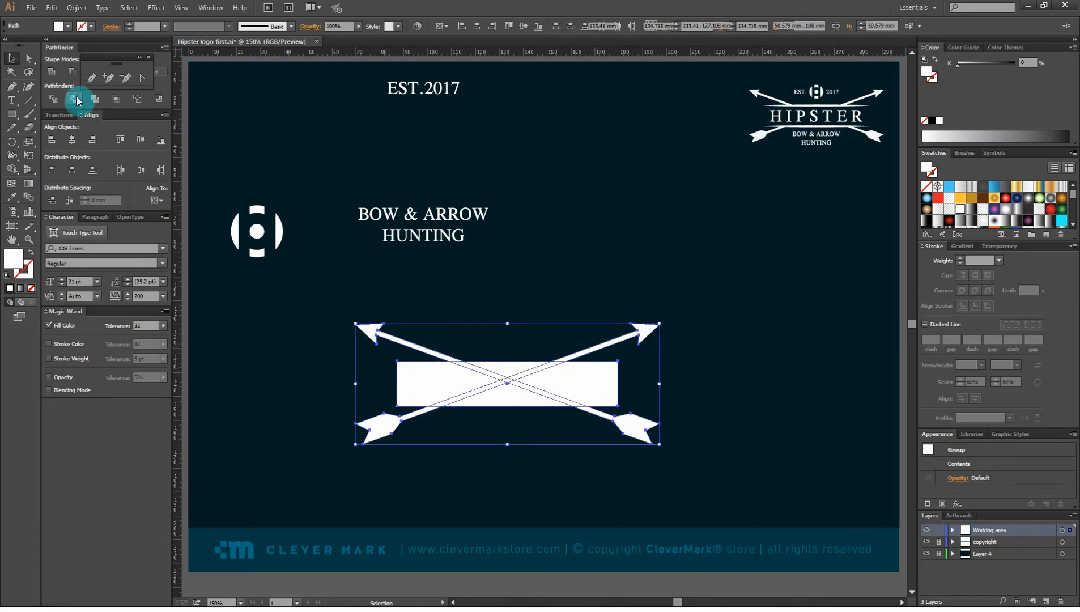
{"action": "right_click", "coordinate": [544, 374]}
{"action": "left_click", "coordinate": [574, 438]}
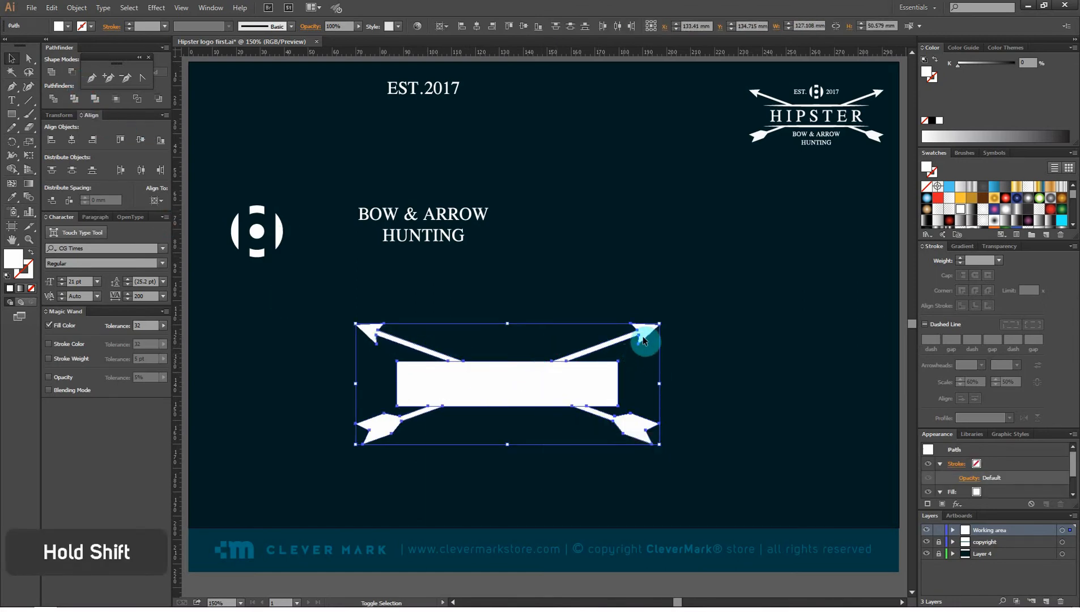
Delete the central rectangle while keeping the four separate arrow ends around the HIPSTER lettering
{"action": "left_click", "coordinate": [641, 335], "text": "shift"}
{"action": "left_click", "coordinate": [376, 331], "text": "shift"}
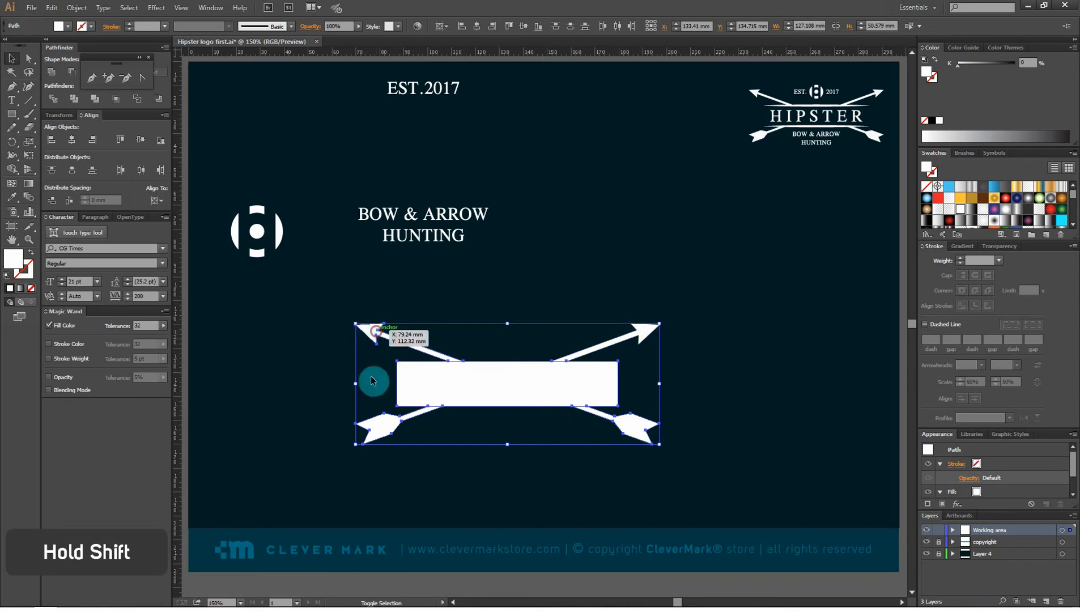
{"action": "left_click", "coordinate": [378, 424], "text": "shift"}
{"action": "left_click", "coordinate": [627, 422], "text": "shift"}
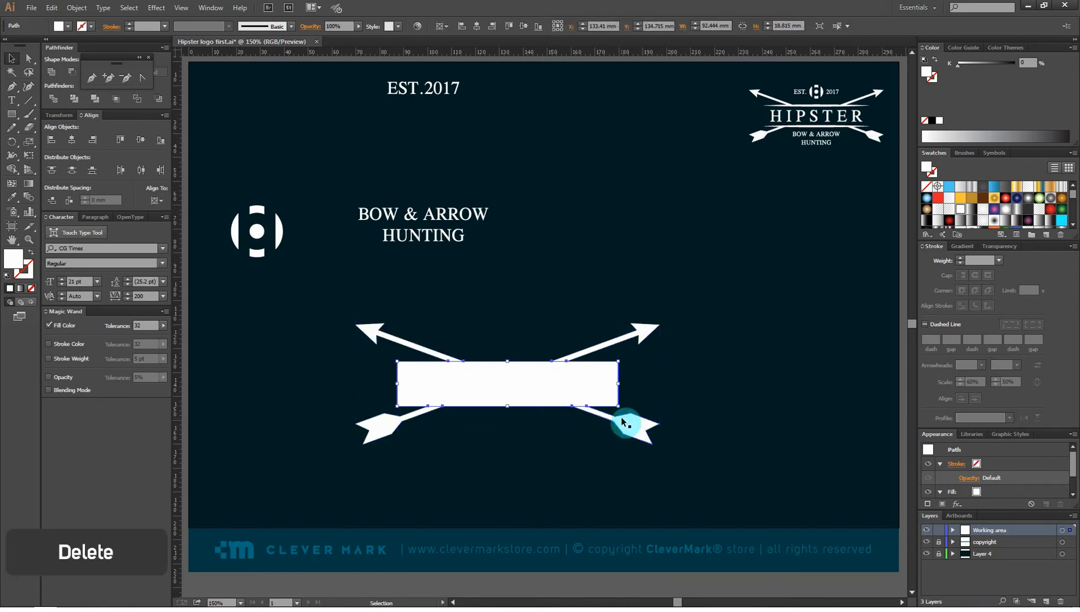
{"action": "key", "text": "Delete"}
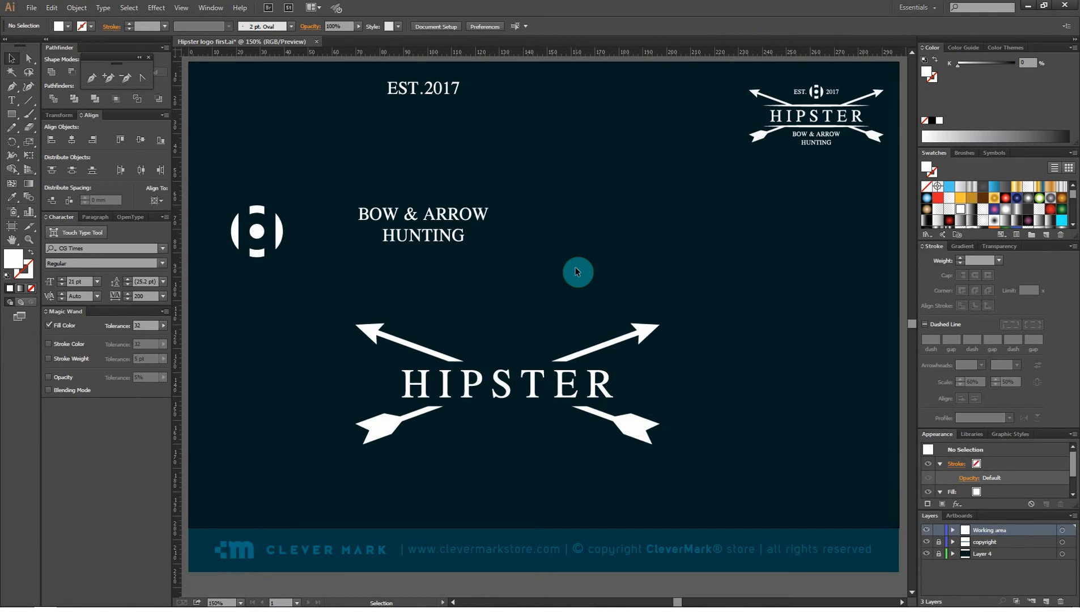
Draw a horizontal line about 91 mm long above HIPSTER, level with the cut arrow shafts, with a white 1 pt stroke
{"action": "left_click", "coordinate": [26, 102]}
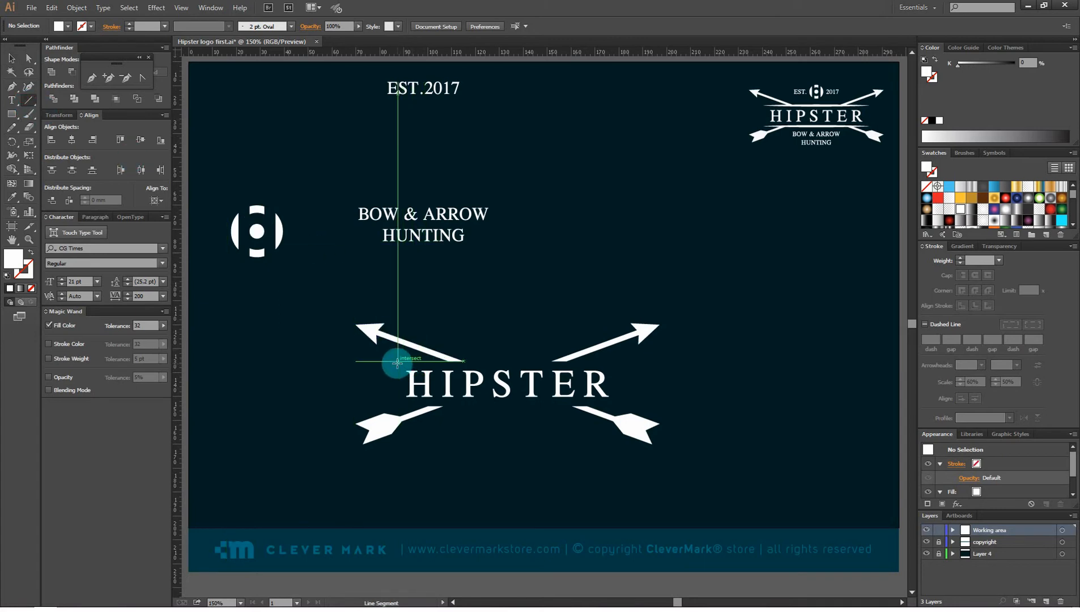
{"action": "left_click_drag", "start_coordinate": [398, 363], "coordinate": [615, 360]}
{"action": "left_click", "coordinate": [12, 58]}
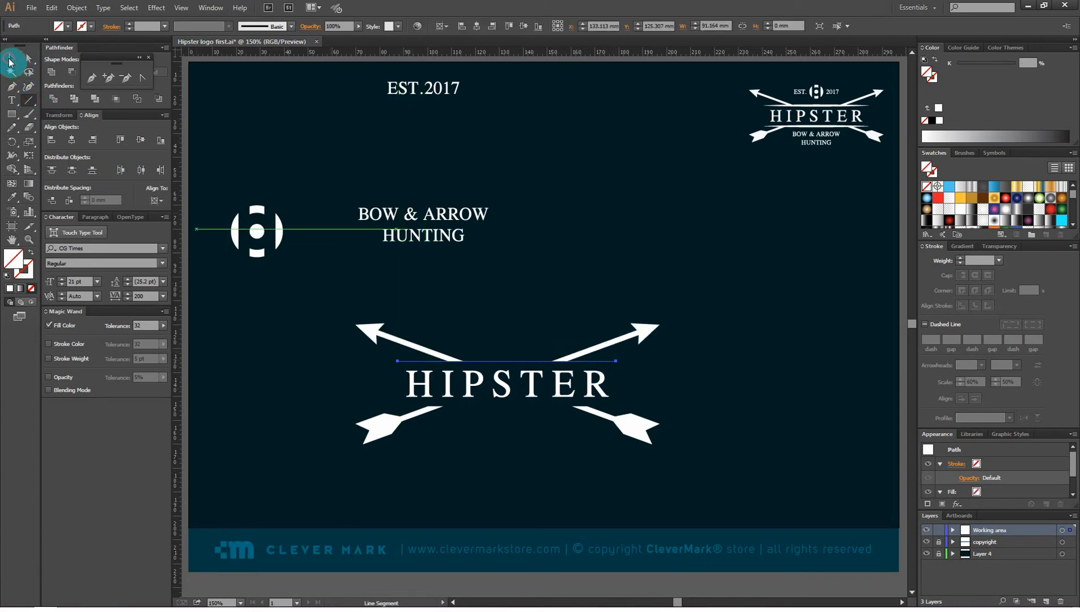
{"action": "left_click", "coordinate": [26, 276]}
{"action": "left_click", "coordinate": [20, 214]}
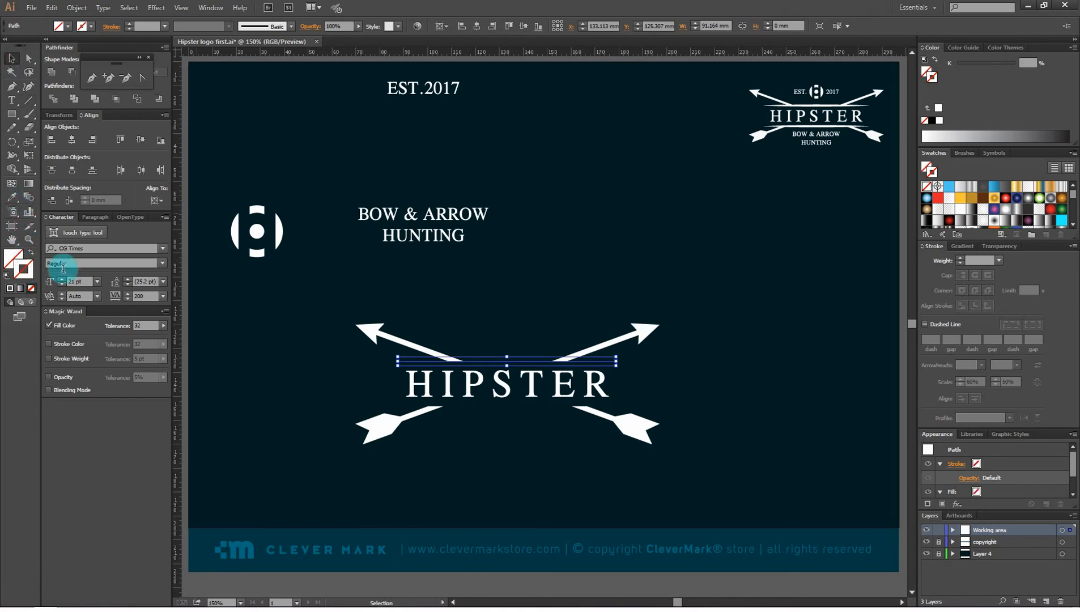
{"action": "left_click", "coordinate": [951, 210]}
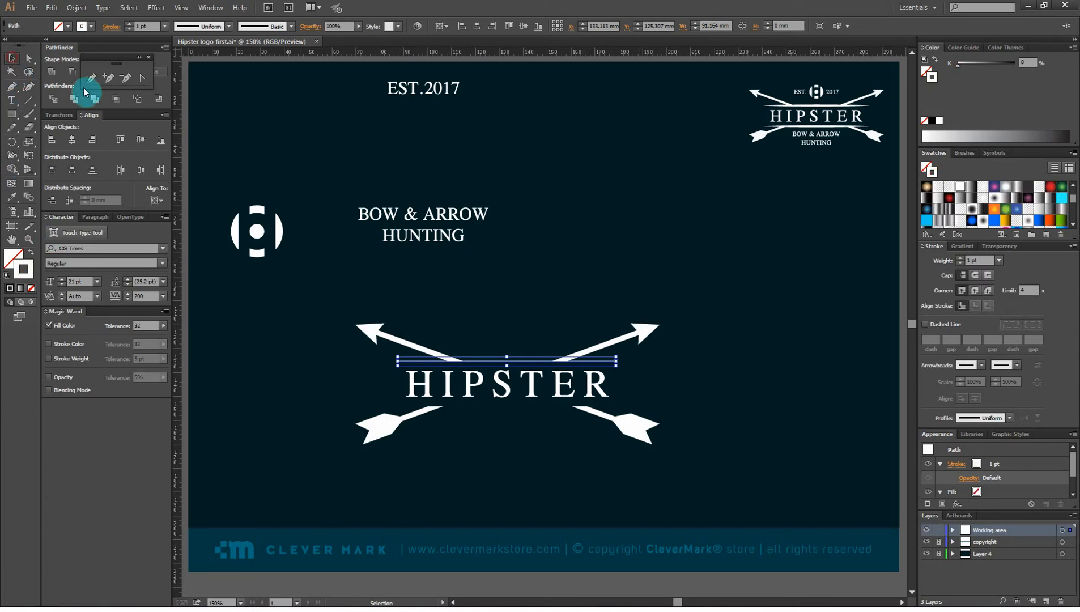
{"action": "left_click", "coordinate": [583, 250]}
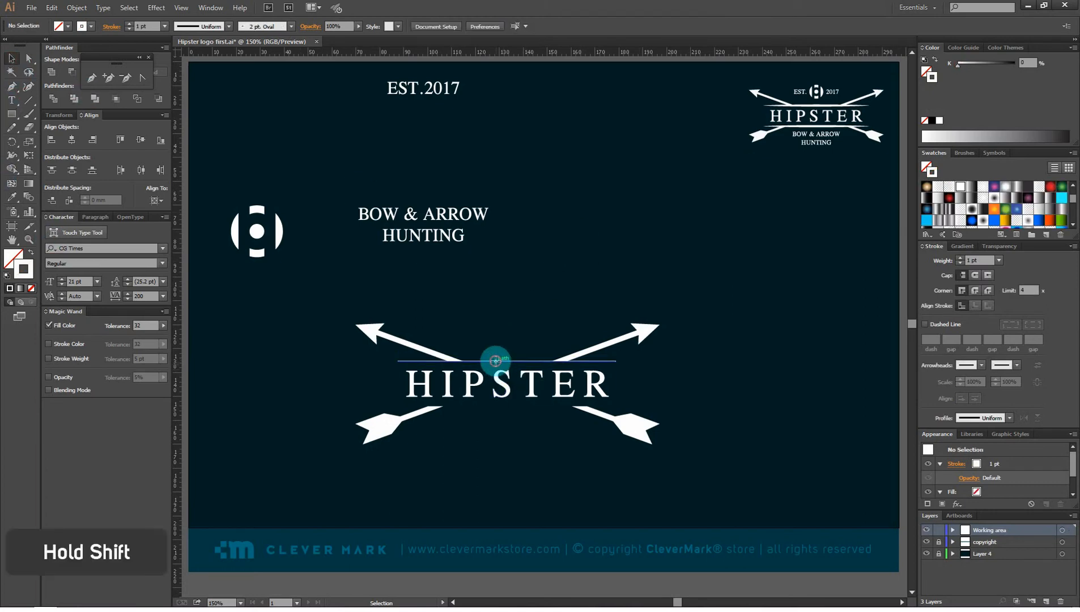
Center the thin line horizontally over the HIPSTER lettering and select only the line
{"action": "left_click", "coordinate": [492, 361], "text": "shift"}
{"action": "left_click", "coordinate": [501, 385], "text": "shift"}
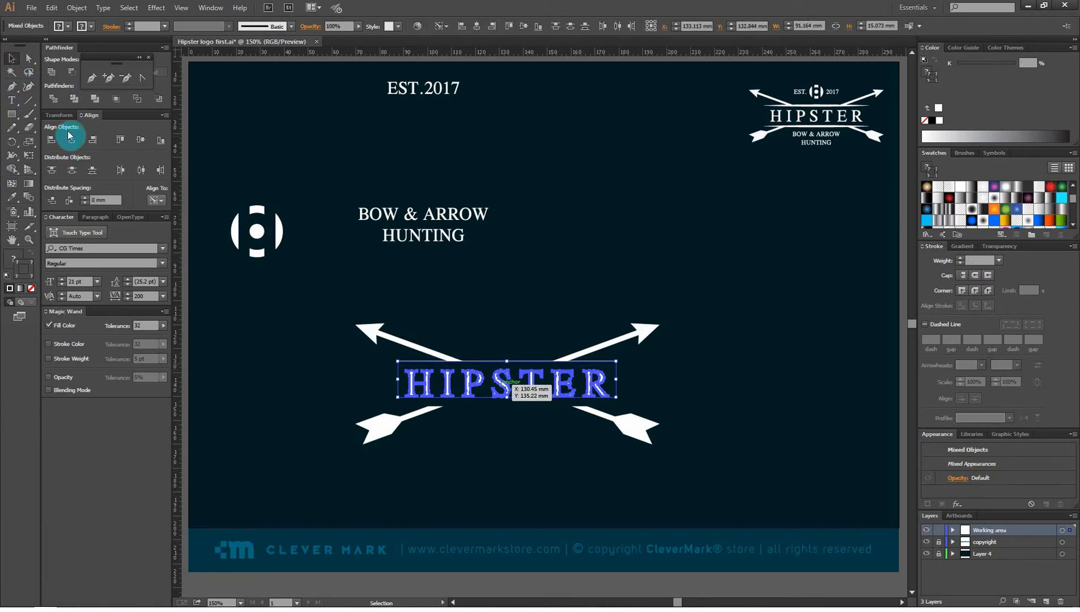
{"action": "left_click", "coordinate": [593, 281]}
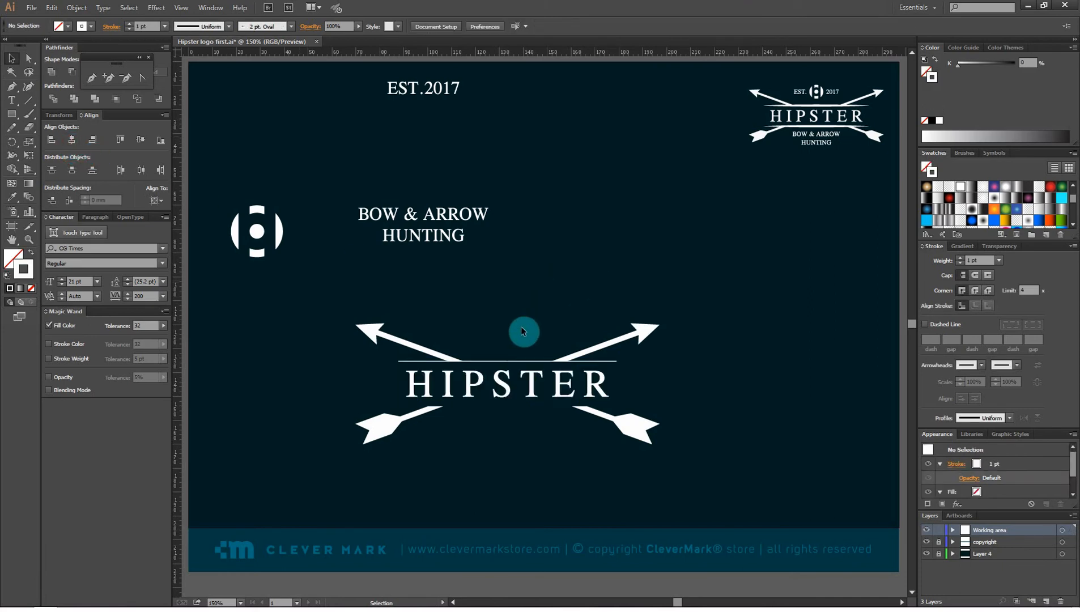
{"action": "left_click", "coordinate": [499, 363]}
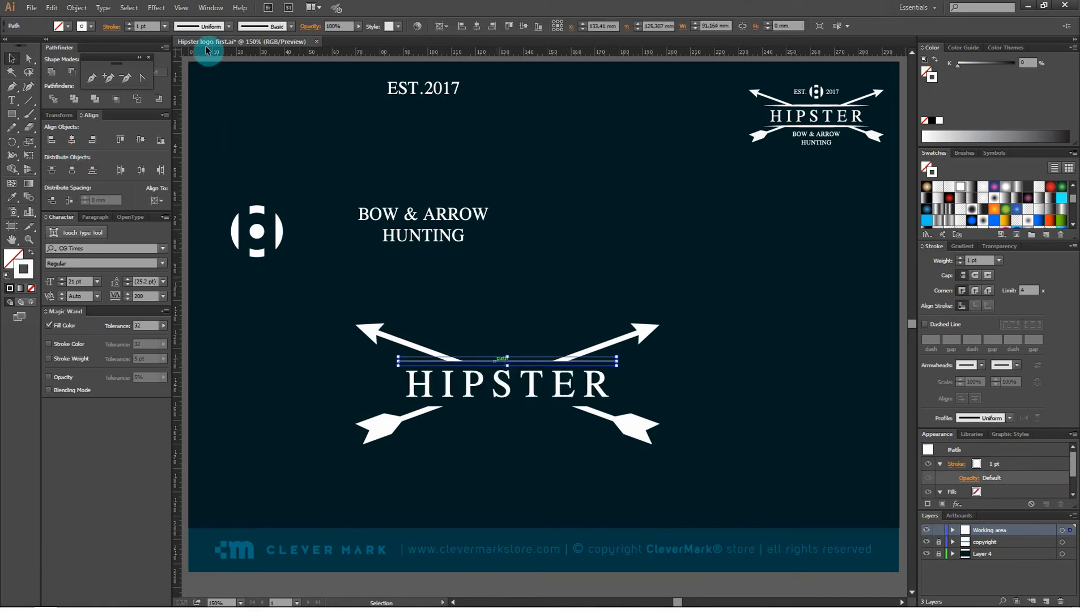
Apply the elliptical width profile that tapers at both ends to the line above HIPSTER and set its stroke weight to 5 pt
{"action": "left_click", "coordinate": [230, 26]}
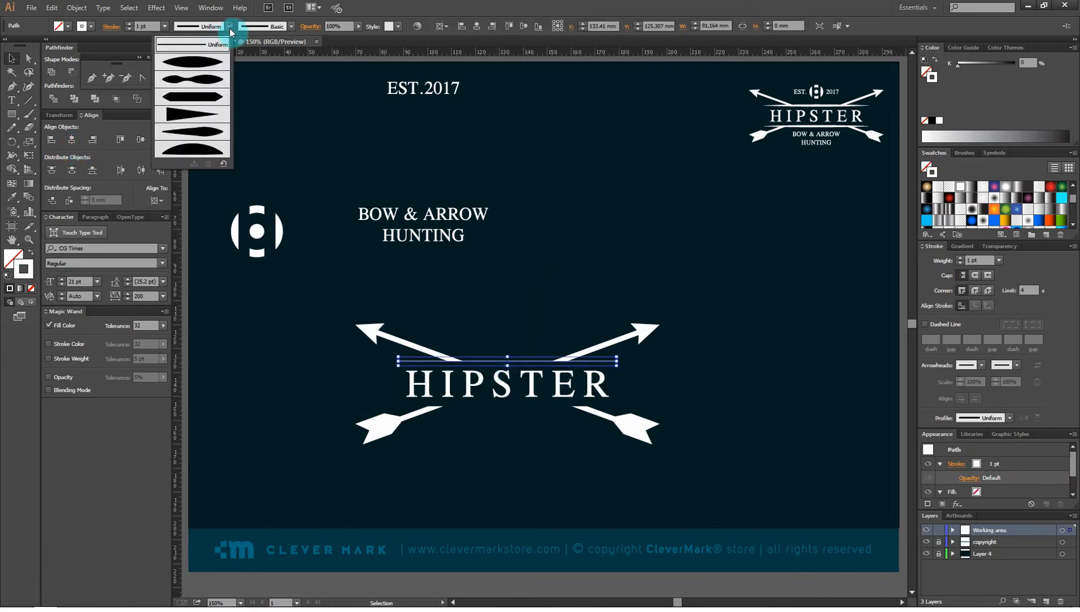
{"action": "left_click", "coordinate": [194, 64]}
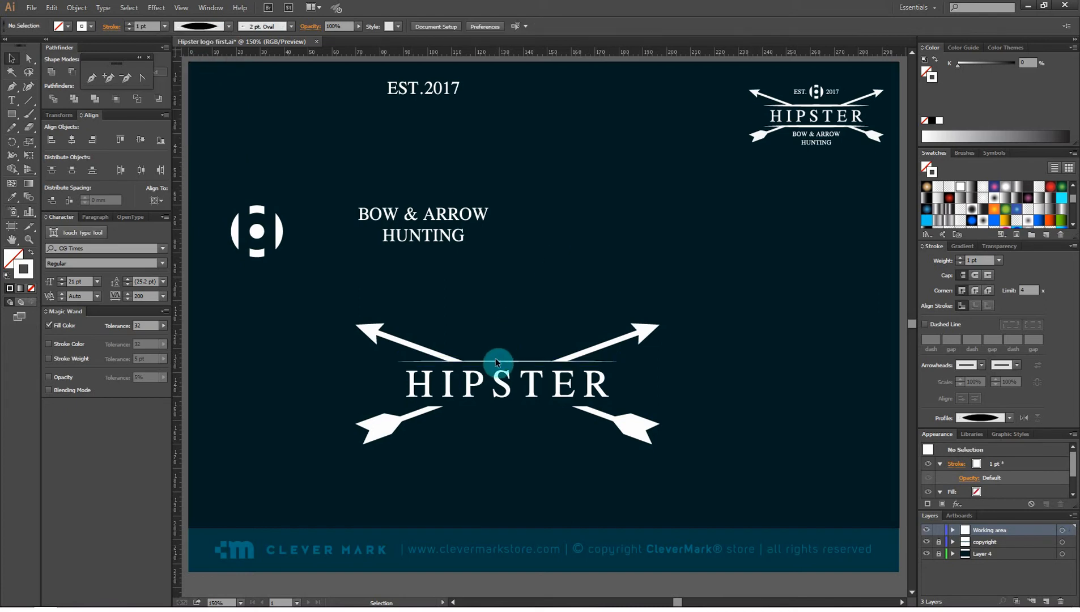
{"action": "left_click", "coordinate": [998, 261]}
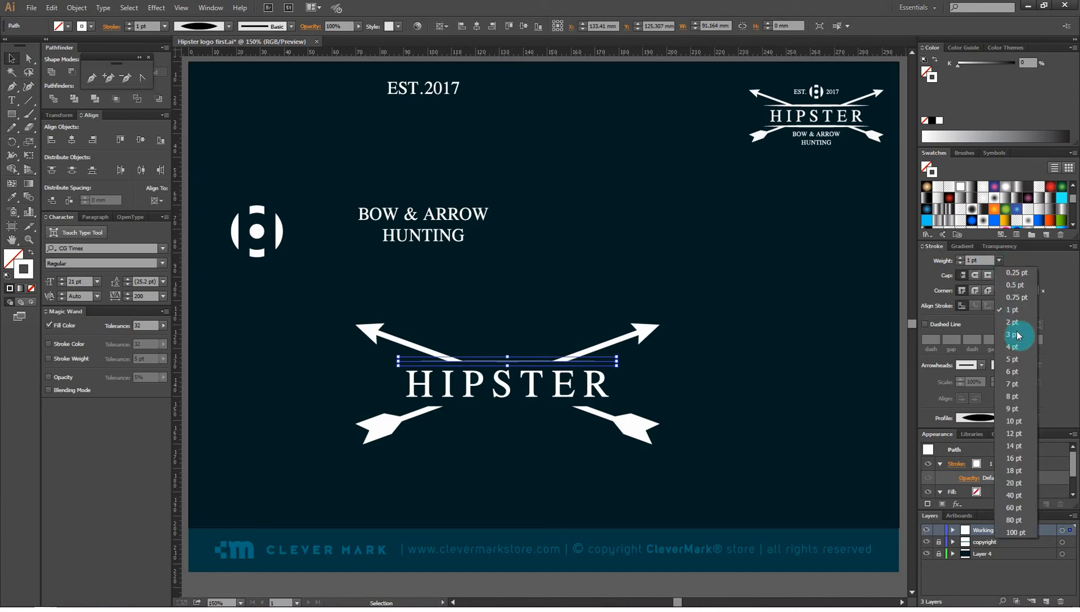
{"action": "left_click", "coordinate": [1020, 360]}
{"action": "left_click", "coordinate": [592, 259]}
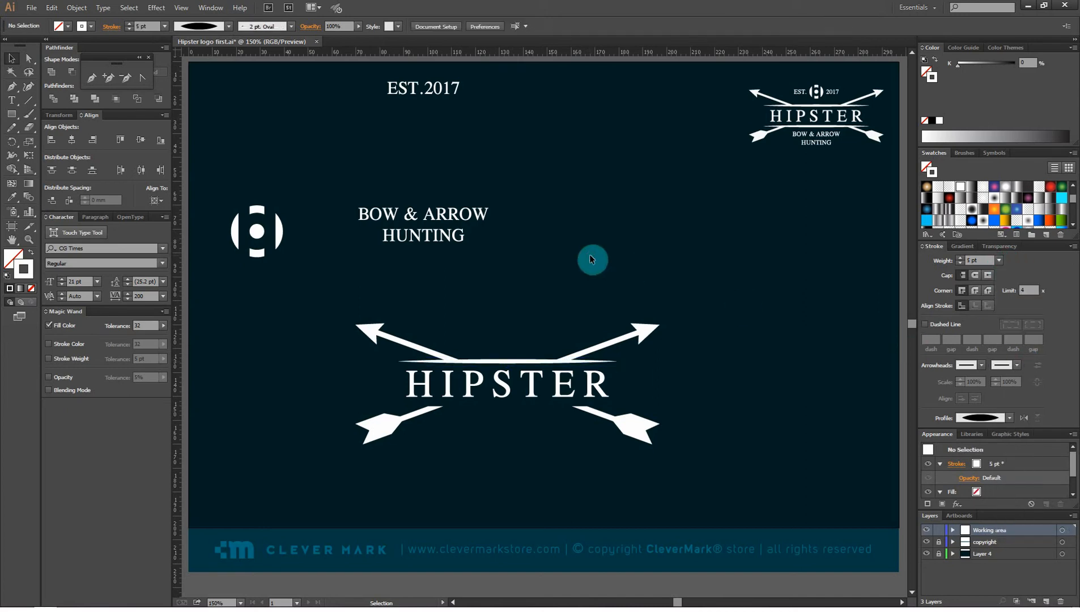
Lengthen the tapered line symmetrically to about 98 mm and set its stroke weight to 6 pt
{"action": "left_click", "coordinate": [507, 364]}
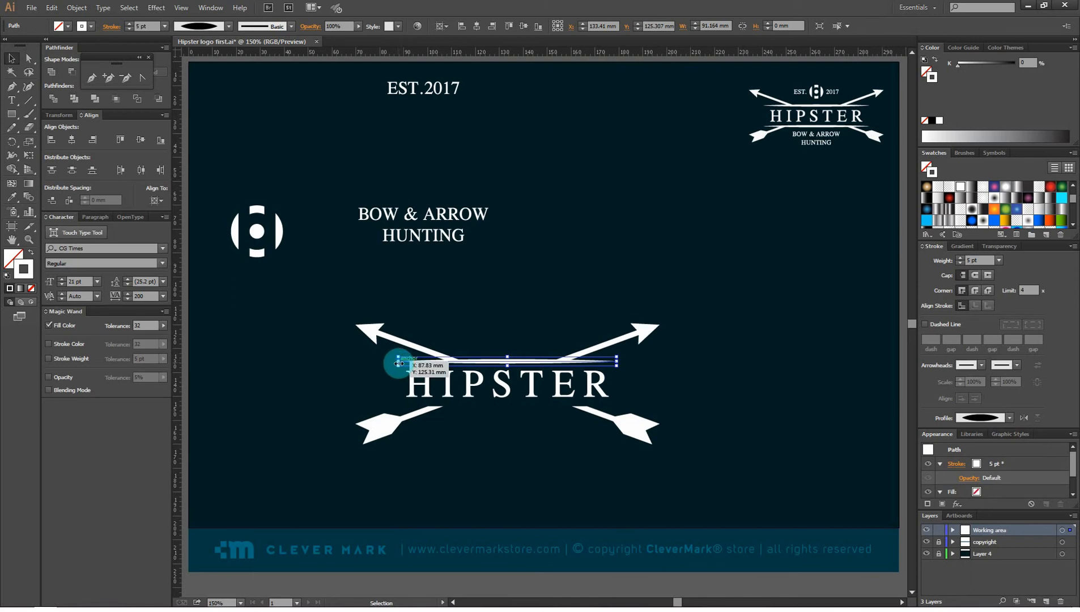
{"action": "left_click_drag", "start_coordinate": [399, 363], "coordinate": [391, 362]}
{"action": "left_click", "coordinate": [509, 338]}
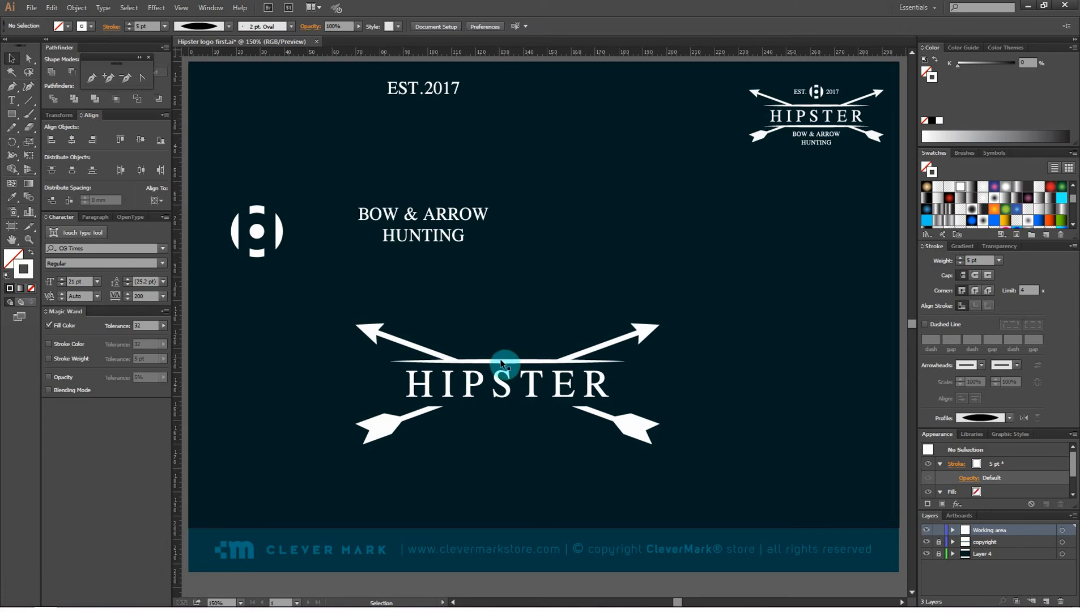
{"action": "left_click", "coordinate": [501, 364]}
{"action": "left_click", "coordinate": [999, 260]}
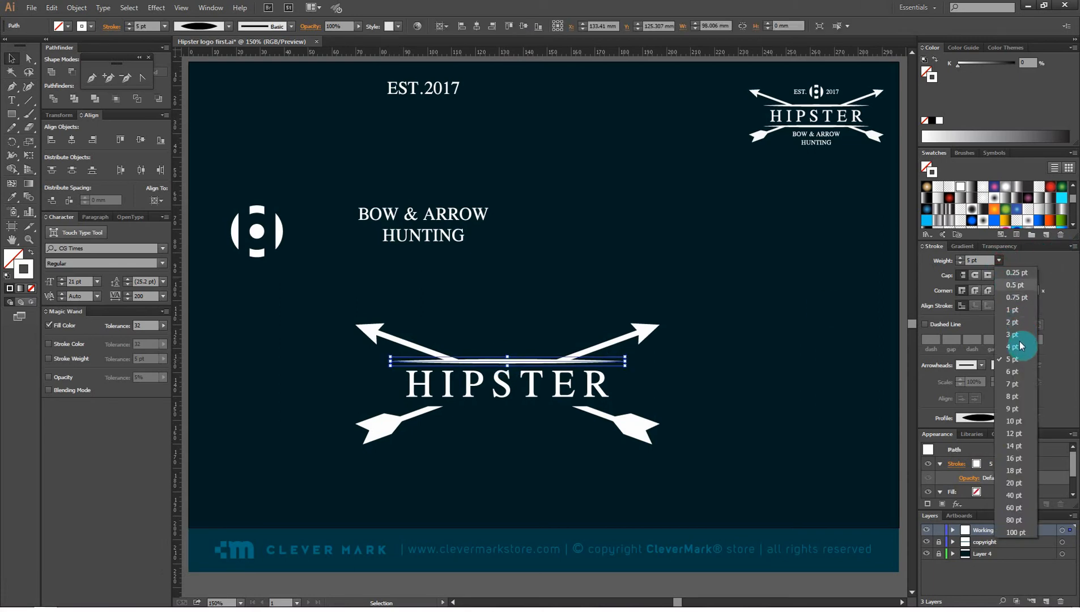
{"action": "left_click", "coordinate": [1012, 371]}
{"action": "left_click", "coordinate": [566, 254]}
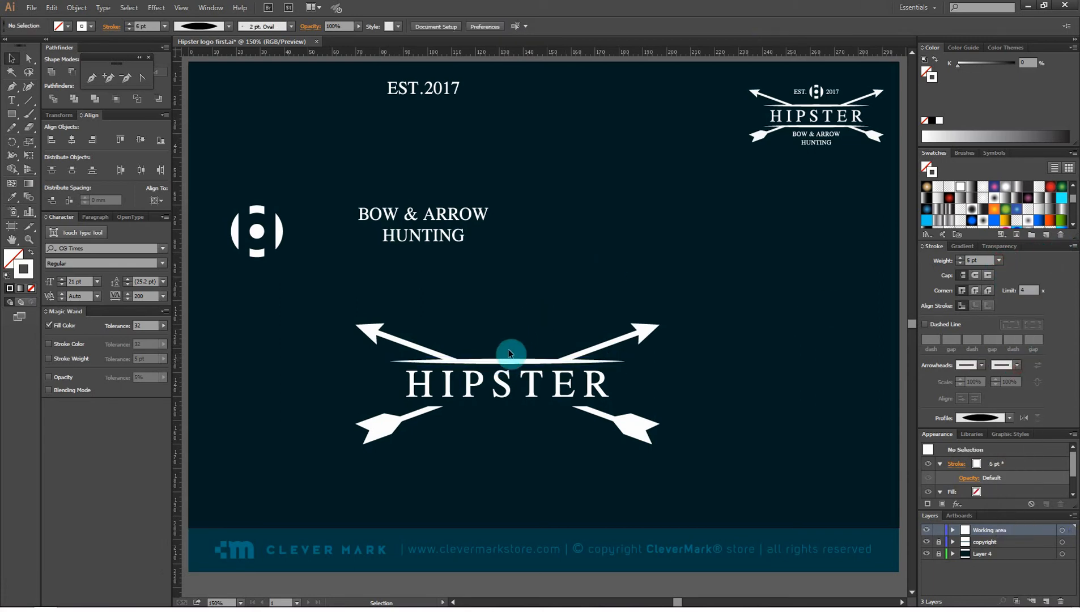
Duplicate the tapered line straight down below HIPSTER, over the lower shaft ends, and scale HIPSTER from its center to about 82 mm wide
{"action": "left_click_drag", "start_coordinate": [510, 363], "coordinate": [508, 408]}
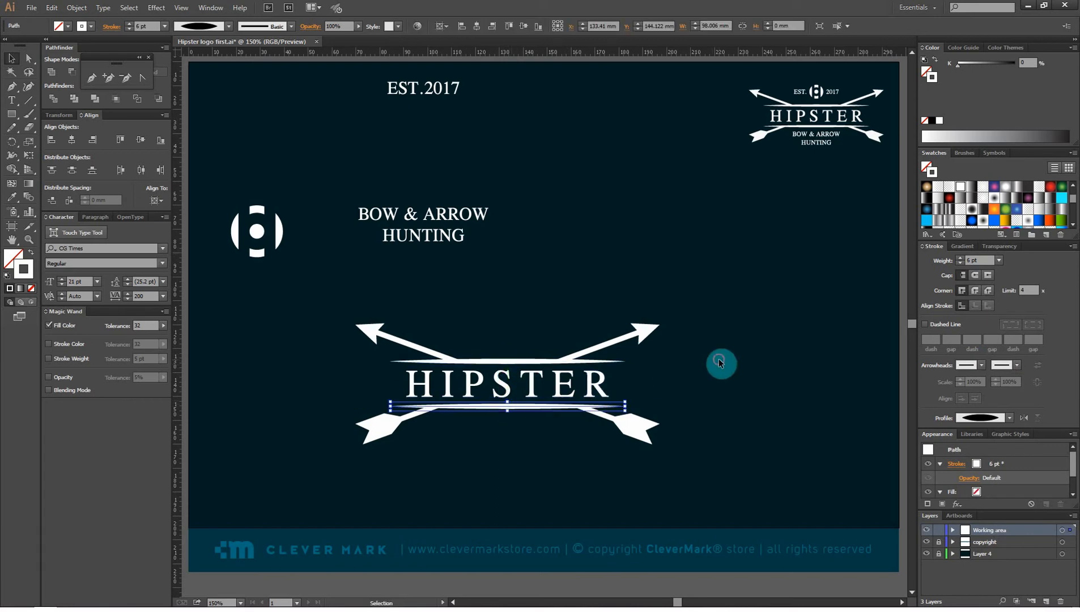
{"action": "left_click", "coordinate": [718, 362]}
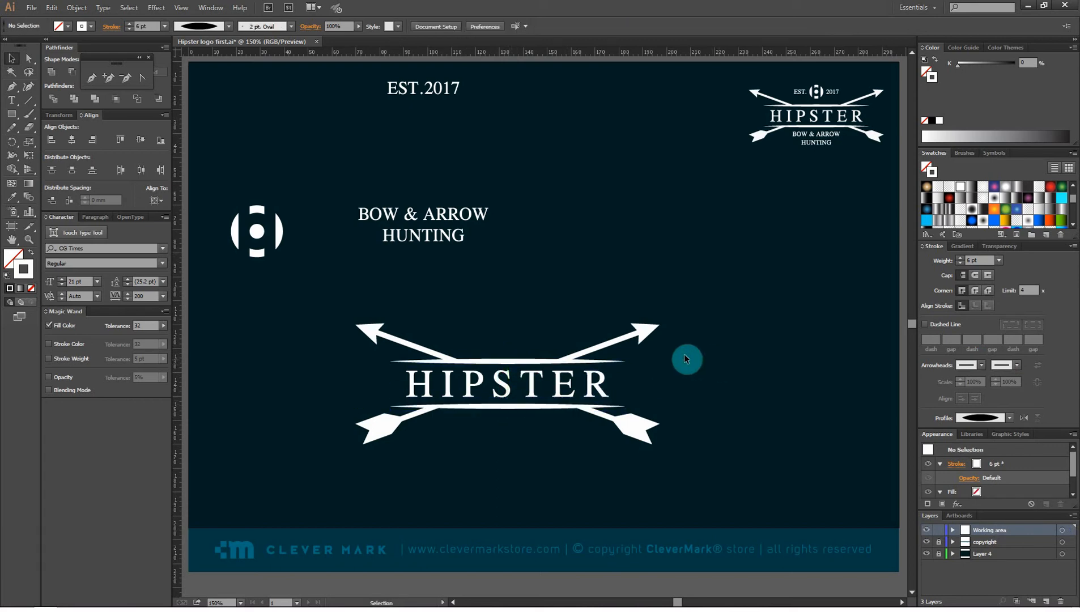
{"action": "left_click", "coordinate": [495, 380]}
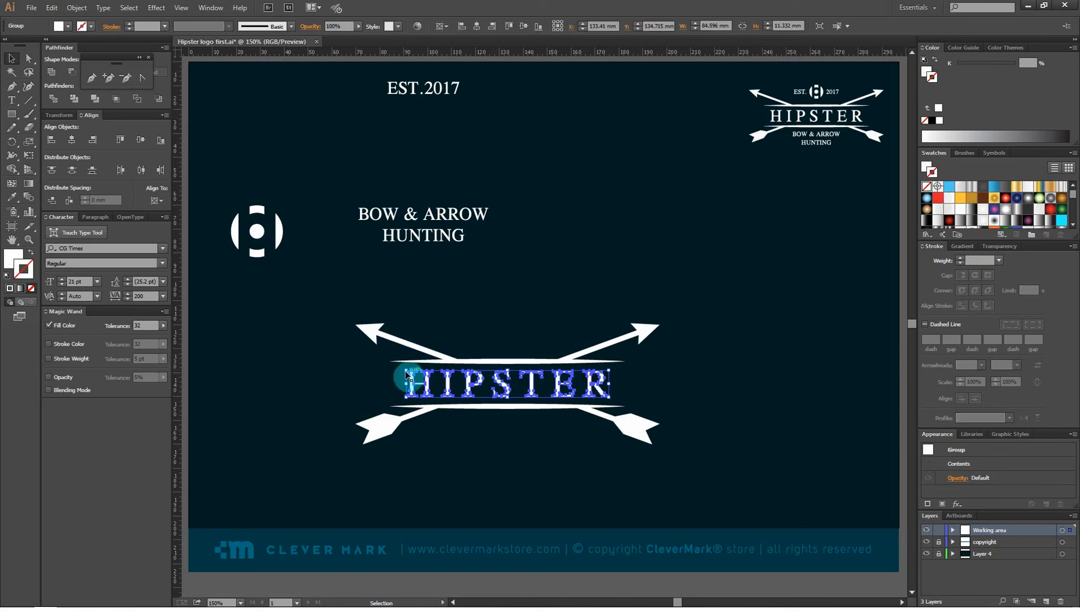
{"action": "left_click_drag", "start_coordinate": [405, 372], "coordinate": [408, 372]}
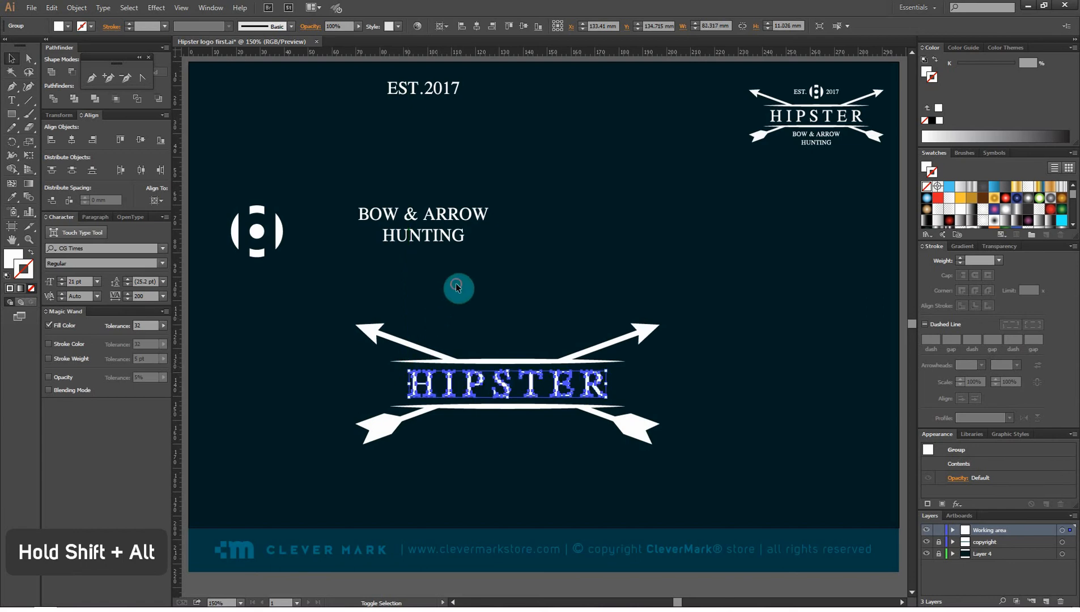
Move the BOW & ARROW HUNTING lettering beneath the lower tapered line and center it horizontally with HIPSTER
{"action": "left_click", "coordinate": [445, 219]}
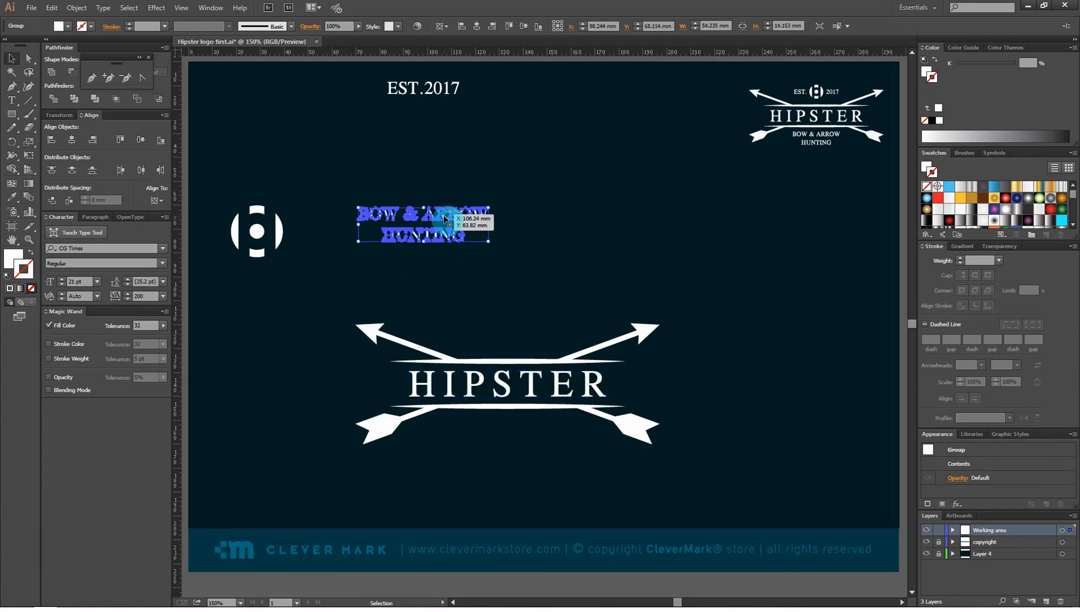
{"action": "left_click_drag", "start_coordinate": [520, 368], "coordinate": [513, 432]}
{"action": "left_click", "coordinate": [520, 384], "text": "shift"}
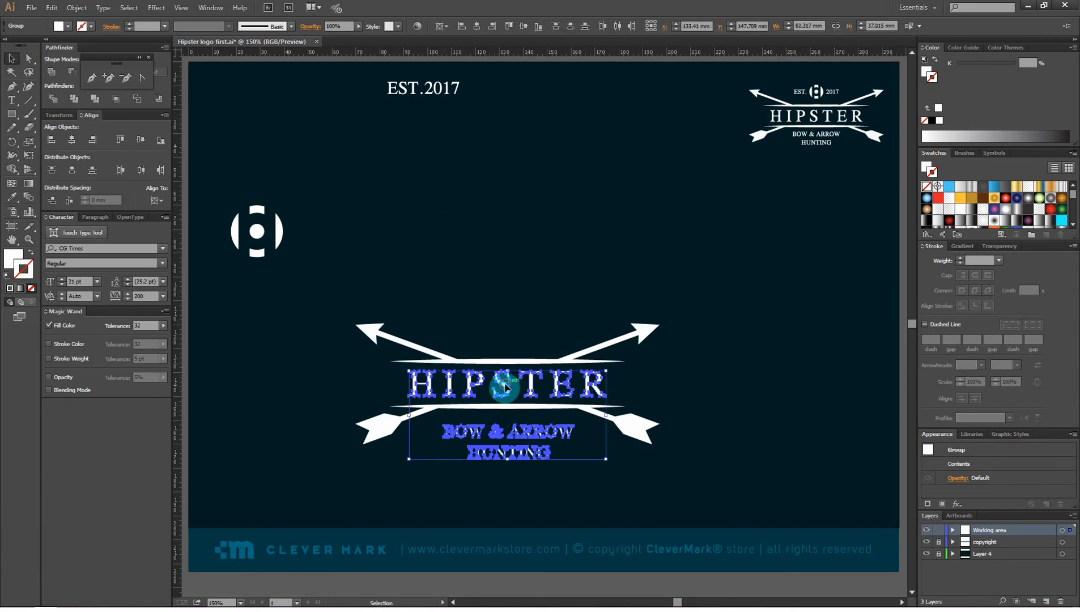
{"action": "left_click", "coordinate": [71, 140]}
{"action": "left_click", "coordinate": [511, 169]}
Scale the BOW & ARROW HUNTING lettering down slightly from its center and nudge it closer to the lower line
{"action": "left_click", "coordinate": [524, 432]}
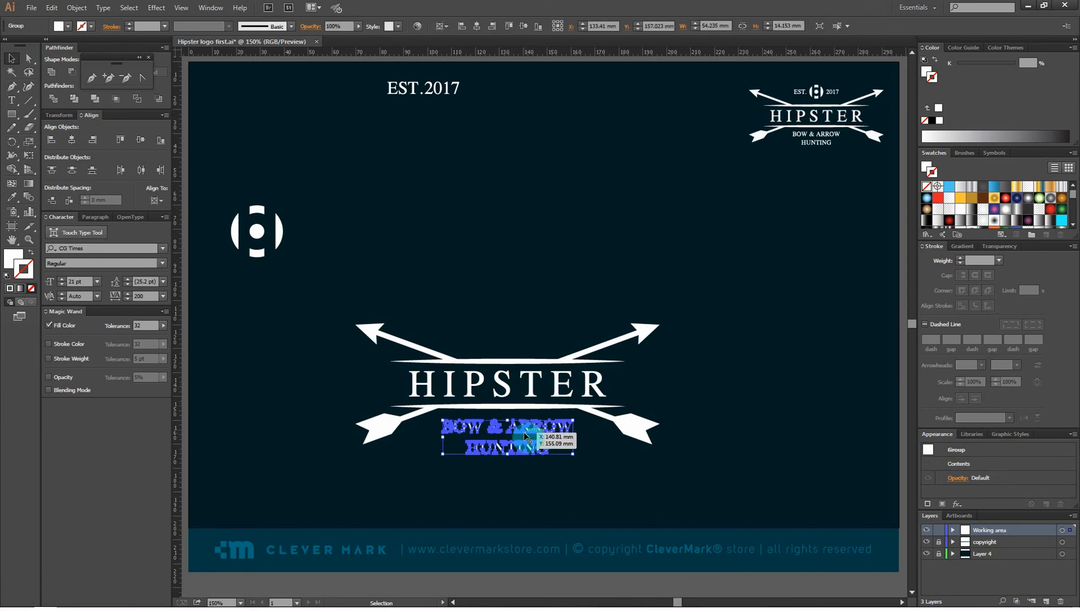
{"action": "left_click_drag", "start_coordinate": [441, 424], "coordinate": [452, 422]}
{"action": "left_click", "coordinate": [530, 254]}
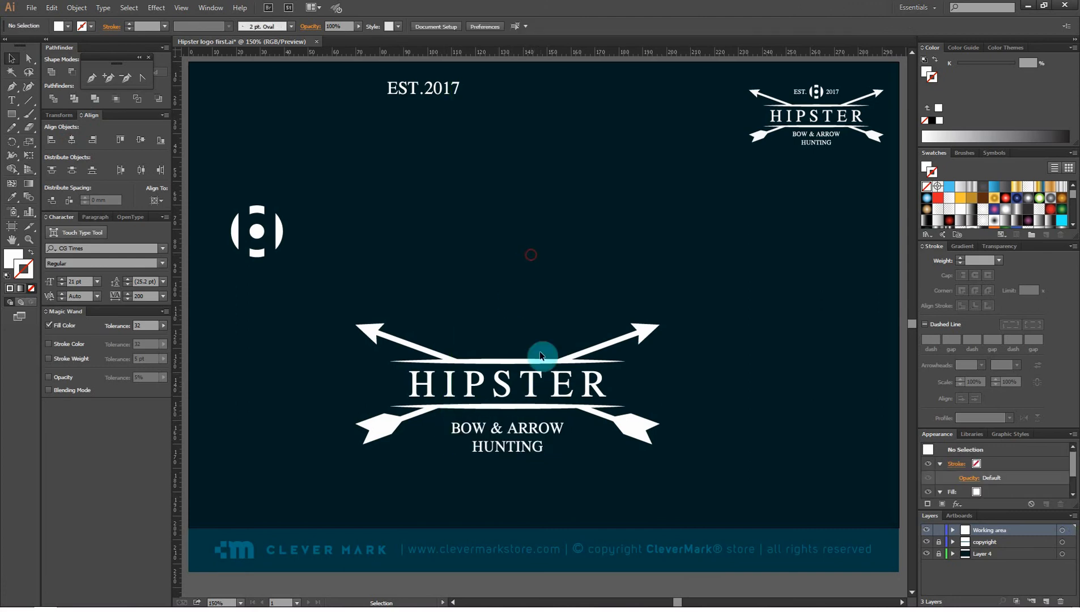
{"action": "left_click", "coordinate": [540, 430]}
{"action": "left_click_drag", "start_coordinate": [565, 446], "coordinate": [566, 446]}
{"action": "left_click", "coordinate": [590, 465]}
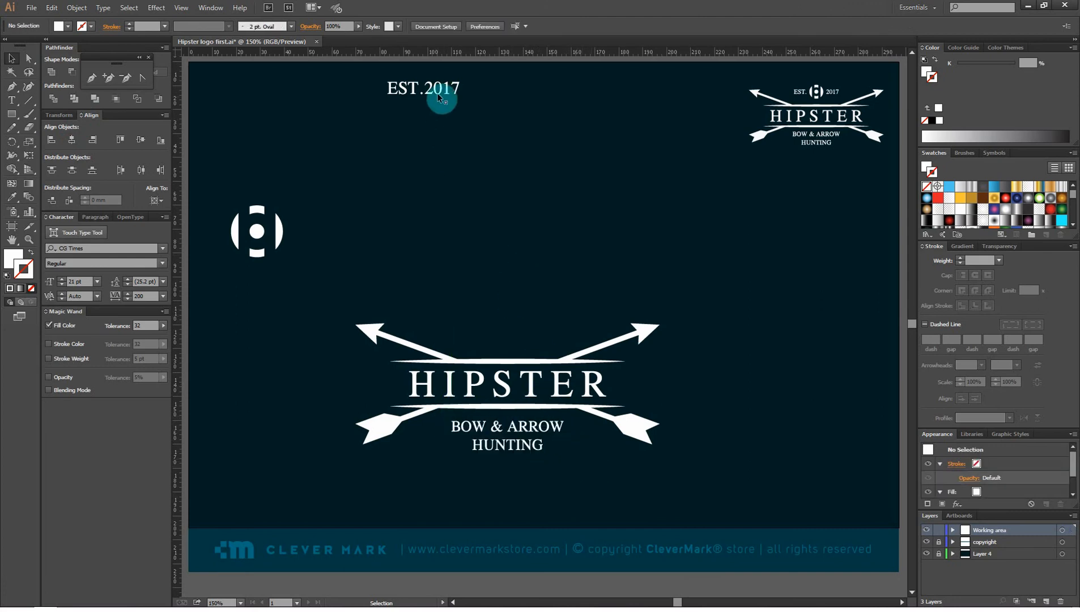
Move the EST.2017 lettering down toward the logo, ungroup it, and group the EST. characters on their own
{"action": "left_click_drag", "start_coordinate": [432, 94], "coordinate": [509, 169]}
{"action": "right_click", "coordinate": [461, 195]}
{"action": "left_click", "coordinate": [494, 265]}
{"action": "left_click", "coordinate": [512, 175]}
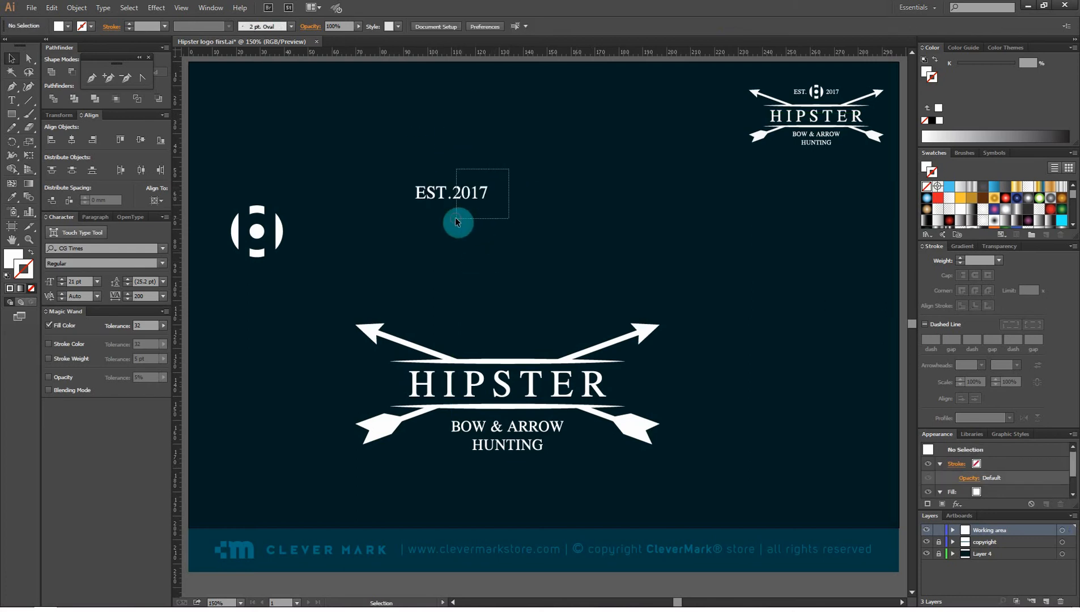
{"action": "left_click_drag", "start_coordinate": [449, 216], "coordinate": [397, 156]}
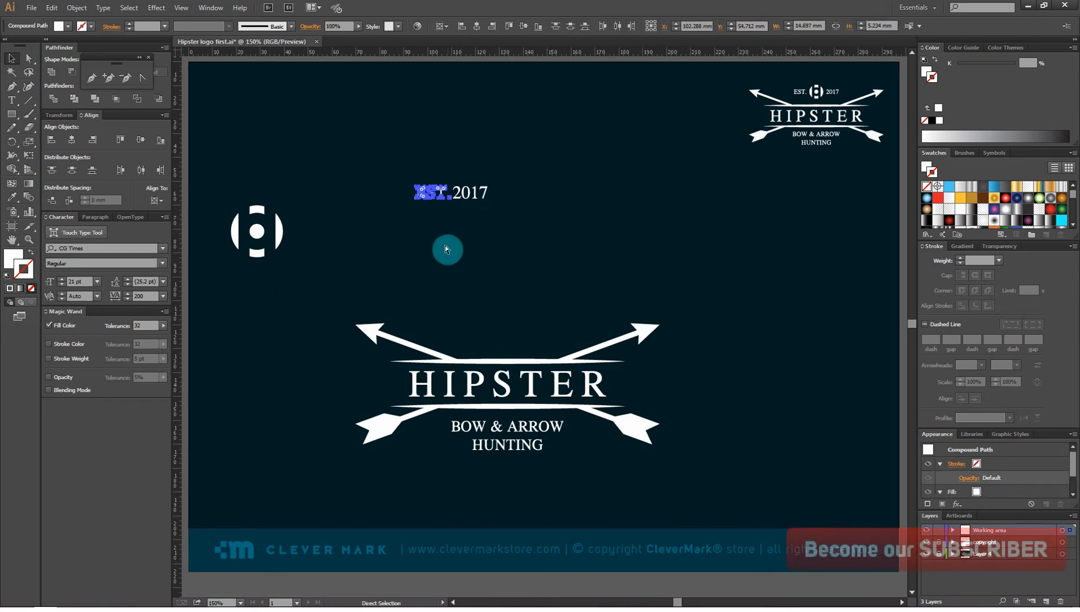
Spread 2017 and EST. apart and place the round H emblem evenly between them on the same center line
{"action": "left_click_drag", "start_coordinate": [478, 191], "coordinate": [519, 193]}
{"action": "left_click_drag", "start_coordinate": [256, 238], "coordinate": [544, 192]}
{"action": "left_click_drag", "start_coordinate": [429, 192], "coordinate": [423, 193]}
{"action": "left_click_drag", "start_coordinate": [509, 217], "coordinate": [383, 153]}
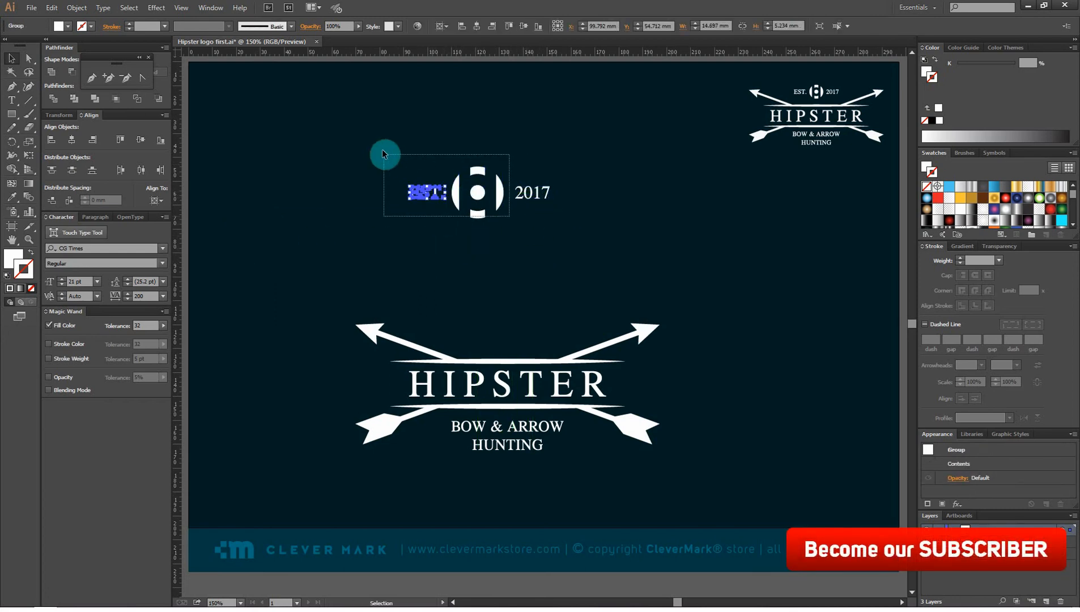
{"action": "left_click", "coordinate": [478, 192]}
Group EST., the round emblem and 2017, and center the group horizontally over the tapered line above HIPSTER
{"action": "left_click_drag", "start_coordinate": [575, 165], "coordinate": [426, 209]}
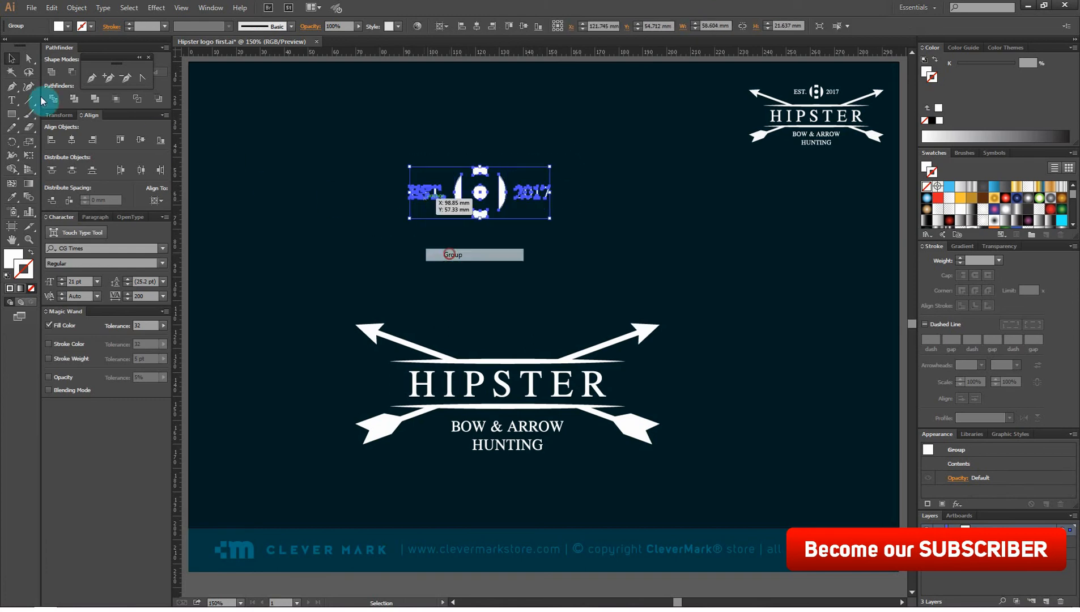
{"action": "left_click", "coordinate": [480, 362], "text": "shift"}
{"action": "left_click", "coordinate": [115, 156]}
{"action": "left_click", "coordinate": [599, 238]}
Move the EST. emblem 2017 group down between the upper arrowheads and scale it from its center to about 47 mm wide
{"action": "left_click", "coordinate": [518, 188]}
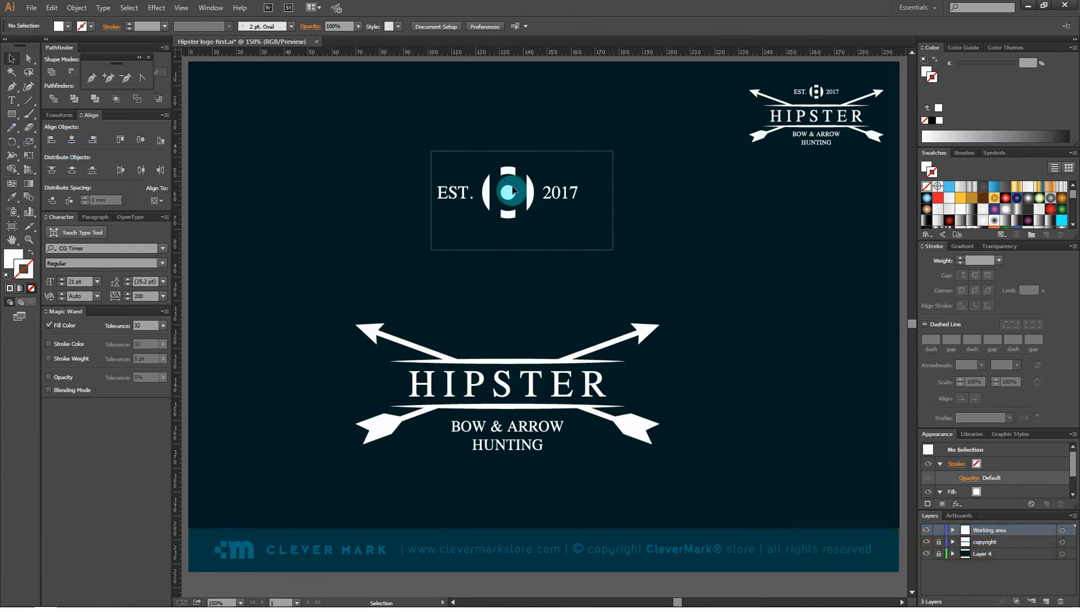
{"action": "left_click_drag", "start_coordinate": [516, 279], "coordinate": [516, 324]}
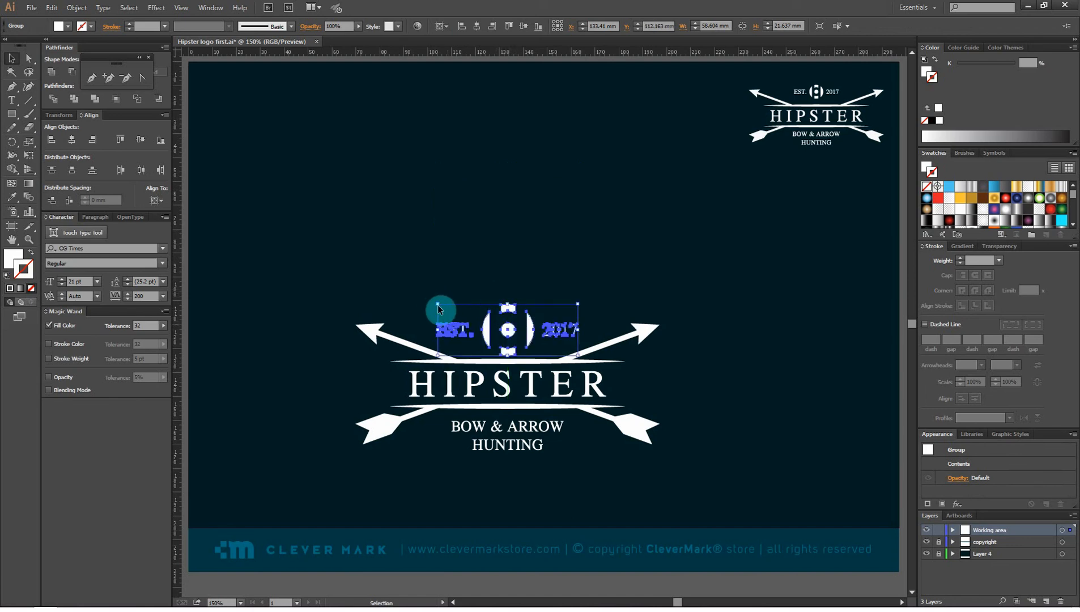
{"action": "mouse_move", "coordinate": [437, 305]}
{"action": "left_mouse_down"}
{"action": "mouse_move", "coordinate": [446, 284]}
{"action": "mouse_move", "coordinate": [482, 289]}
{"action": "mouse_move", "coordinate": [455, 311]}
{"action": "left_mouse_up"}
{"action": "left_click", "coordinate": [542, 284]}
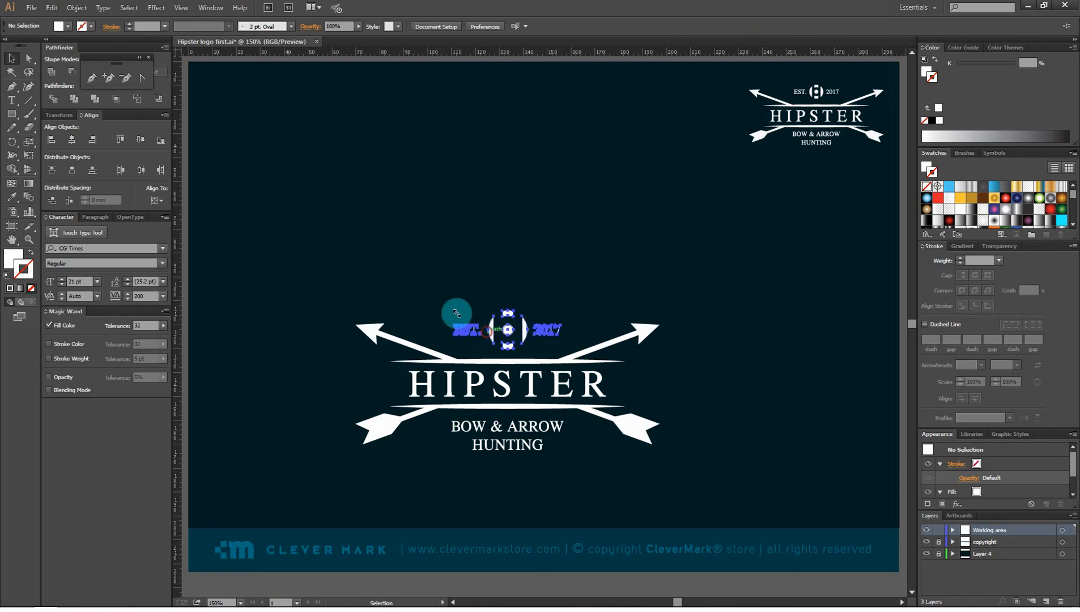
Ungroup EST., the emblem and 2017, and scale the round emblem alone down to about 15 mm
{"action": "right_click", "coordinate": [508, 340]}
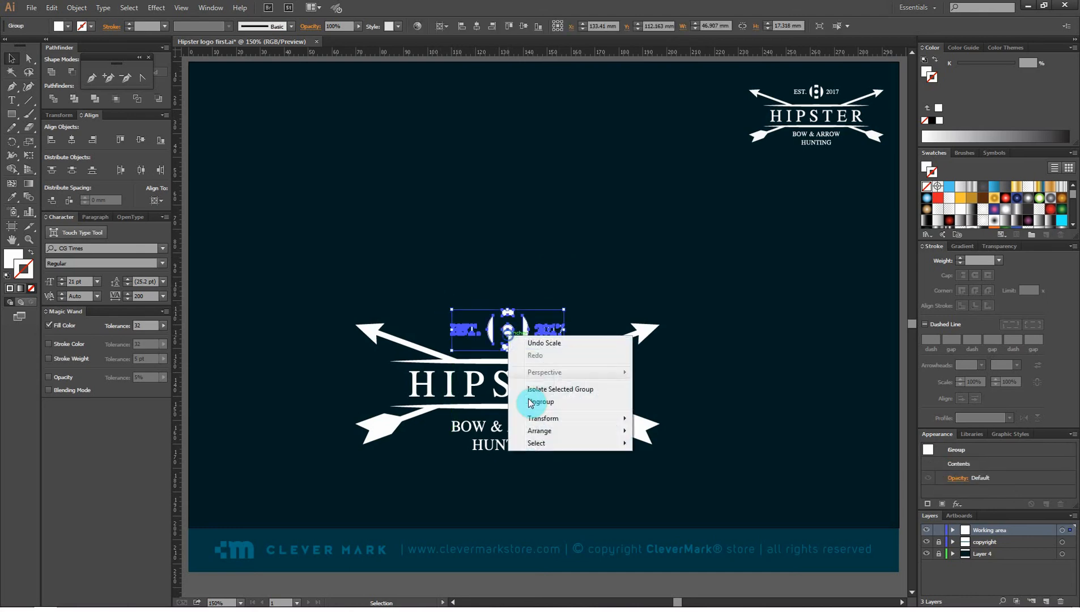
{"action": "left_click", "coordinate": [534, 403]}
{"action": "left_click", "coordinate": [507, 309]}
{"action": "left_click", "coordinate": [564, 305]}
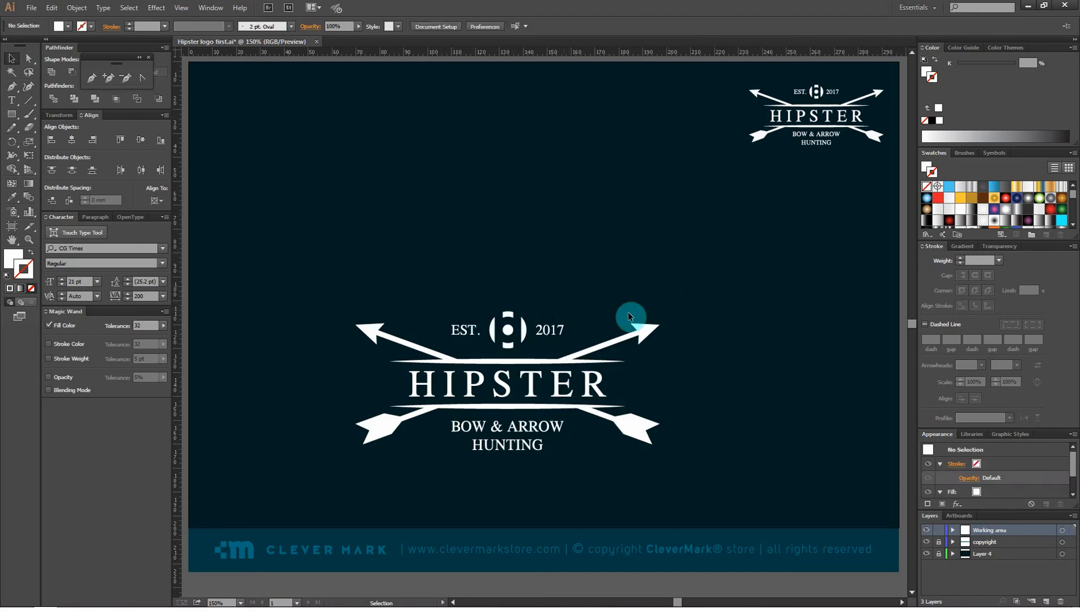
Expand the two tapered lines above and below HIPSTER into filled shapes
{"action": "left_click", "coordinate": [506, 406]}
{"action": "left_click", "coordinate": [76, 7]}
{"action": "left_click", "coordinate": [128, 146]}
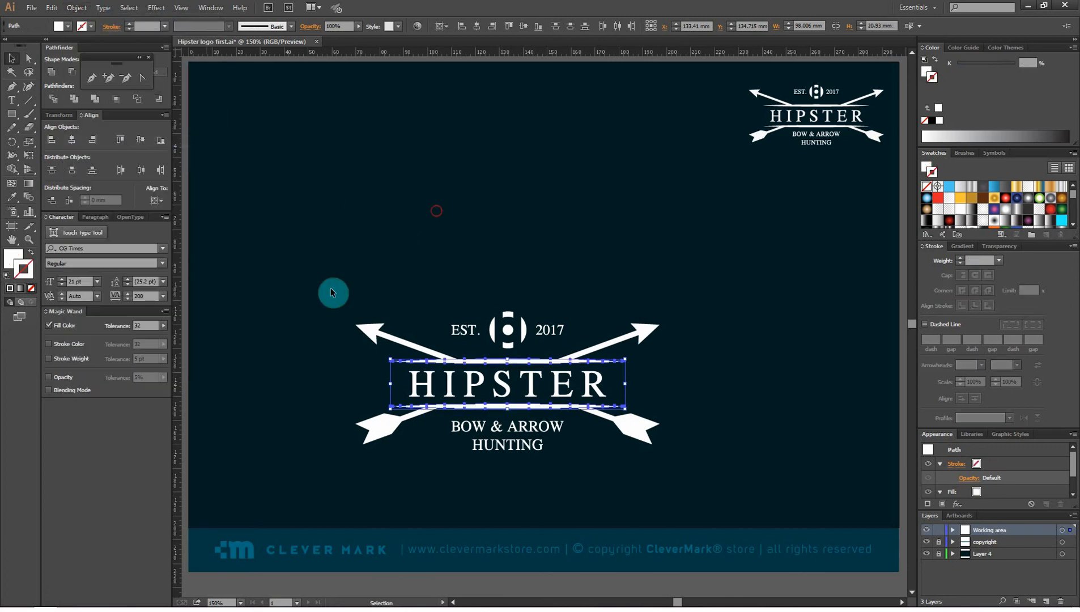
Select the whole finished logo and move it up into the upper middle of the artboard
{"action": "left_click_drag", "start_coordinate": [326, 283], "coordinate": [735, 482]}
{"action": "left_click_drag", "start_coordinate": [494, 234], "coordinate": [521, 166]}
{"action": "left_click", "coordinate": [521, 166]}
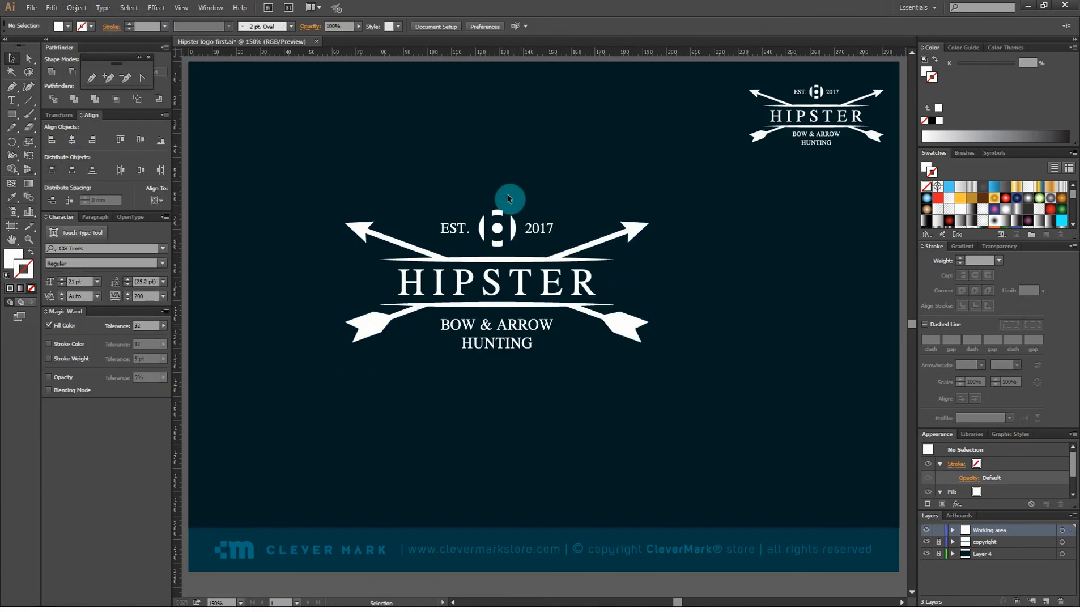
Duplicate the round emblem and the HIPSTER lettering into the empty area below the logo
{"action": "left_click", "coordinate": [495, 225]}
{"action": "left_click", "coordinate": [493, 280], "text": "shift"}
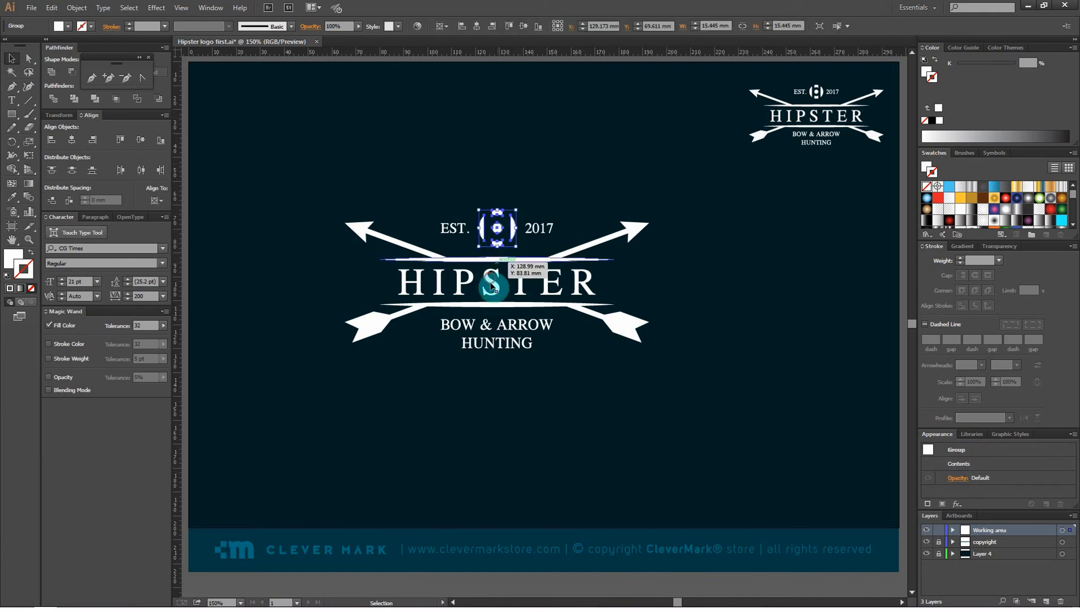
{"action": "left_click_drag", "start_coordinate": [493, 280], "coordinate": [361, 412]}
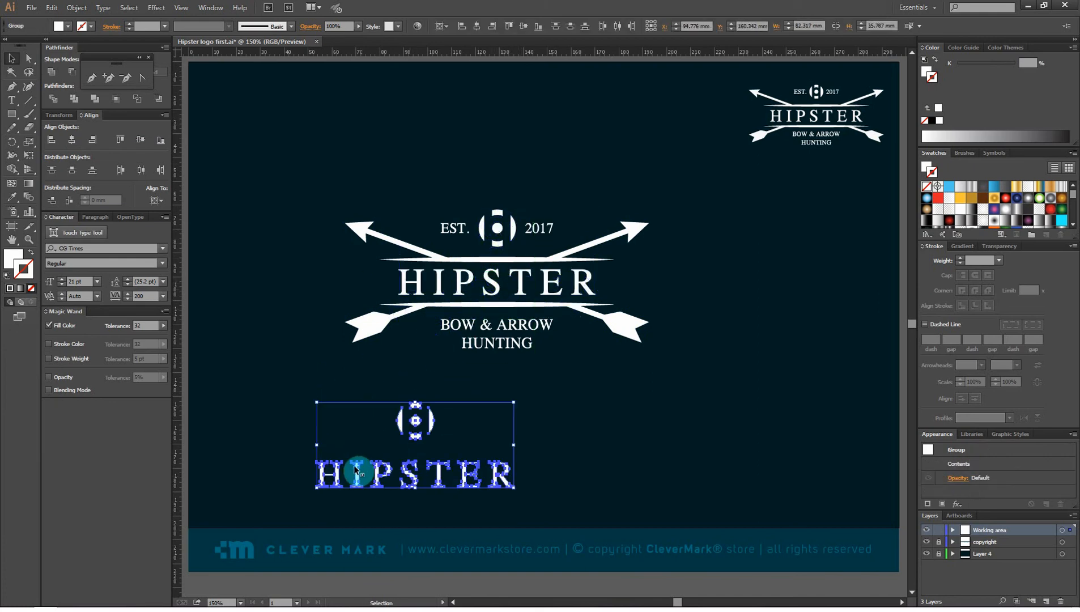
Scale the copied HIPSTER lettering to about 51 mm wide and move the copied emblem about 5 mm down toward it
{"action": "left_click", "coordinate": [335, 448]}
{"action": "left_click", "coordinate": [319, 469]}
{"action": "left_click_drag", "start_coordinate": [333, 447], "coordinate": [416, 436]}
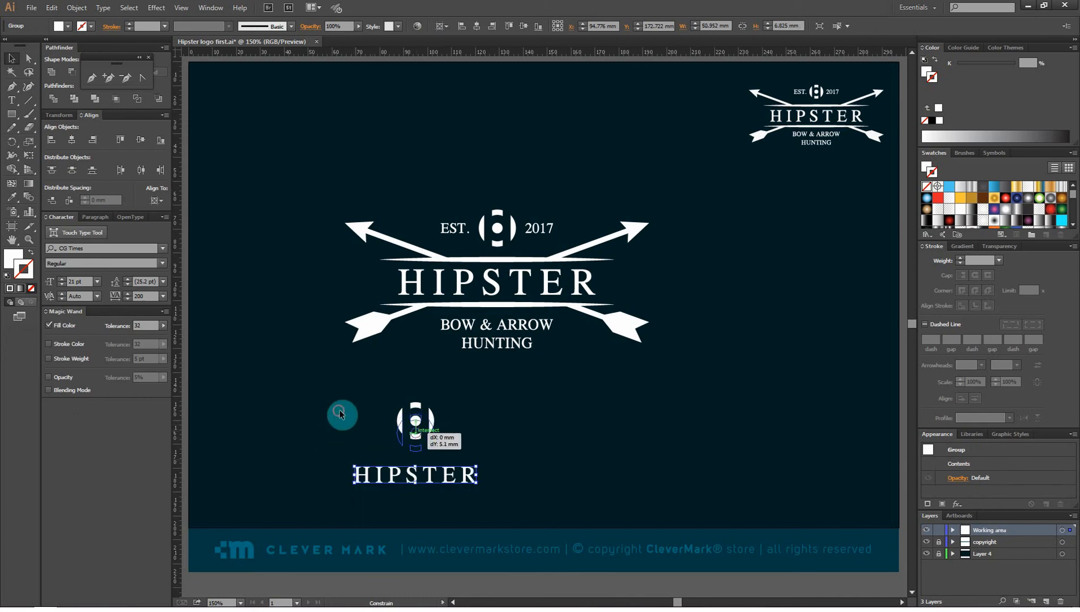
Move the copied emblem and HIPSTER lettering together to the artboard's lower right corner above the copyright band
{"action": "left_click_drag", "start_coordinate": [339, 411], "coordinate": [524, 500]}
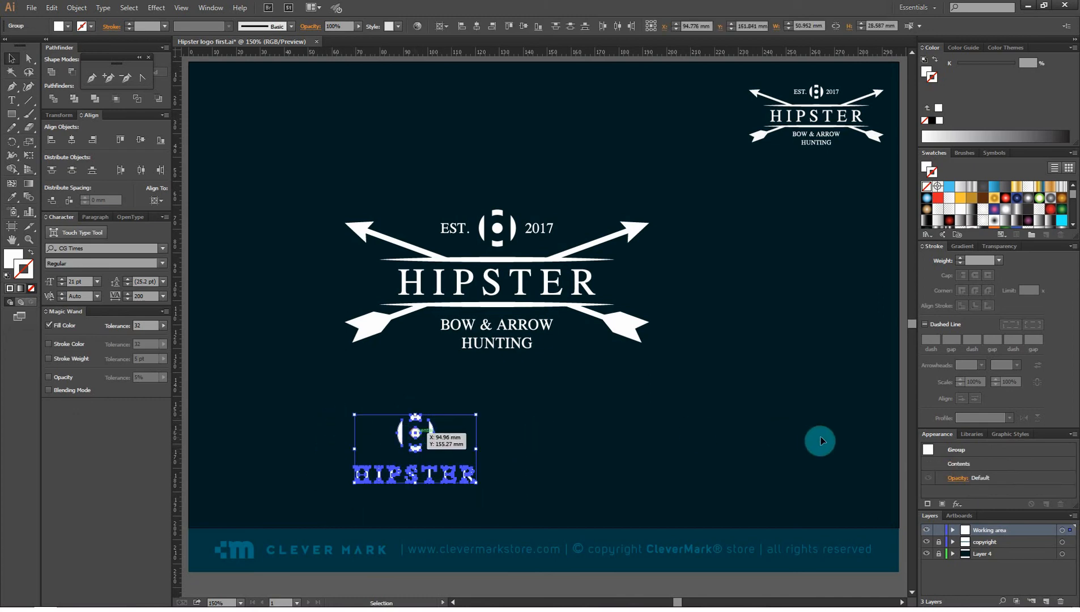
{"action": "left_click_drag", "start_coordinate": [819, 441], "coordinate": [822, 447]}
{"action": "left_click", "coordinate": [803, 366]}
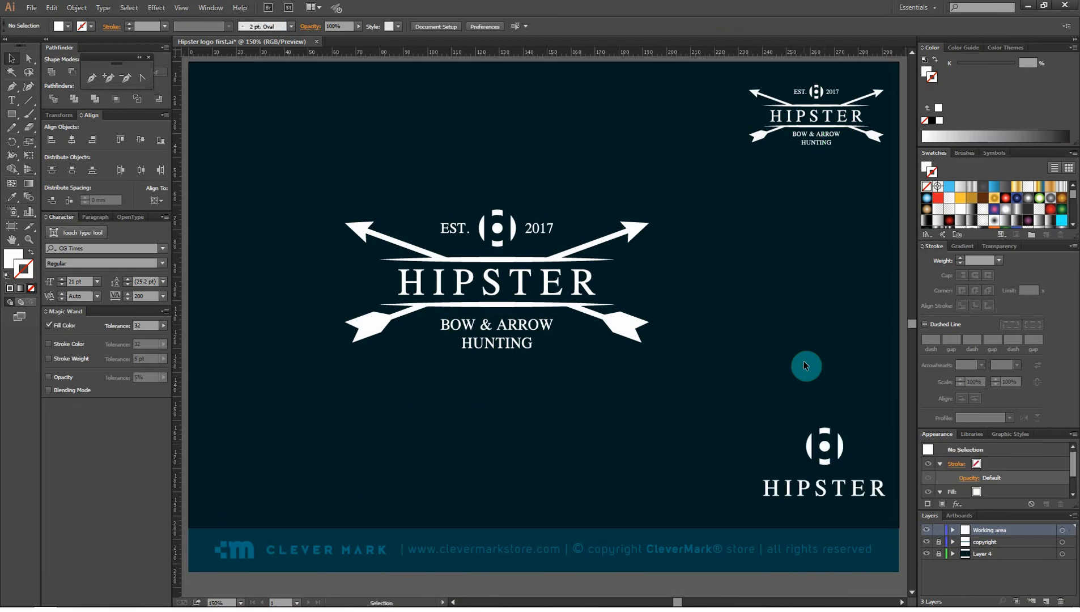